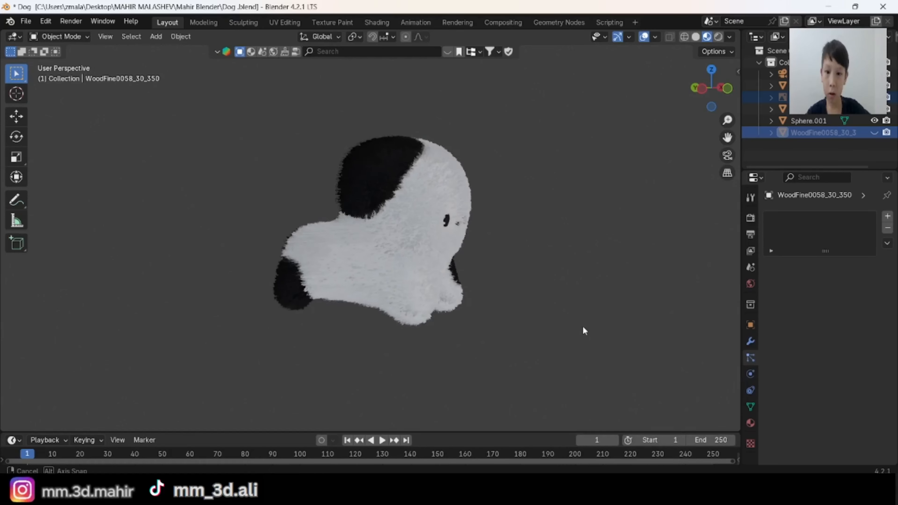
- Add a cube to the finished dog scene and move it up beside the dog's black ear
{"action": "middle_click_drag", "start_coordinate": [463, 327], "coordinate": [499, 236]}
{"action": "scroll", "coordinate": [476, 222], "scroll_direction": "up", "scroll_amount": 1}
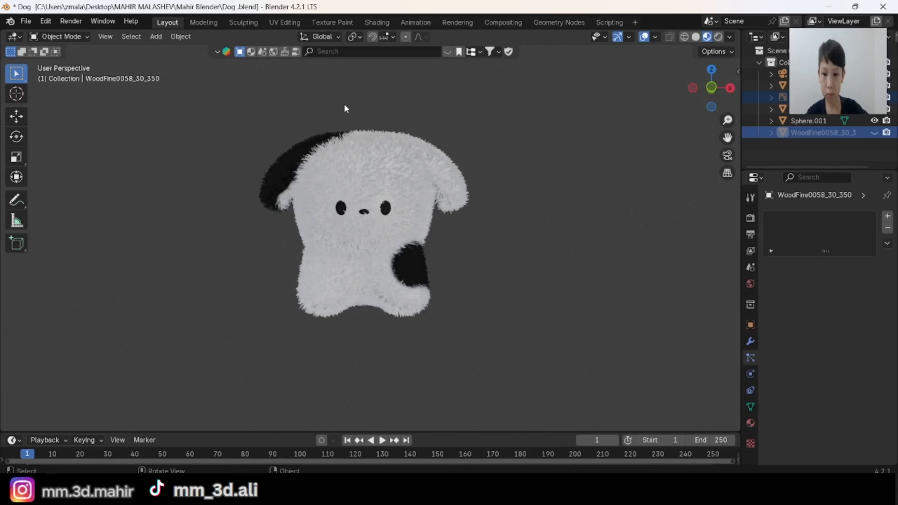
{"action": "key", "text": "shift+a"}
{"action": "mouse_move", "coordinate": [167, 50]}
{"action": "left_click", "coordinate": [305, 61]}
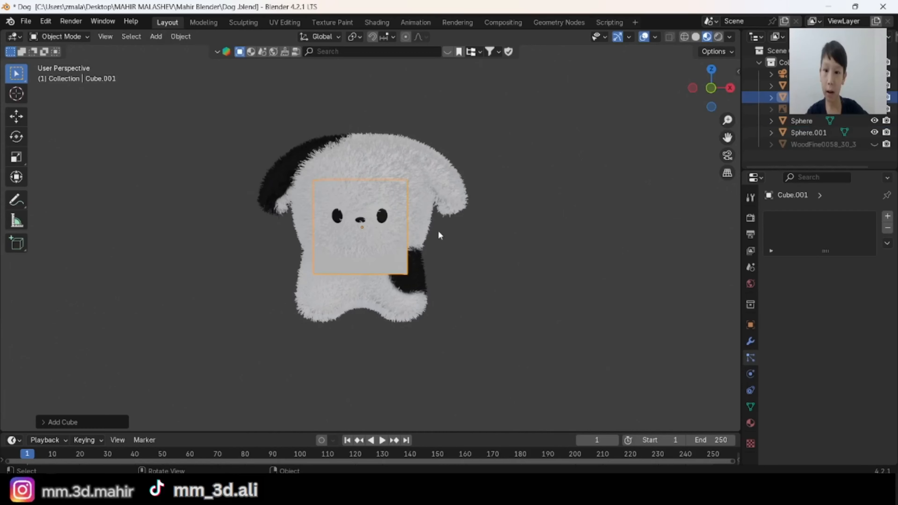
{"action": "key", "text": "g"}
{"action": "left_click", "coordinate": [397, 274]}
{"action": "scroll", "coordinate": [353, 223], "scroll_direction": "down", "scroll_amount": 2}
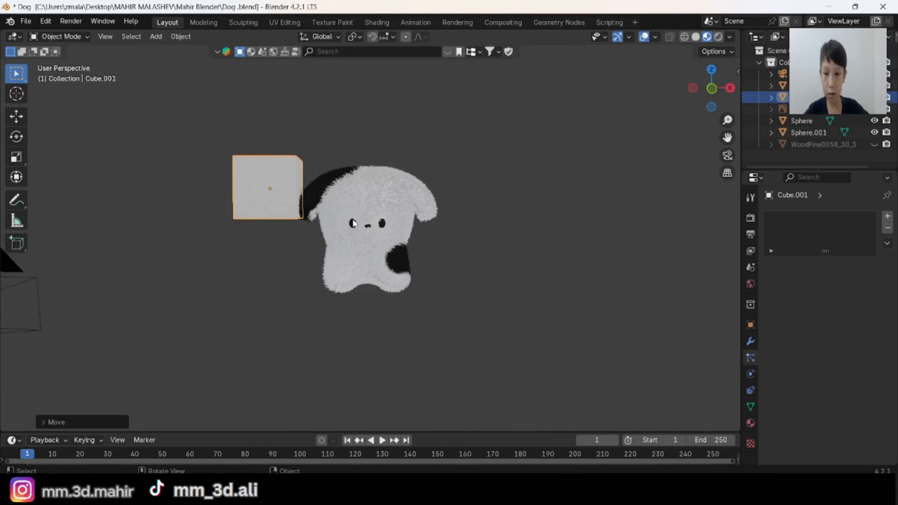
- Move all of the dog's parts about 2.4 m along the global X axis, away from the cube
{"action": "key", "text": "x"}
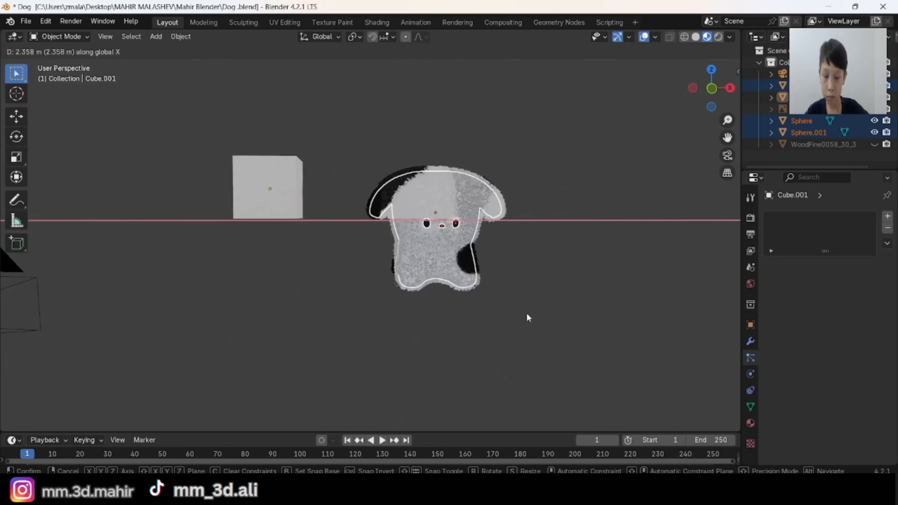
{"action": "left_click", "coordinate": [526, 313]}
{"action": "middle_click_drag", "start_coordinate": [527, 313], "coordinate": [538, 318]}
{"action": "scroll", "coordinate": [424, 276], "scroll_direction": "up", "scroll_amount": 2}
- Examine the finished furry dog beside the plain cube from several sides, including its face, ears and black patches
{"action": "left_click", "coordinate": [502, 197]}
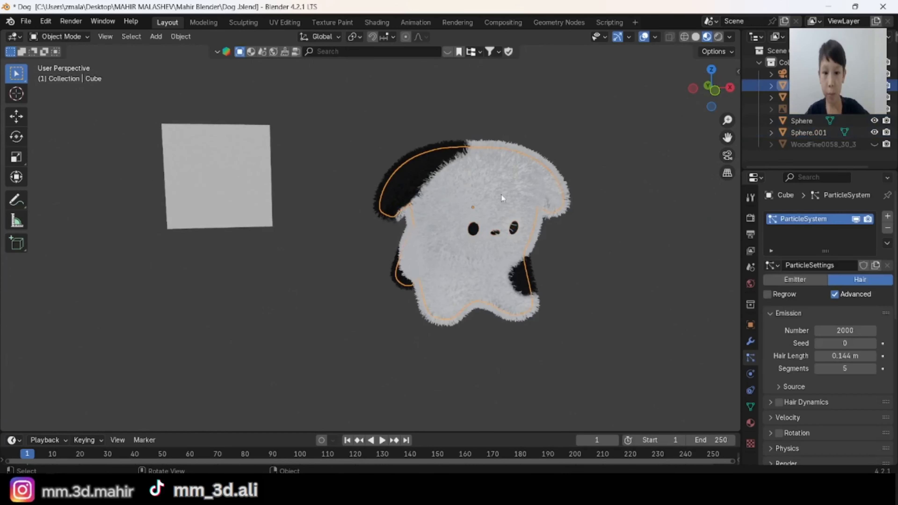
{"action": "left_click", "coordinate": [230, 196]}
{"action": "middle_click_drag", "start_coordinate": [231, 196], "coordinate": [403, 180]}
{"action": "middle_click_drag", "start_coordinate": [509, 240], "coordinate": [347, 120]}
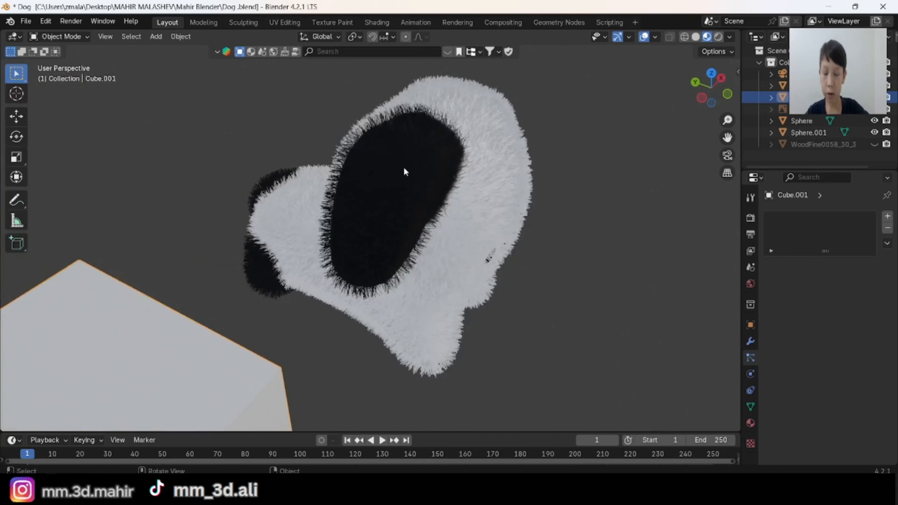
{"action": "middle_click_drag", "start_coordinate": [504, 316], "coordinate": [584, 316]}
{"action": "scroll", "coordinate": [584, 316], "scroll_direction": "down", "scroll_amount": 3}
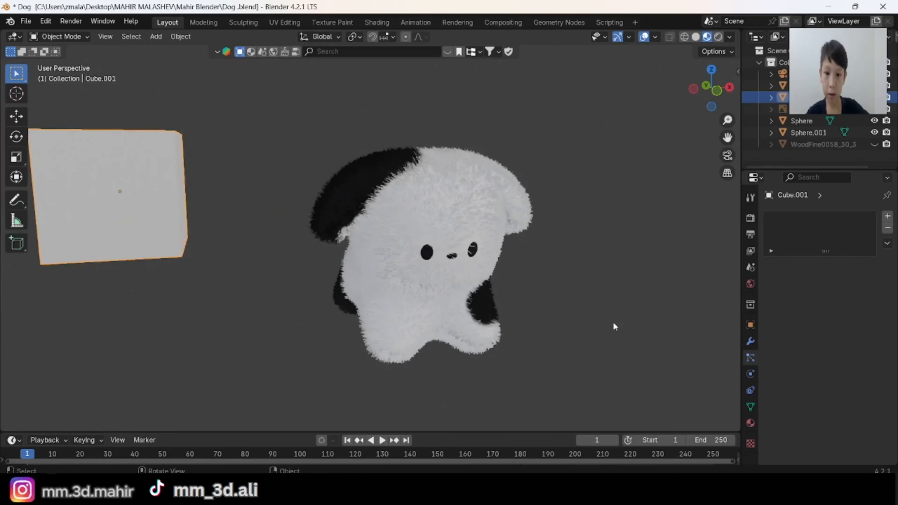
{"action": "scroll", "coordinate": [543, 271], "scroll_direction": "up", "scroll_amount": 3}
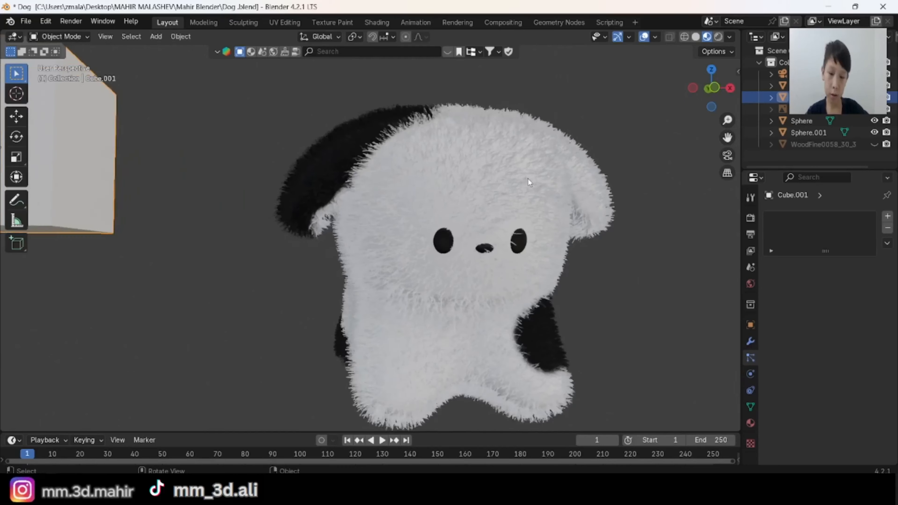
{"action": "middle_click_drag", "start_coordinate": [439, 114], "coordinate": [461, 166]}
{"action": "middle_click_drag", "start_coordinate": [423, 190], "coordinate": [504, 206]}
{"action": "scroll", "coordinate": [586, 206], "scroll_direction": "up", "scroll_amount": 1}
{"action": "scroll", "coordinate": [503, 206], "scroll_direction": "up", "scroll_amount": 1}
{"action": "scroll", "coordinate": [501, 207], "scroll_direction": "up", "scroll_amount": 1}
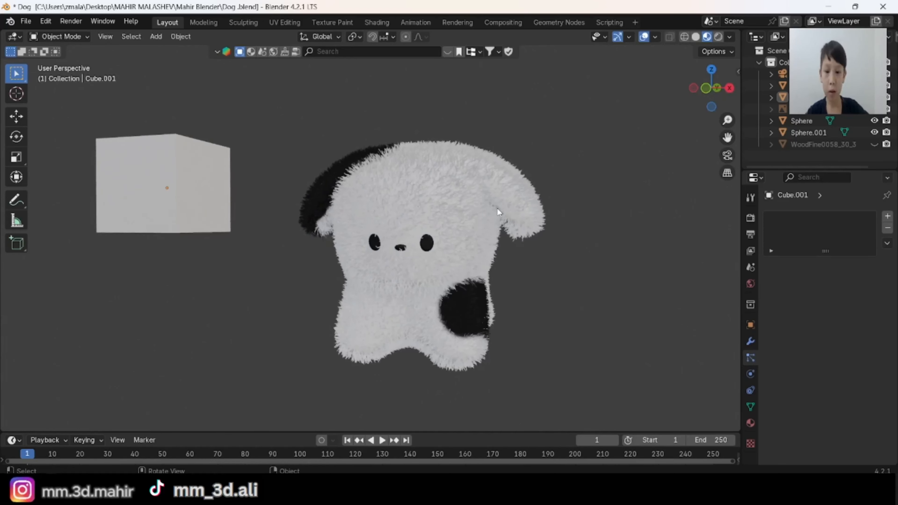
{"action": "middle_click_drag", "start_coordinate": [465, 238], "coordinate": [404, 164]}
{"action": "middle_click_drag", "start_coordinate": [468, 203], "coordinate": [423, 202]}
{"action": "scroll", "coordinate": [449, 202], "scroll_direction": "down", "scroll_amount": 3}
{"action": "middle_click_drag", "start_coordinate": [452, 202], "coordinate": [472, 193]}
{"action": "scroll", "coordinate": [472, 196], "scroll_direction": "up", "scroll_amount": 2}
{"action": "scroll", "coordinate": [456, 185], "scroll_direction": "up", "scroll_amount": 2}
{"action": "middle_click_drag", "start_coordinate": [397, 178], "coordinate": [472, 169]}
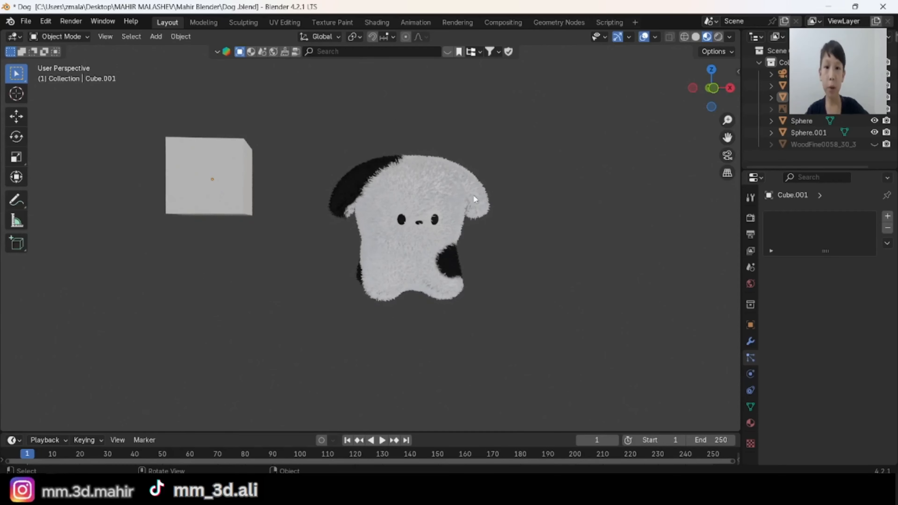
{"action": "middle_click_drag", "start_coordinate": [450, 201], "coordinate": [558, 268]}
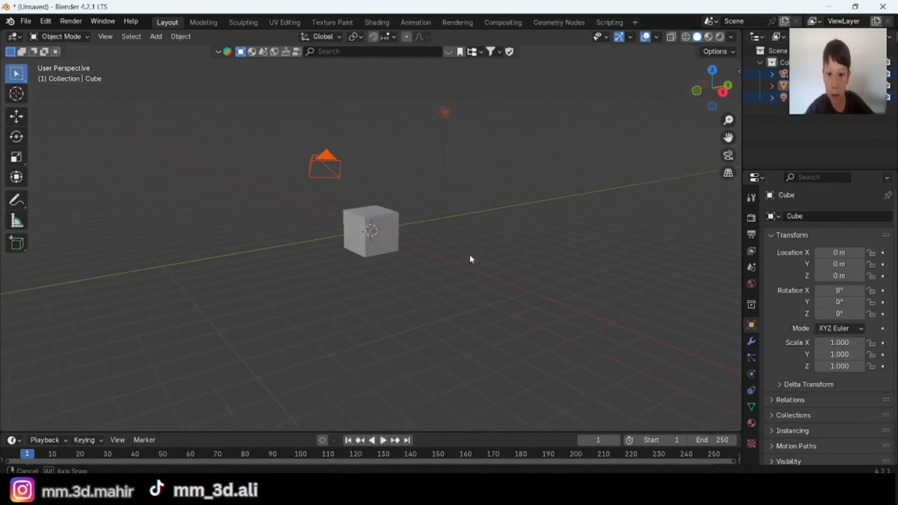
- Delete the default camera and light from the new scene, keeping the cube
{"action": "key", "text": "x"}
{"action": "left_click", "coordinate": [543, 264]}
{"action": "middle_click_drag", "start_coordinate": [543, 263], "coordinate": [571, 164]}
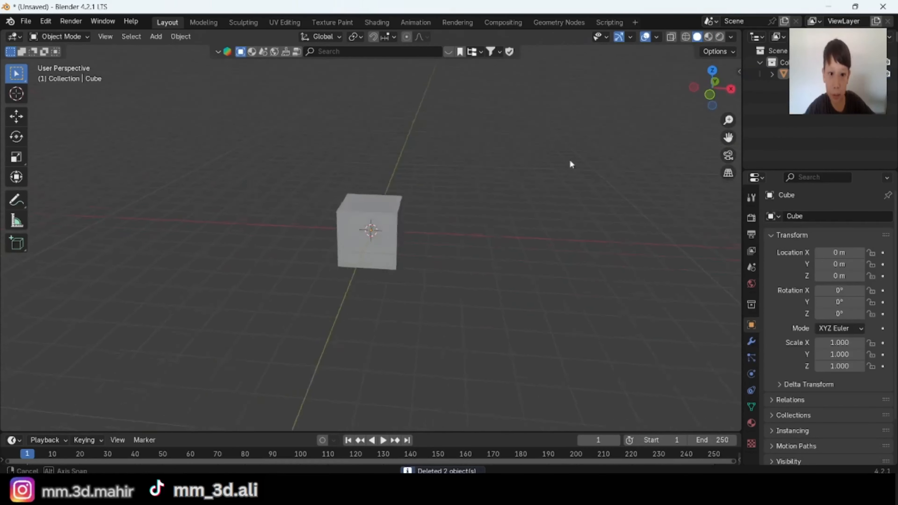
- Add the dog photo as a front-view reference image and move it 6 m along Y, behind the cube
{"action": "left_click", "coordinate": [156, 37]}
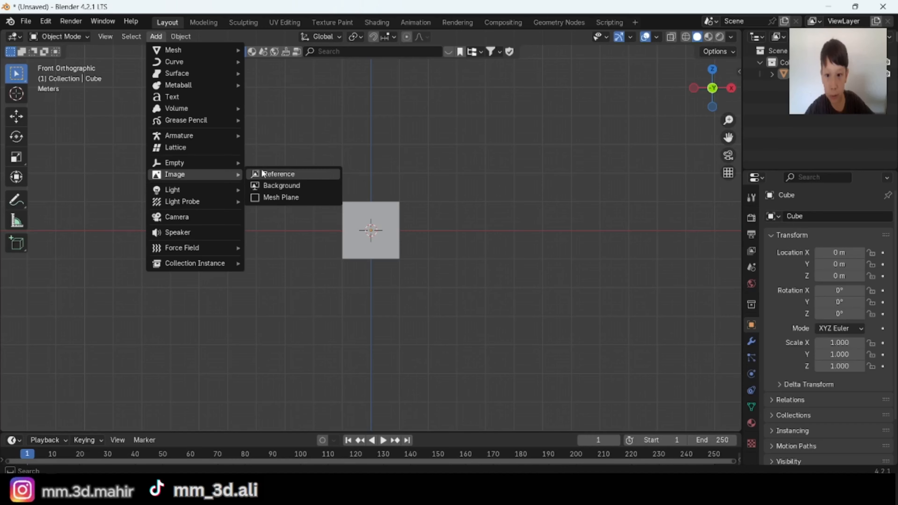
{"action": "left_click", "coordinate": [263, 172]}
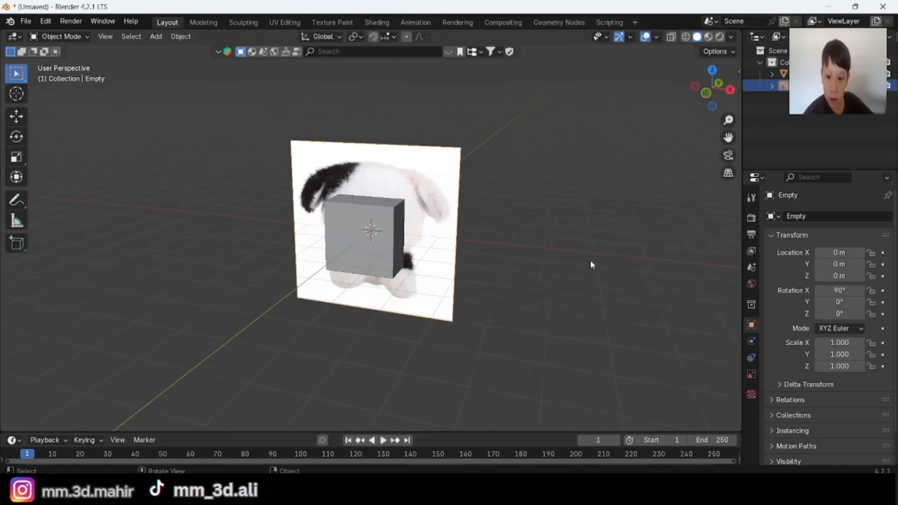
{"action": "key", "text": "g"}
{"action": "key", "text": "y"}
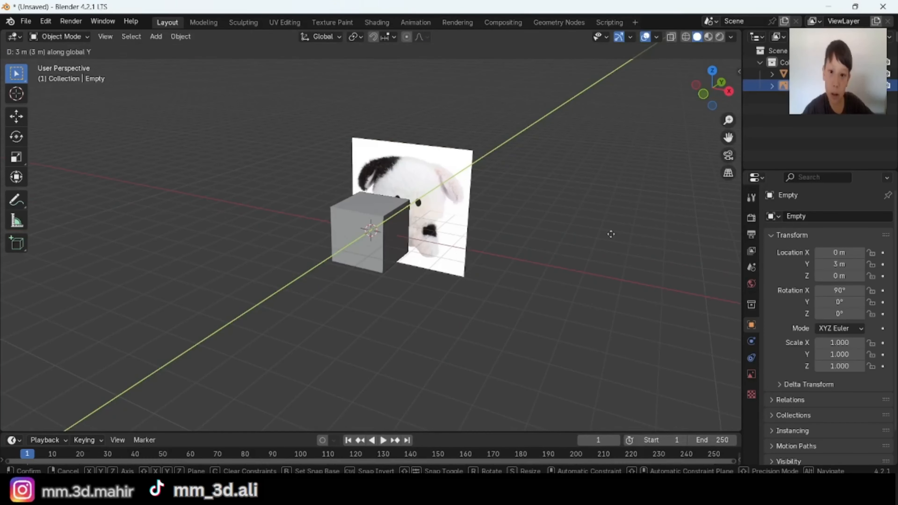
{"action": "left_click", "coordinate": [635, 214]}
{"action": "scroll", "coordinate": [495, 173], "scroll_direction": "up", "scroll_amount": 3}
{"action": "middle_click_drag", "start_coordinate": [456, 168], "coordinate": [487, 147]}
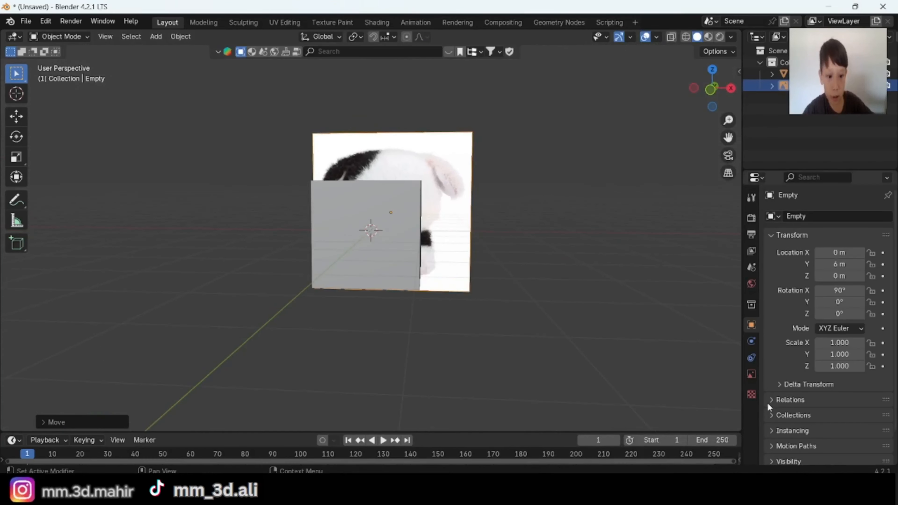
- Enable opacity for the reference image and set it to 0.1
{"action": "left_click", "coordinate": [751, 374]}
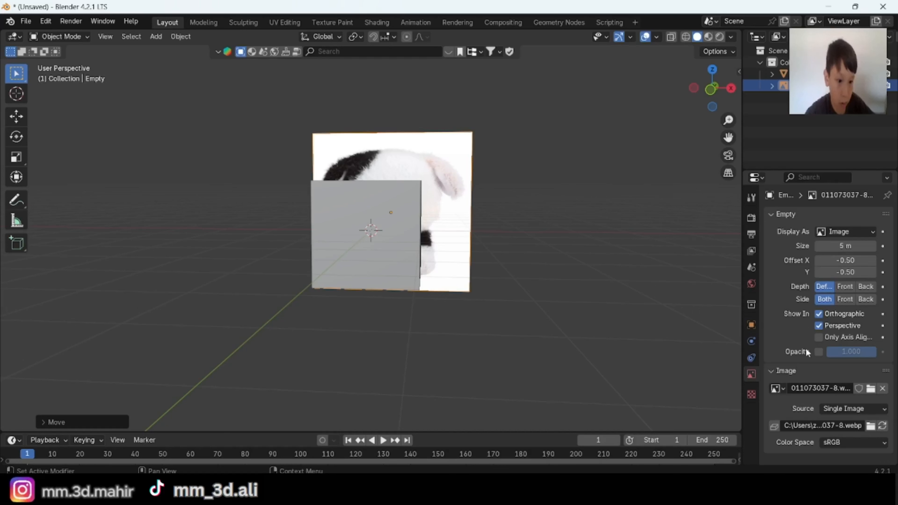
{"action": "left_click", "coordinate": [818, 352]}
{"action": "left_click", "coordinate": [849, 351]}
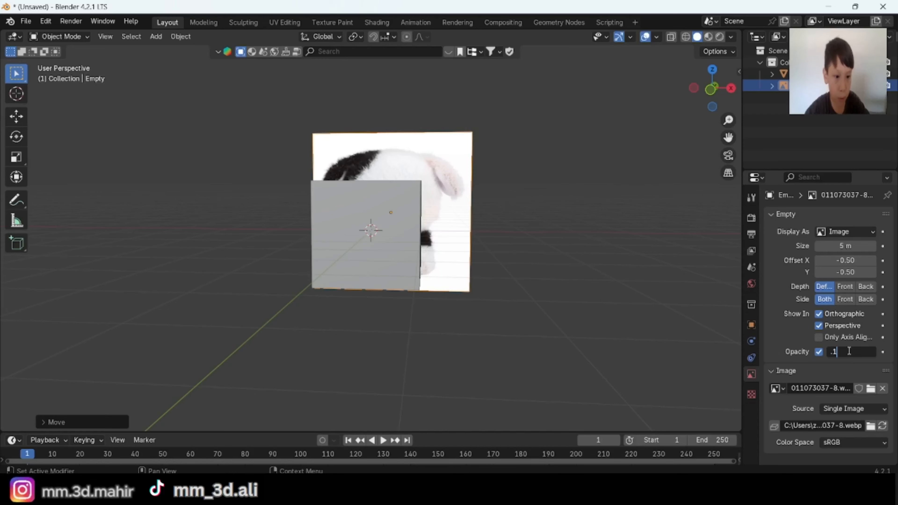
{"action": "type", "text": ".1"}
{"action": "key", "text": "Return"}
- Turn on the on-screen key display and give the cube a level 2 subdivision surface in front view
{"action": "middle_click_drag", "start_coordinate": [623, 196], "coordinate": [506, 277]}
{"action": "left_click", "coordinate": [447, 237]}
{"action": "middle_click_drag", "start_coordinate": [502, 200], "coordinate": [506, 147]}
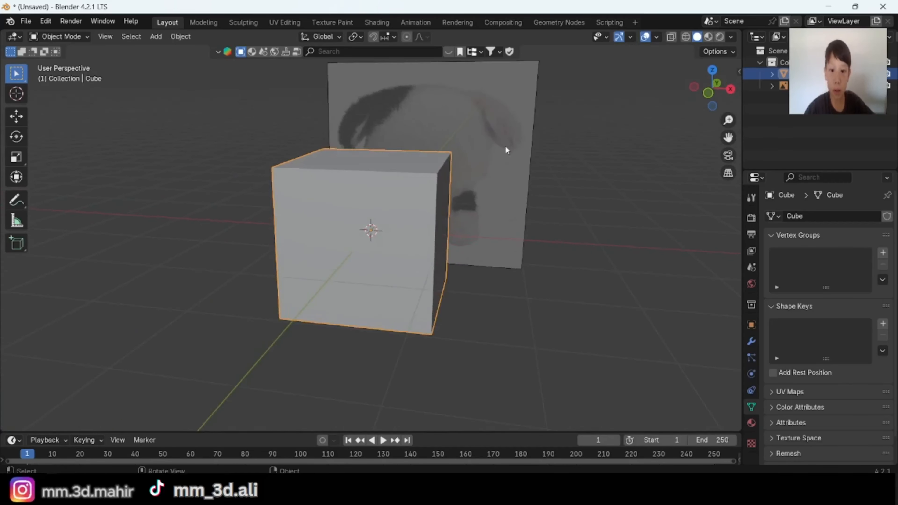
{"action": "left_click", "coordinate": [711, 106]}
{"action": "scroll", "coordinate": [553, 183], "scroll_direction": "down", "scroll_amount": 2}
{"action": "mouse_move", "coordinate": [553, 182]}
{"action": "middle_mouse_down", "text": "shift"}
{"action": "mouse_move", "coordinate": [557, 215]}
{"action": "mouse_move", "coordinate": [561, 185]}
{"action": "middle_mouse_up", "text": "shift"}
{"action": "scroll", "coordinate": [561, 185], "scroll_direction": "up", "scroll_amount": 1}
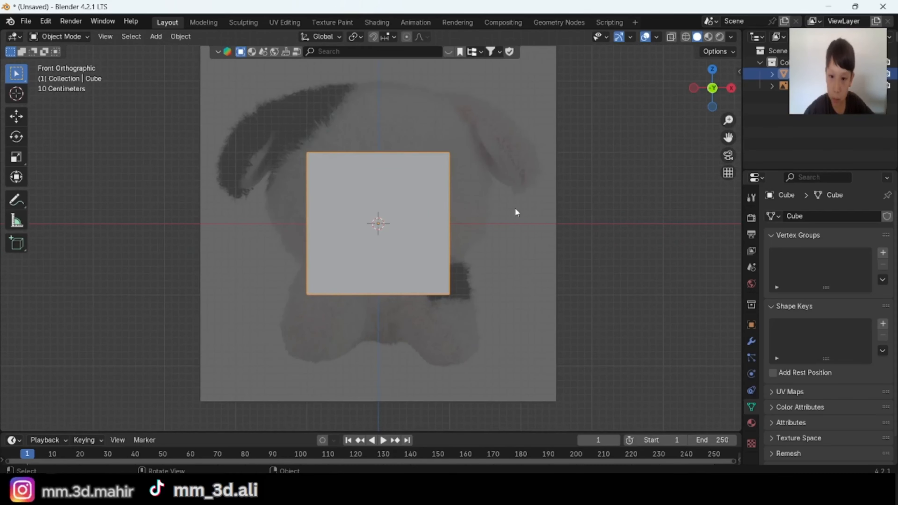
{"action": "mouse_move", "coordinate": [476, 154]}
{"action": "middle_mouse_down", "text": "shift"}
{"action": "mouse_move", "coordinate": [463, 185]}
{"action": "mouse_move", "coordinate": [474, 161]}
{"action": "middle_mouse_up", "text": "shift"}
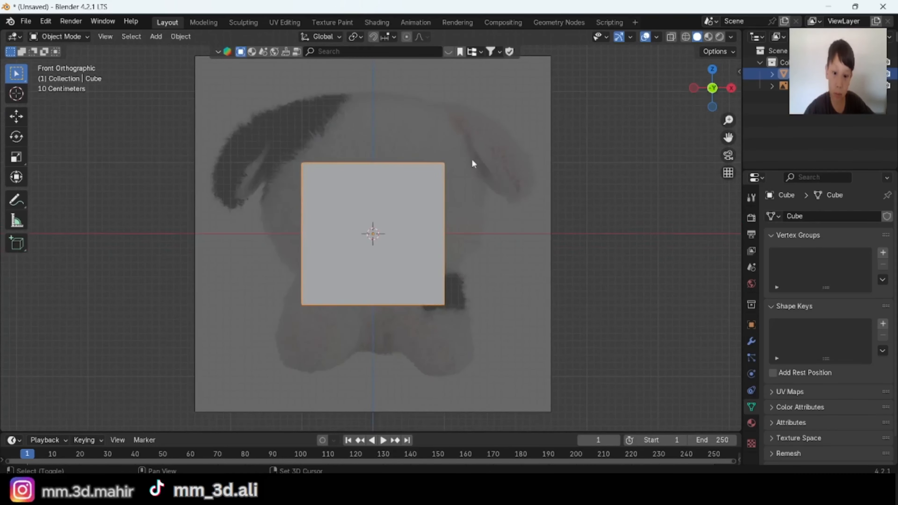
{"action": "key", "text": "n"}
{"action": "left_click", "coordinate": [735, 269]}
{"action": "key", "text": "n"}
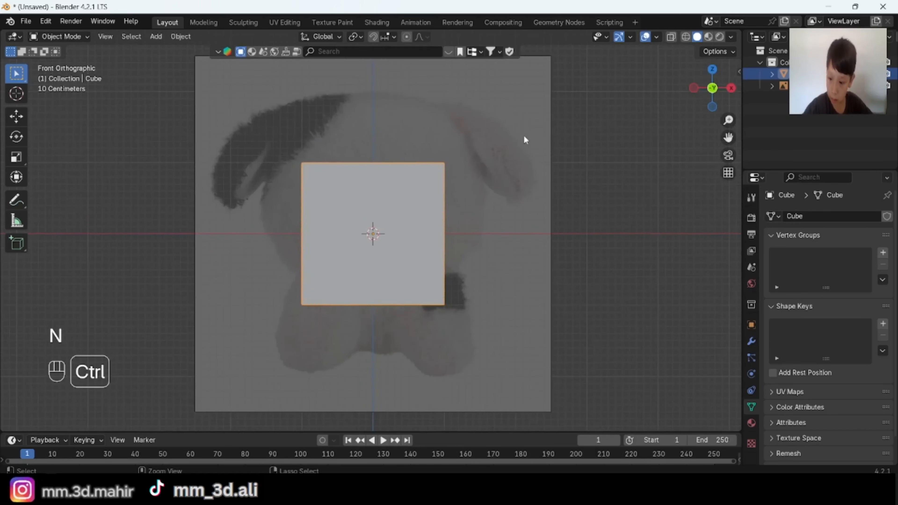
{"action": "key", "text": "ctrl+2"}
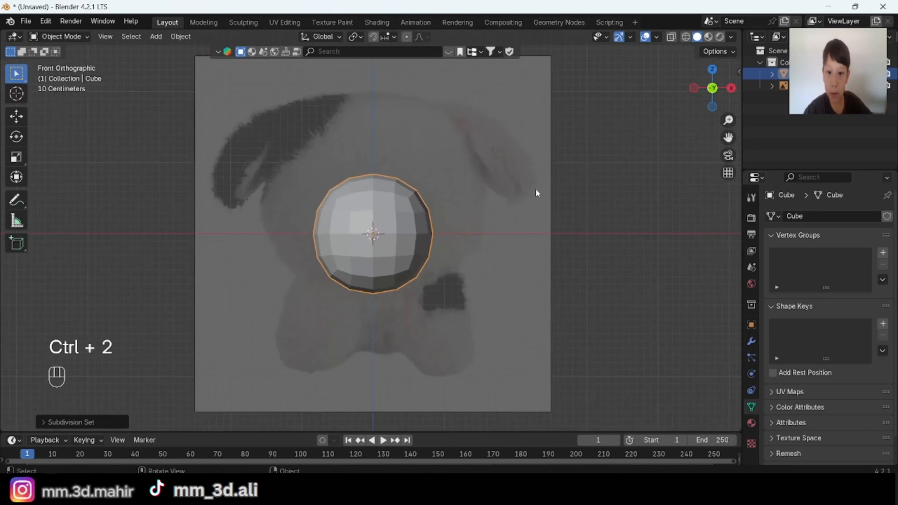
- Raise the subdivided cube along Z and enlarge it, slightly wider than tall, to match the reference dog's head
{"action": "key", "text": "g"}
{"action": "key", "text": "z"}
{"action": "left_click", "coordinate": [567, 150]}
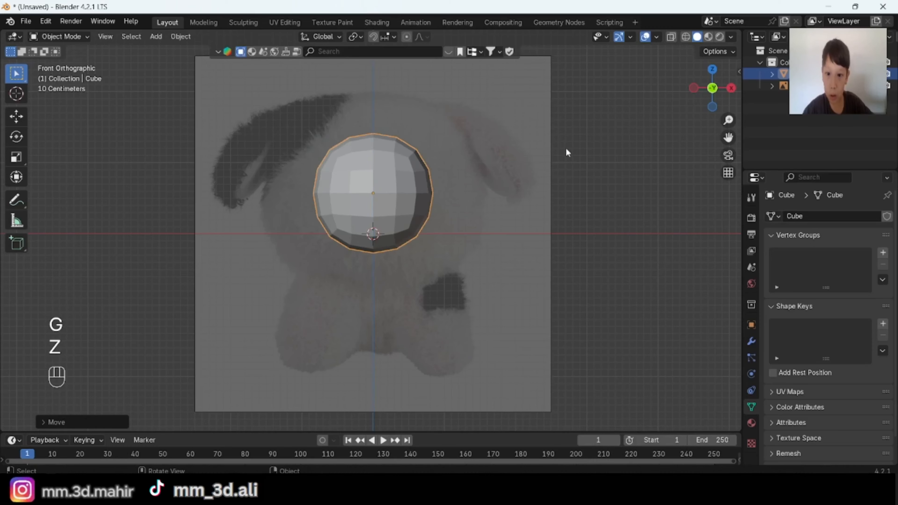
{"action": "key", "text": "s"}
{"action": "left_click", "coordinate": [651, 212]}
{"action": "key", "text": "s"}
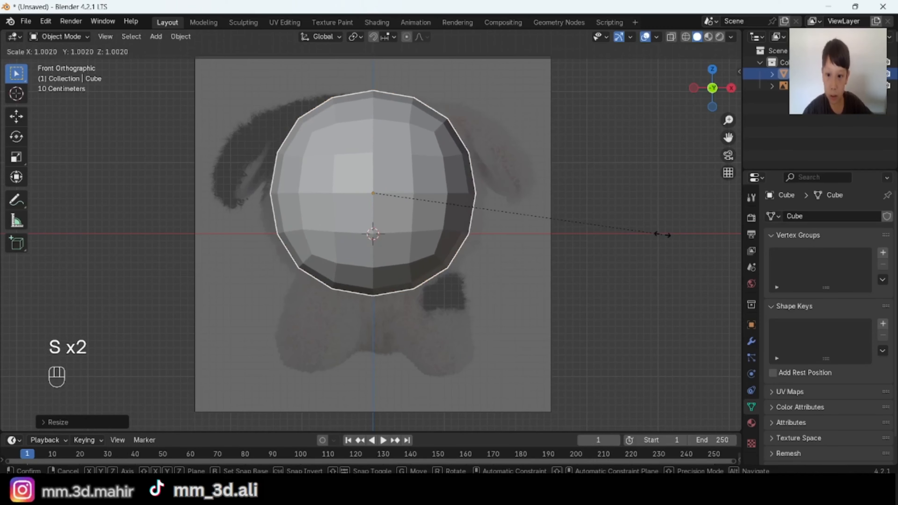
{"action": "left_click", "coordinate": [656, 254]}
- Apply the Subdivision modifier on the head sphere in Object Mode
{"action": "middle_click_drag", "start_coordinate": [656, 254], "coordinate": [497, 269]}
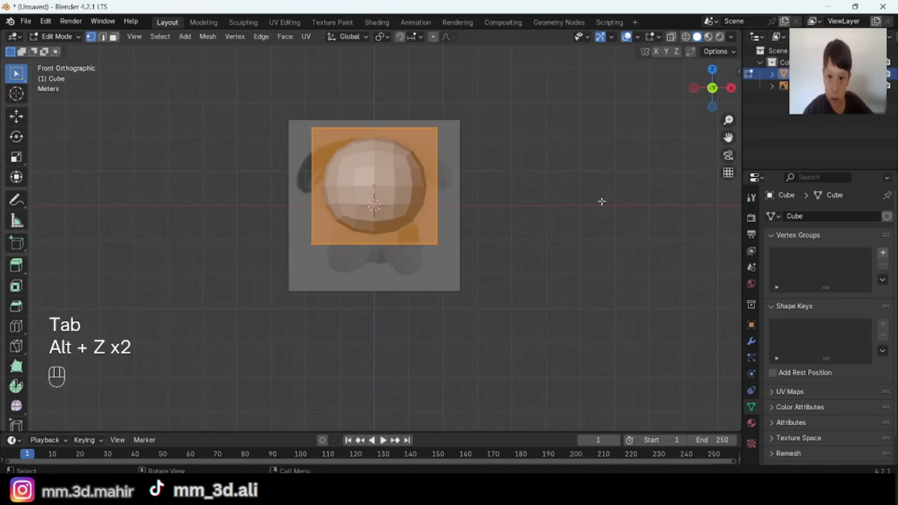
{"action": "key", "text": "Tab"}
{"action": "scroll", "coordinate": [587, 216], "scroll_direction": "up", "scroll_amount": 2}
{"action": "middle_click_drag", "start_coordinate": [573, 230], "coordinate": [509, 289], "text": "shift"}
{"action": "left_click", "coordinate": [752, 341]}
{"action": "key", "text": "ctrl+a"}
{"action": "scroll", "coordinate": [514, 295], "scroll_direction": "down", "scroll_amount": 3}
{"action": "scroll", "coordinate": [487, 301], "scroll_direction": "up", "scroll_amount": 3}
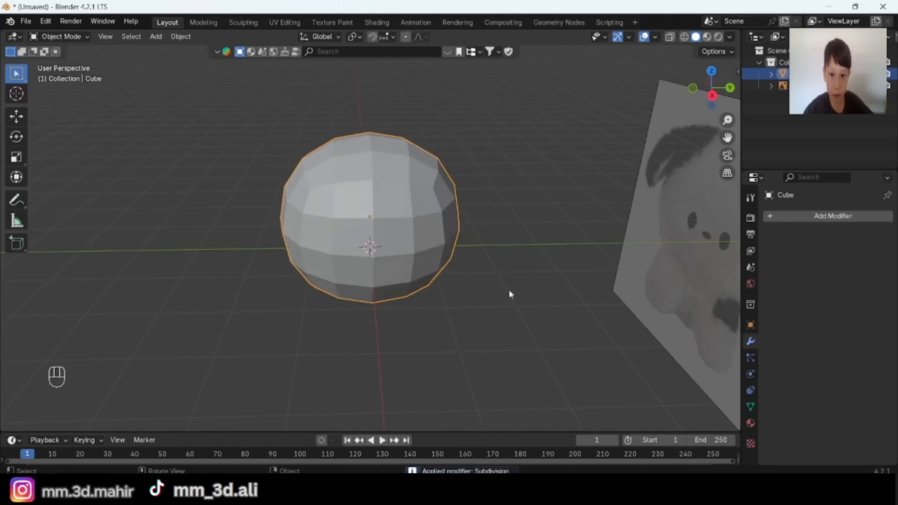
- Scale the head down slightly along the Y axis to reduce its depth
{"action": "key", "text": "s"}
{"action": "key", "text": "y"}
{"action": "left_click", "coordinate": [488, 289]}
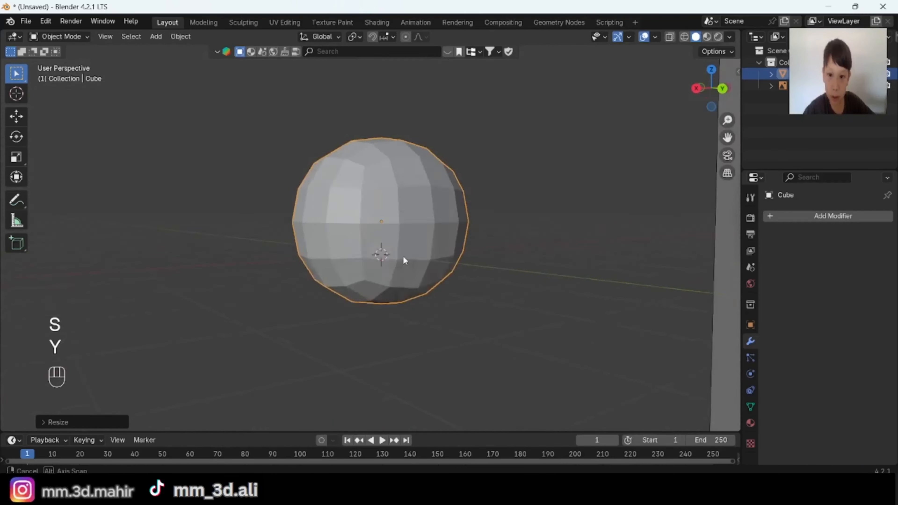
- Select all faces on the positive X half of the head with X-ray on in front view, and delete them
{"action": "middle_click_drag", "start_coordinate": [403, 256], "coordinate": [680, 100]}
{"action": "key", "text": "Tab"}
{"action": "key", "text": "alt+a"}
{"action": "key", "text": "3"}
{"action": "key", "text": "3"}
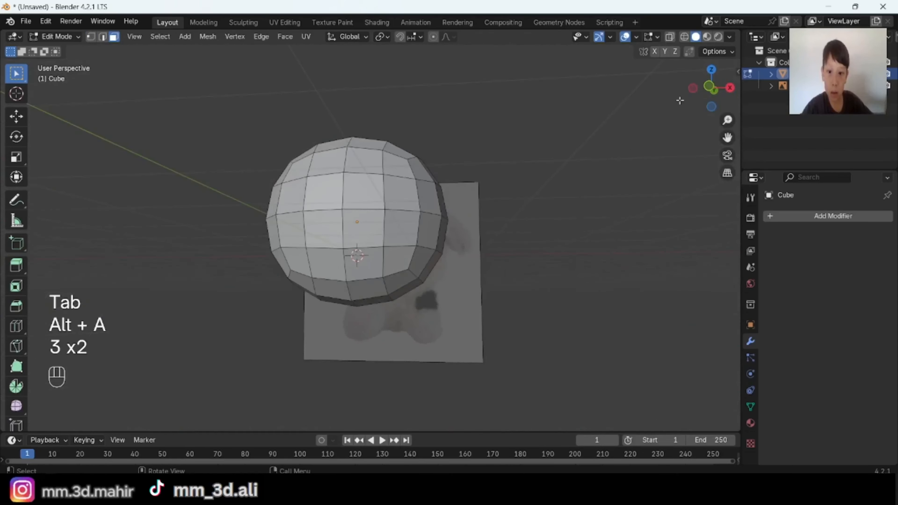
{"action": "left_click", "coordinate": [709, 86]}
{"action": "key", "text": "alt+z"}
{"action": "left_click_drag", "start_coordinate": [369, 112], "coordinate": [369, 112], "text": "shift"}
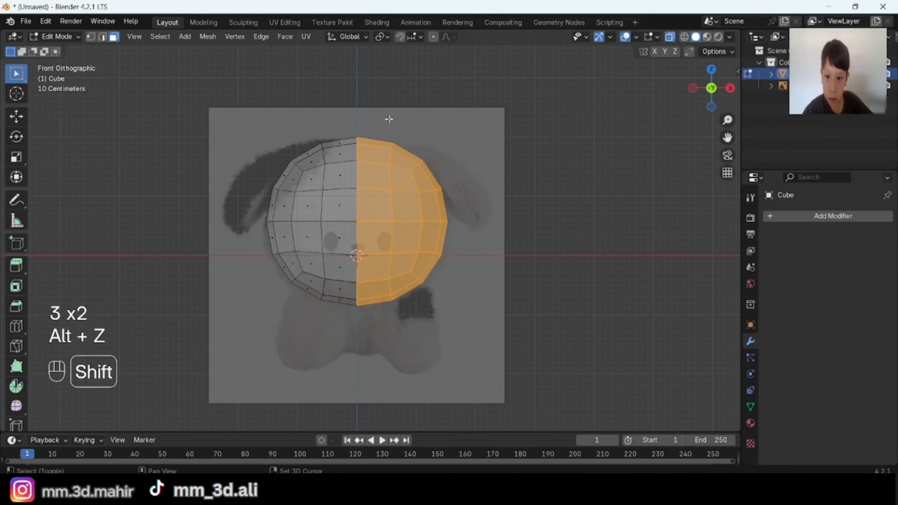
{"action": "key", "text": "x"}
{"action": "left_click", "coordinate": [478, 286]}
{"action": "key", "text": "Tab"}
- Add a Mirror modifier on the X axis to the half head and turn X-ray off
{"action": "middle_click_drag", "start_coordinate": [487, 149], "coordinate": [563, 154], "text": "shift"}
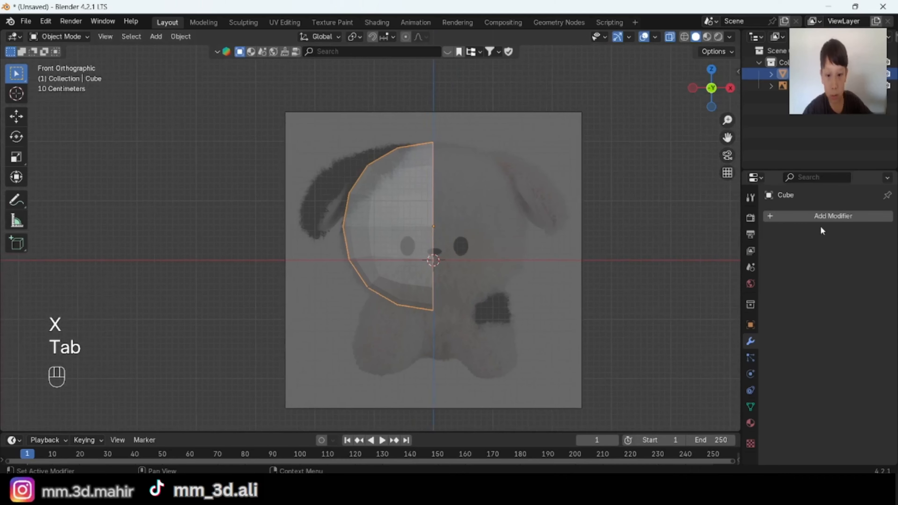
{"action": "left_click", "coordinate": [824, 216]}
{"action": "mouse_move", "coordinate": [785, 260]}
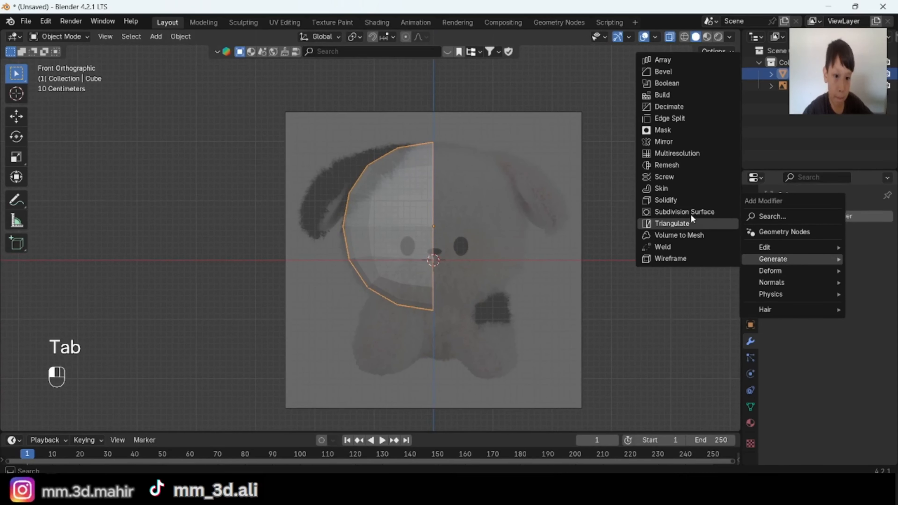
{"action": "left_click", "coordinate": [674, 142]}
{"action": "scroll", "coordinate": [463, 220], "scroll_direction": "up", "scroll_amount": 3}
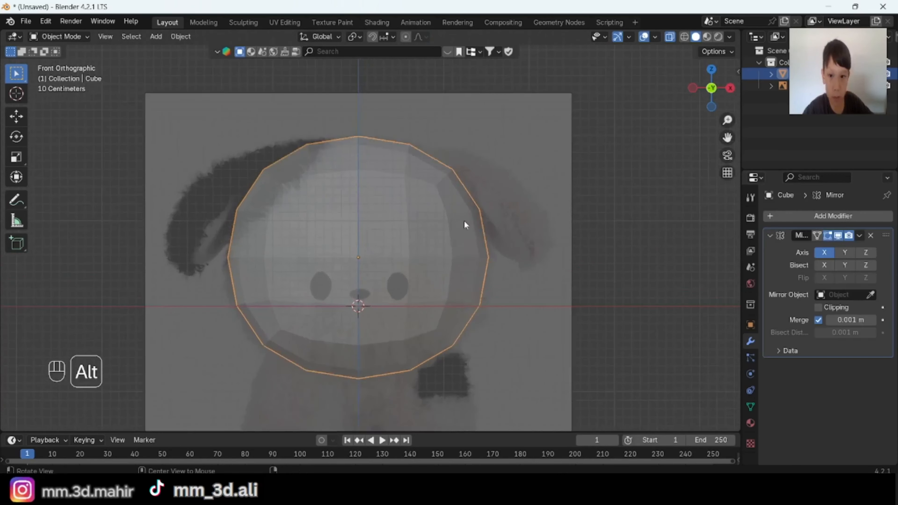
{"action": "key", "text": "alt+z"}
- Select the four faces on the upper side of the head and widen them about 1.26 times along Y with proportional editing on
{"action": "middle_click_drag", "start_coordinate": [448, 214], "coordinate": [413, 193]}
{"action": "key", "text": "Tab"}
{"action": "key", "text": "3"}
{"action": "scroll", "coordinate": [414, 193], "scroll_direction": "up", "scroll_amount": 2}
{"action": "left_click", "coordinate": [716, 85]}
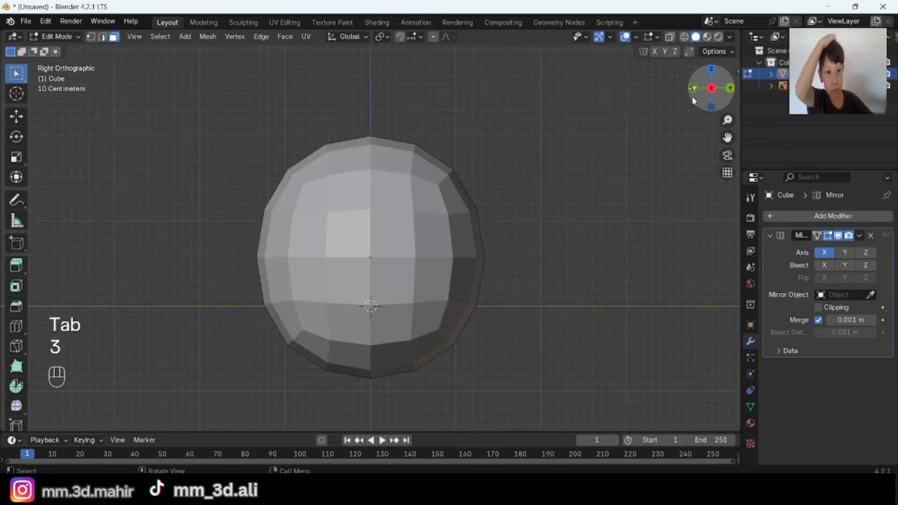
{"action": "left_click", "coordinate": [693, 89]}
{"action": "scroll", "coordinate": [318, 152], "scroll_direction": "up", "scroll_amount": 2}
{"action": "middle_click_drag", "start_coordinate": [317, 151], "coordinate": [412, 133], "text": "shift"}
{"action": "middle_click_drag", "start_coordinate": [287, 142], "coordinate": [377, 157]}
{"action": "middle_click_drag", "start_coordinate": [431, 209], "coordinate": [480, 203]}
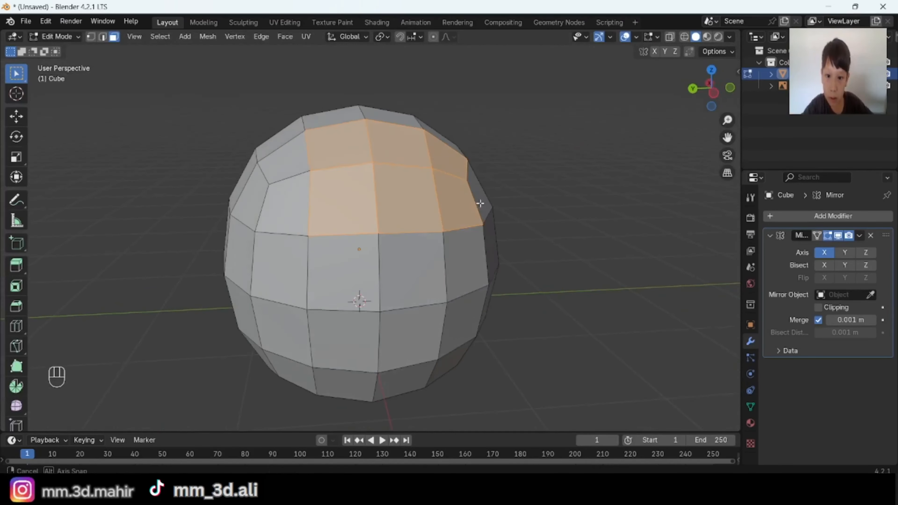
{"action": "left_click_drag", "start_coordinate": [486, 200], "coordinate": [486, 201], "text": "ctrl"}
{"action": "middle_click_drag", "start_coordinate": [487, 201], "coordinate": [414, 49]}
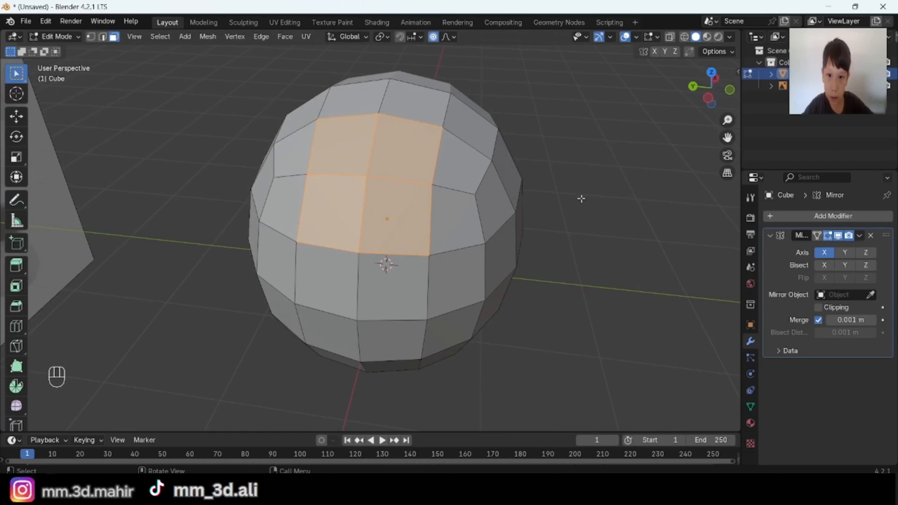
{"action": "key", "text": "y"}
{"action": "scroll", "coordinate": [637, 246], "scroll_direction": "up", "scroll_amount": 3}
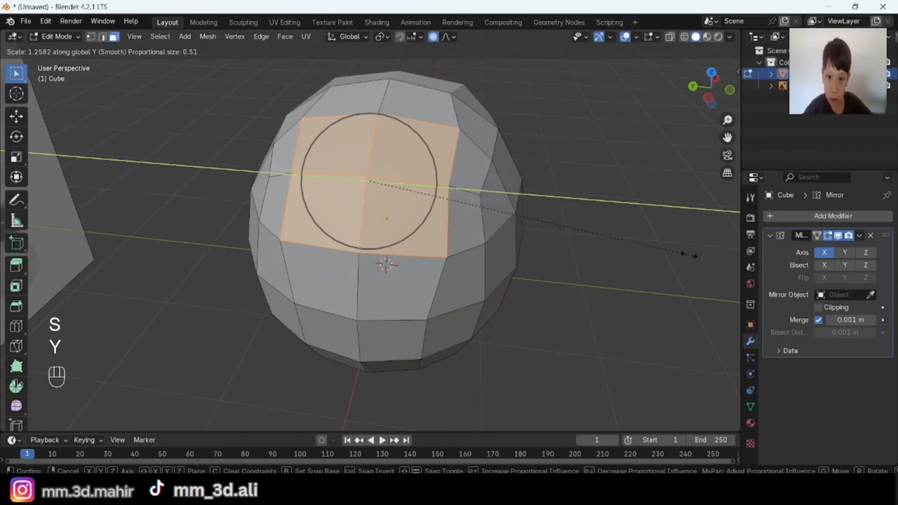
{"action": "left_click", "coordinate": [688, 256]}
- Extrude the selected faces outward in front view and move them toward the ear in the reference to start the ear
{"action": "middle_click_drag", "start_coordinate": [691, 254], "coordinate": [666, 208]}
{"action": "key", "text": "KP_1"}
{"action": "key", "text": "e"}
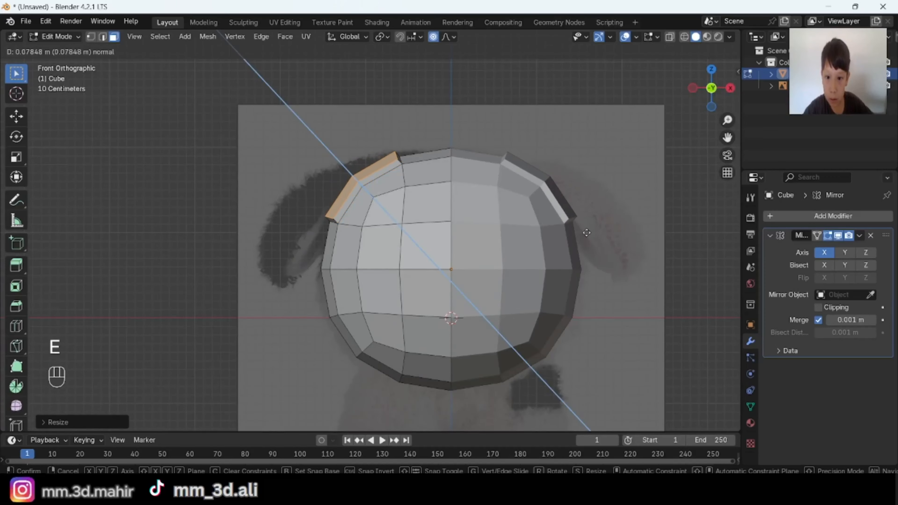
{"action": "key", "text": "g"}
{"action": "left_click", "coordinate": [573, 234]}
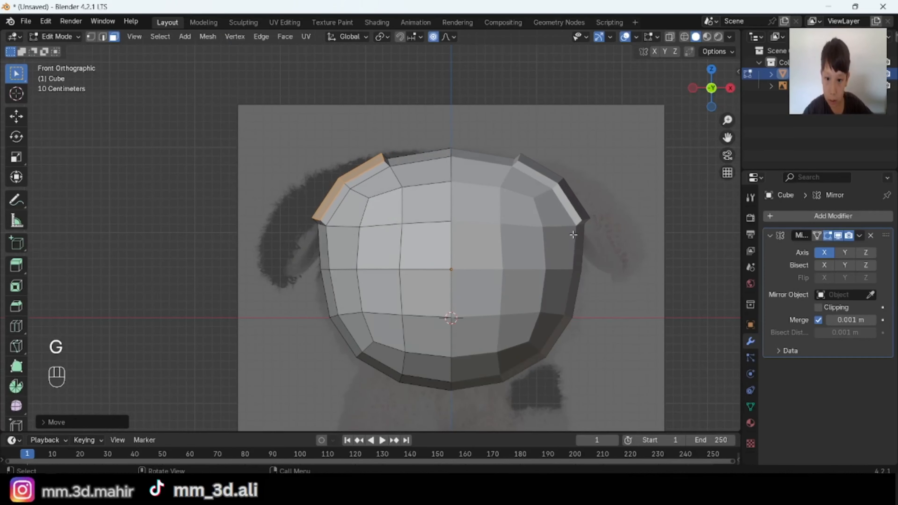
- Move the lower outer edges of the ear extrusion outward to follow the ear outline, with proportional editing off
{"action": "key", "text": "g"}
{"action": "key", "text": "alt+a"}
{"action": "key", "text": "1"}
{"action": "key", "text": "2"}
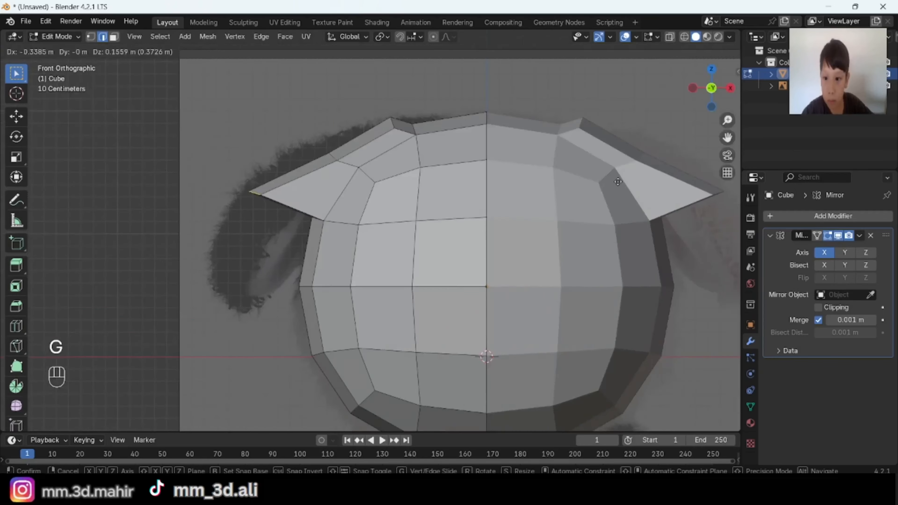
{"action": "left_click", "coordinate": [621, 175]}
- Select the middle outer edges of the ear through the mesh with X-ray and move them onto the ear outline
{"action": "key", "text": "alt+a"}
{"action": "key", "text": "alt+z"}
{"action": "left_click_drag", "start_coordinate": [319, 139], "coordinate": [355, 161], "text": "shift"}
{"action": "key", "text": "alt+z"}
{"action": "key", "text": "g"}
{"action": "left_click", "coordinate": [497, 214]}
{"action": "key", "text": "alt+a"}
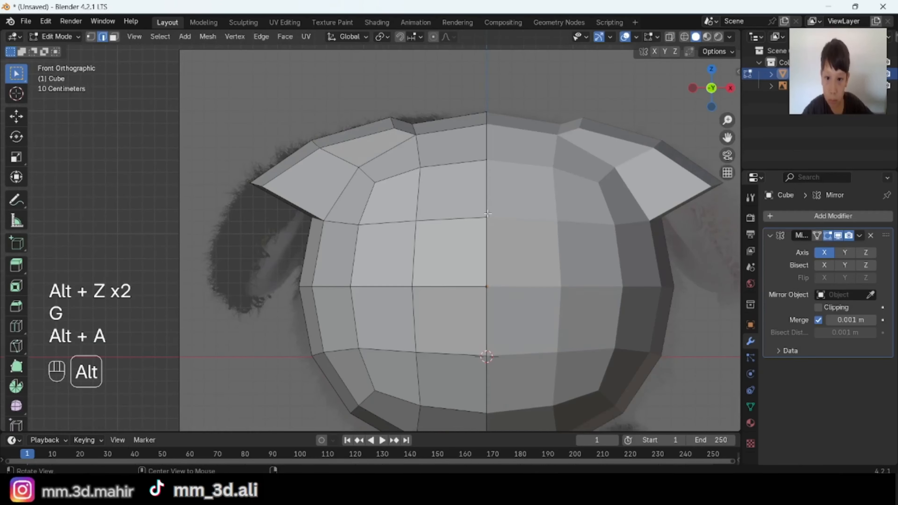
- Reposition the edges where the ear meets the top of the head to smooth the outline in front view
{"action": "middle_click_drag", "start_coordinate": [426, 156], "coordinate": [412, 191]}
{"action": "key", "text": "2"}
{"action": "left_click", "coordinate": [703, 103]}
{"action": "key", "text": "g"}
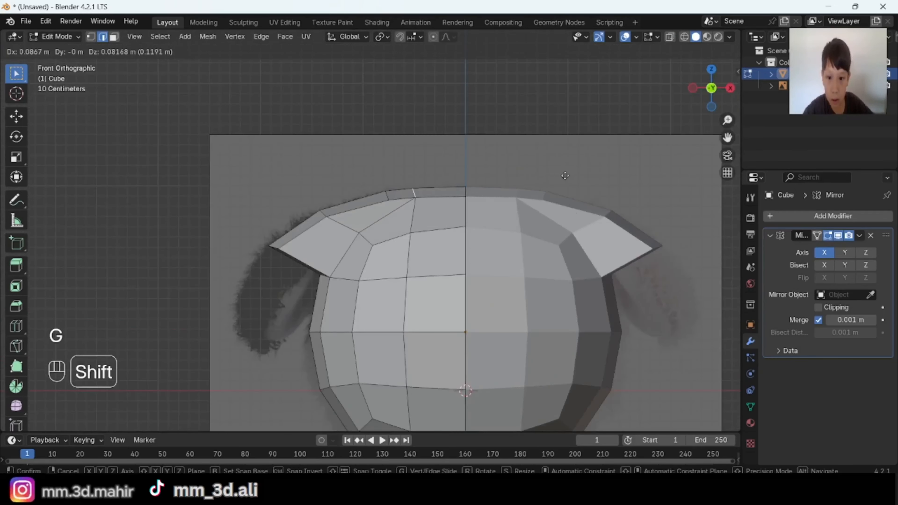
{"action": "key", "text": "alt+a"}
- Select the two faces at the lower end of the ear and extrude them down along the reference ear in front view
{"action": "scroll", "coordinate": [484, 207], "scroll_direction": "up", "scroll_amount": 3}
{"action": "scroll", "coordinate": [407, 157], "scroll_direction": "down", "scroll_amount": 2}
{"action": "middle_click_drag", "start_coordinate": [406, 157], "coordinate": [509, 65], "text": "shift"}
{"action": "middle_click_drag", "start_coordinate": [365, 203], "coordinate": [416, 140]}
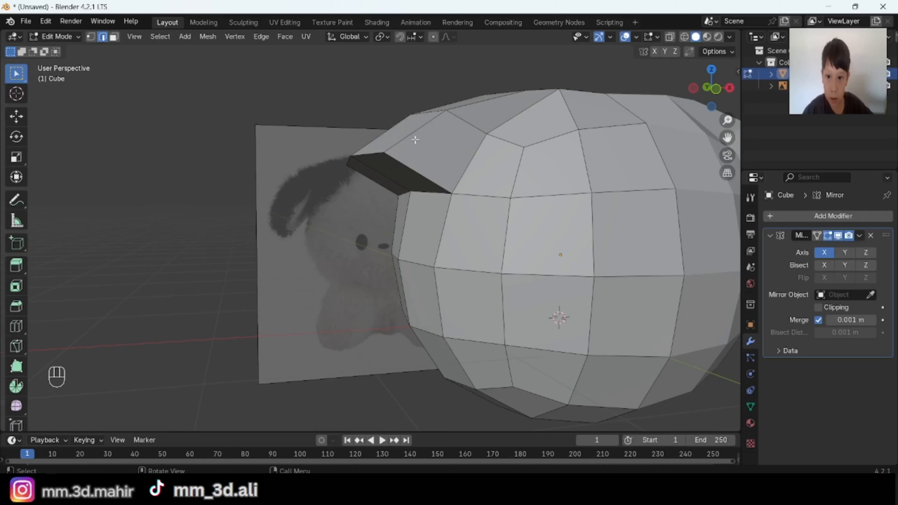
{"action": "left_click", "coordinate": [715, 91]}
{"action": "key", "text": "3"}
{"action": "middle_click_drag", "start_coordinate": [375, 269], "coordinate": [407, 240]}
{"action": "left_click", "coordinate": [381, 190], "text": "shift"}
{"action": "left_click", "coordinate": [361, 213], "text": "shift"}
{"action": "left_click", "coordinate": [713, 88]}
{"action": "key", "text": "e"}
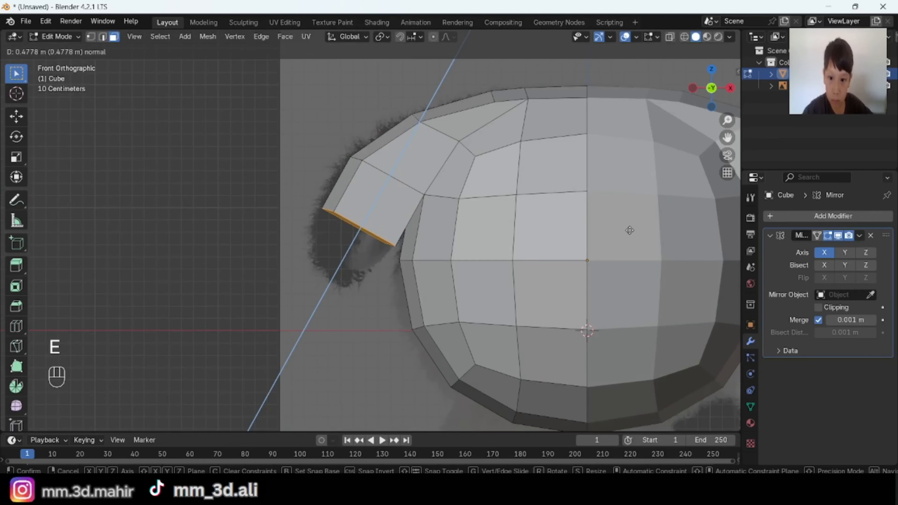
{"action": "left_click", "coordinate": [616, 279]}
- Bevel the edges around the two end faces to round off the ear tip
{"action": "middle_click_drag", "start_coordinate": [615, 279], "coordinate": [397, 245]}
{"action": "key", "text": "alt+a"}
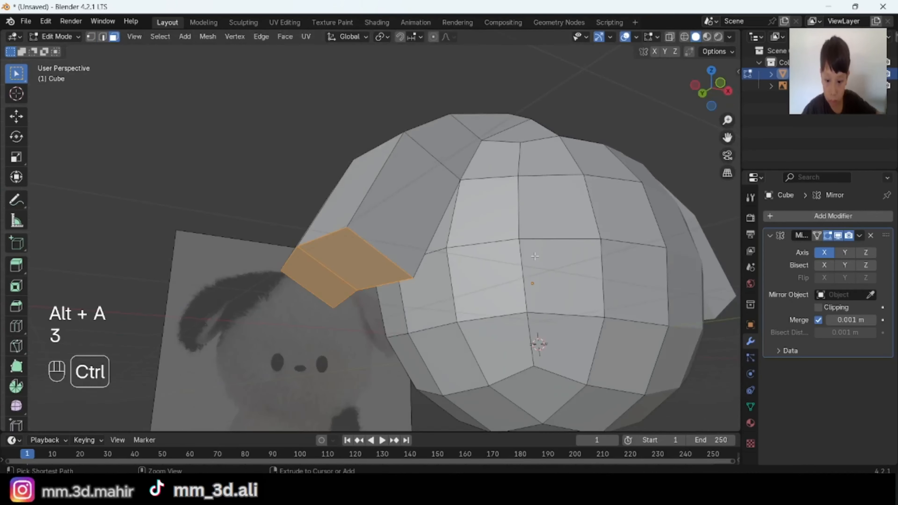
{"action": "left_click", "coordinate": [561, 270]}
{"action": "middle_click_drag", "start_coordinate": [561, 272], "coordinate": [571, 171], "text": "alt"}
{"action": "scroll", "coordinate": [572, 170], "scroll_direction": "up", "scroll_amount": 2}
- Try to move the upper edges of the ear tip in front view with X-ray on
{"action": "key", "text": "alt+a"}
{"action": "key", "text": "2"}
{"action": "key", "text": "alt+z"}
{"action": "left_click", "coordinate": [334, 278], "text": "shift"}
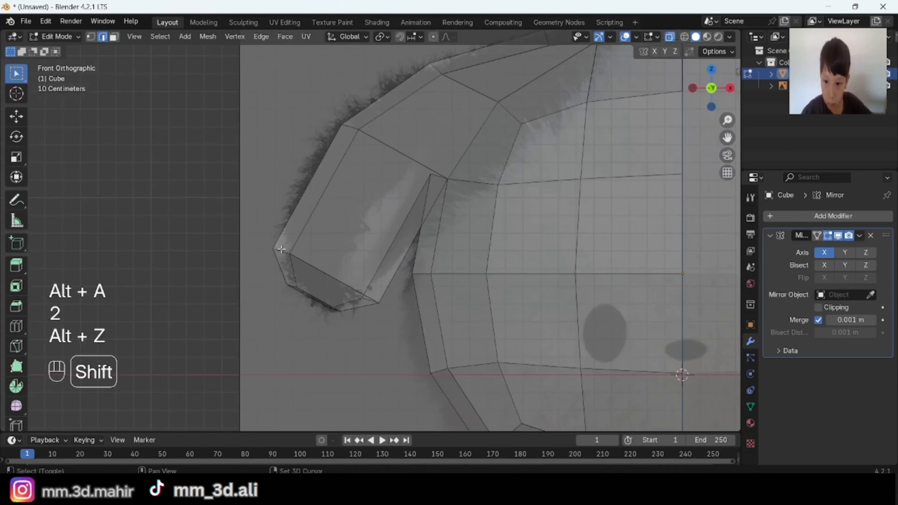
{"action": "key", "text": "g"}
{"action": "left_click", "coordinate": [574, 328]}
{"action": "key", "text": "alt+z"}
{"action": "middle_click_drag", "start_coordinate": [574, 328], "coordinate": [537, 225]}
{"action": "key", "text": "ctrl+z"}
- Select the ear tip's upper edges, including the front one, and shift them slightly upward with X-ray on
{"action": "left_click", "coordinate": [373, 303], "text": "shift"}
{"action": "left_click", "coordinate": [712, 89]}
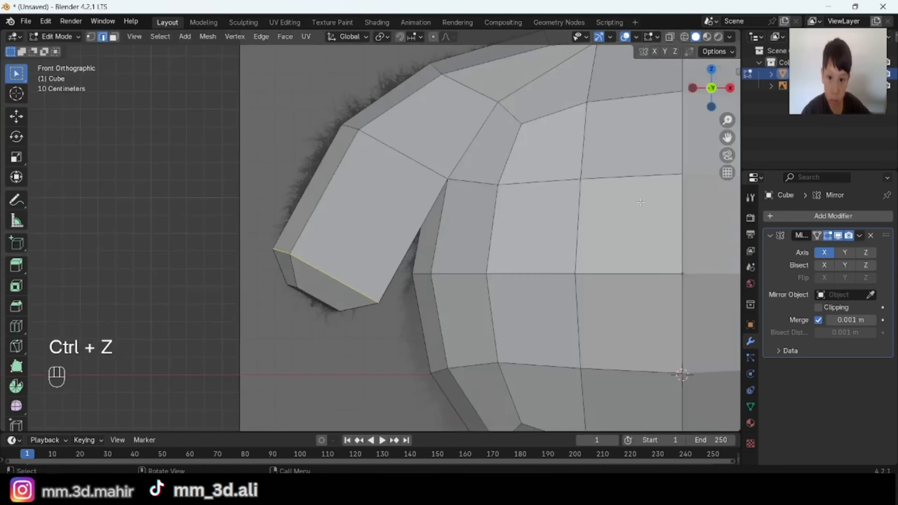
{"action": "key", "text": "alt+z"}
{"action": "key", "text": "g"}
{"action": "left_click", "coordinate": [640, 190]}
{"action": "key", "text": "alt+a"}
{"action": "key", "text": "alt+z"}
- Merge the doubled middle vertices along the ear tip so a single edge runs down its center
{"action": "middle_click_drag", "start_coordinate": [640, 190], "coordinate": [691, 209]}
{"action": "key", "text": "2"}
{"action": "scroll", "coordinate": [393, 279], "scroll_direction": "up", "scroll_amount": 3}
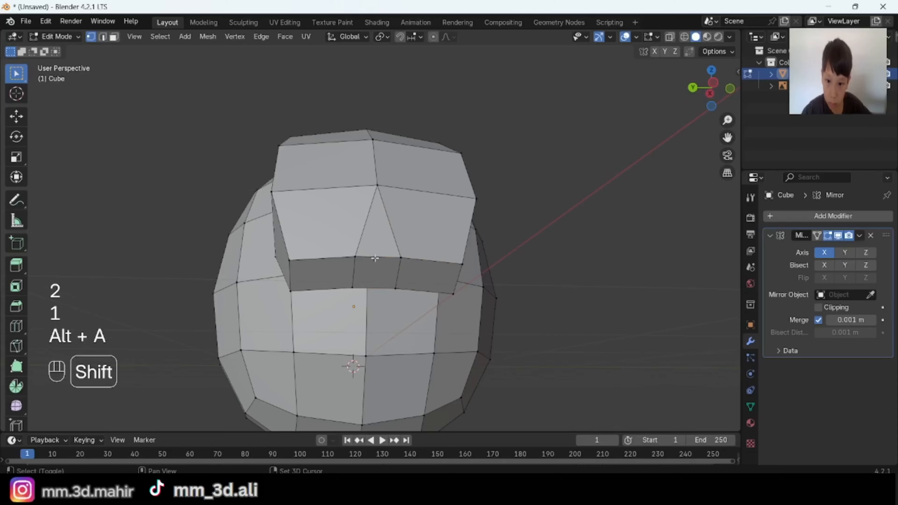
{"action": "left_click", "coordinate": [355, 289]}
{"action": "key", "text": "m"}
{"action": "key", "text": "alt+a"}
- Select the two outer faces of the ear tip and narrow them along Y with proportional editing on
{"action": "key", "text": "3"}
{"action": "left_click", "coordinate": [332, 260]}
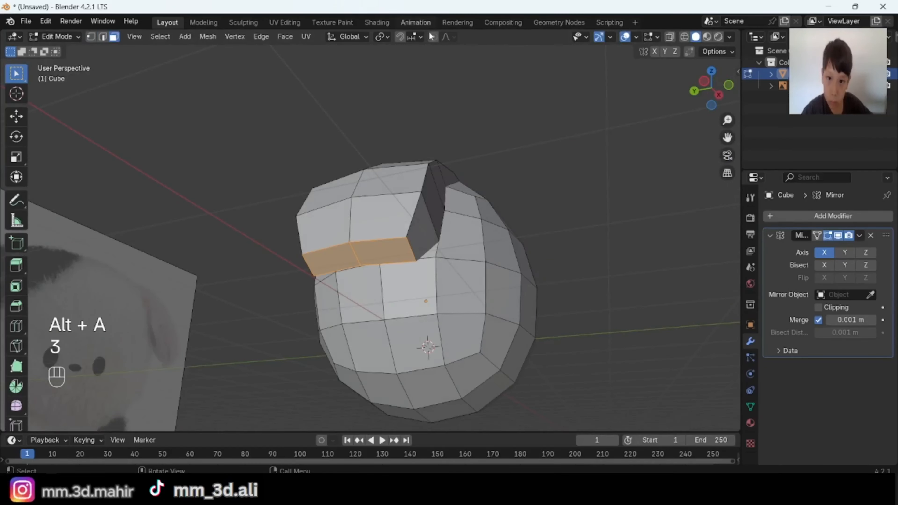
{"action": "left_click", "coordinate": [433, 37]}
{"action": "key", "text": "s"}
{"action": "key", "text": "y"}
{"action": "left_click", "coordinate": [558, 290]}
{"action": "key", "text": "alt+a"}
- Select the faces on the inner side of the ear and inset them
{"action": "middle_click_drag", "start_coordinate": [558, 290], "coordinate": [375, 212]}
{"action": "key", "text": "3"}
{"action": "left_click", "coordinate": [396, 237], "text": "shift"}
{"action": "middle_click_drag", "start_coordinate": [530, 262], "coordinate": [455, 242]}
{"action": "key", "text": "i"}
{"action": "left_click", "coordinate": [598, 197]}
- Push the inset faces into the ear along X and adjust them along Z with proportional editing off
{"action": "key", "text": "g"}
{"action": "key", "text": "ctrl+z"}
{"action": "left_click", "coordinate": [434, 37]}
{"action": "key", "text": "g"}
{"action": "key", "text": "x"}
{"action": "key", "text": "g"}
{"action": "key", "text": "z"}
{"action": "key", "text": "alt+a"}
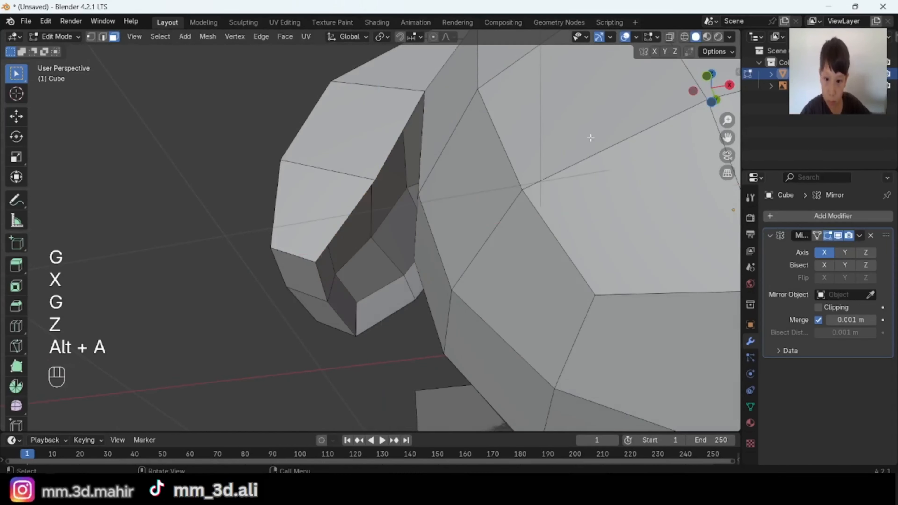
- Bevel the rim edges around the hollow on the inner side of the ear
{"action": "key", "text": "Tab"}
{"action": "key", "text": "Tab"}
{"action": "key", "text": "2"}
{"action": "middle_click_drag", "start_coordinate": [407, 195], "coordinate": [363, 184], "text": "shift"}
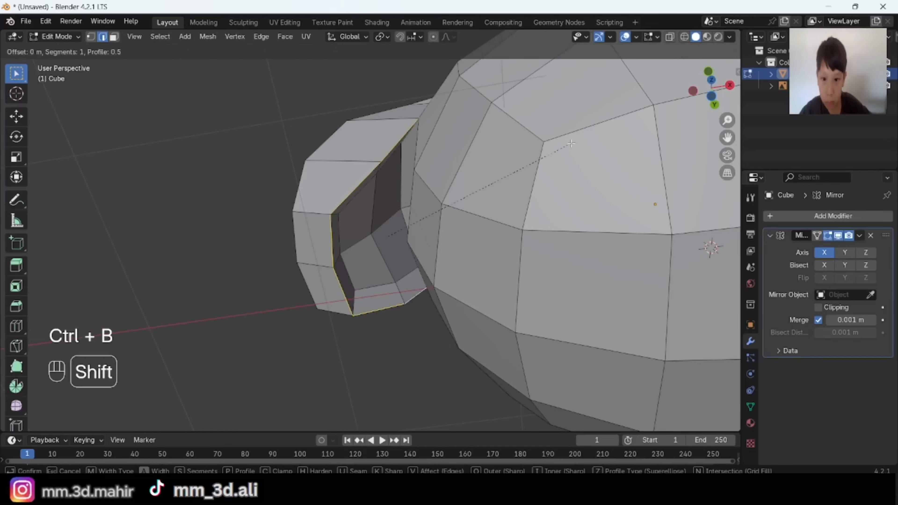
{"action": "left_click", "coordinate": [692, 192]}
{"action": "middle_click_drag", "start_coordinate": [692, 191], "coordinate": [416, 287]}
{"action": "scroll", "coordinate": [416, 287], "scroll_direction": "down", "scroll_amount": 4}
{"action": "key", "text": "alt+a"}
- Add a loop cut along the front side of the ear
{"action": "key", "text": "Tab"}
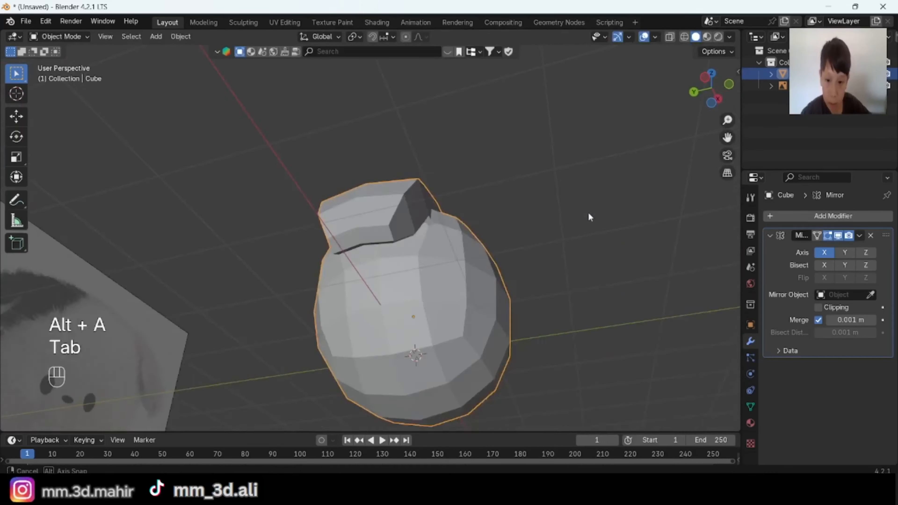
{"action": "key", "text": "alt+a"}
{"action": "middle_click_drag", "start_coordinate": [588, 213], "coordinate": [495, 175]}
{"action": "key", "text": "Tab"}
{"action": "key", "text": "2"}
{"action": "key", "text": "ctrl+r"}
{"action": "left_click", "coordinate": [405, 220]}
{"action": "key", "text": "alt+a"}
- Select the front and back edges of the ear's middle section and scale them inward along Y
{"action": "key", "text": "2"}
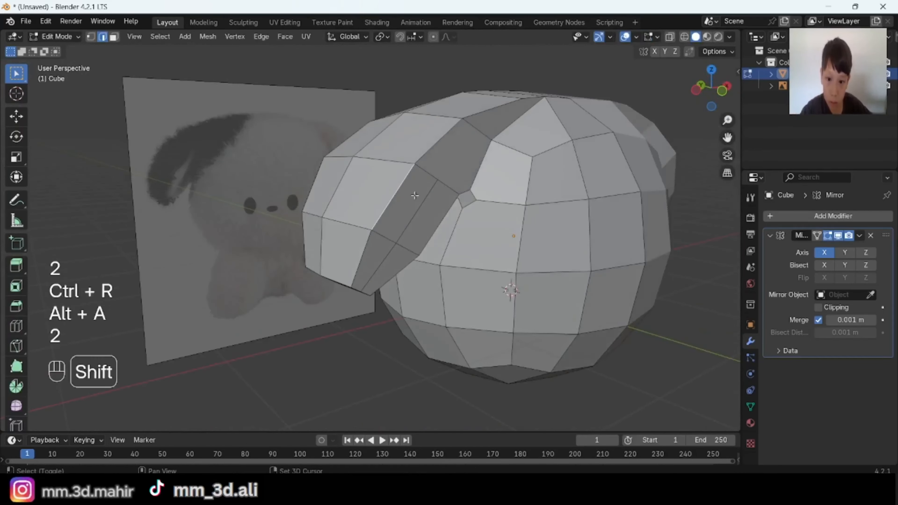
{"action": "middle_click_drag", "start_coordinate": [415, 196], "coordinate": [506, 235]}
{"action": "middle_click_drag", "start_coordinate": [620, 269], "coordinate": [497, 194]}
{"action": "key", "text": "s"}
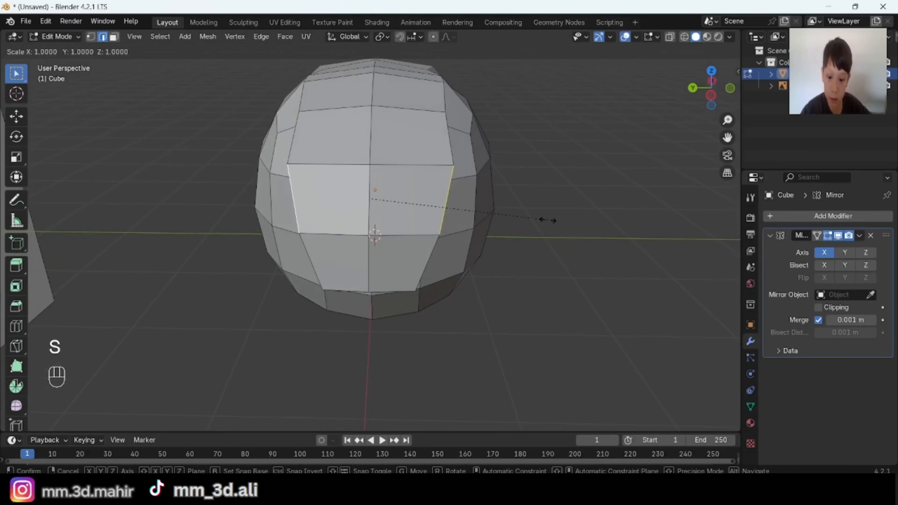
{"action": "left_click", "coordinate": [519, 216]}
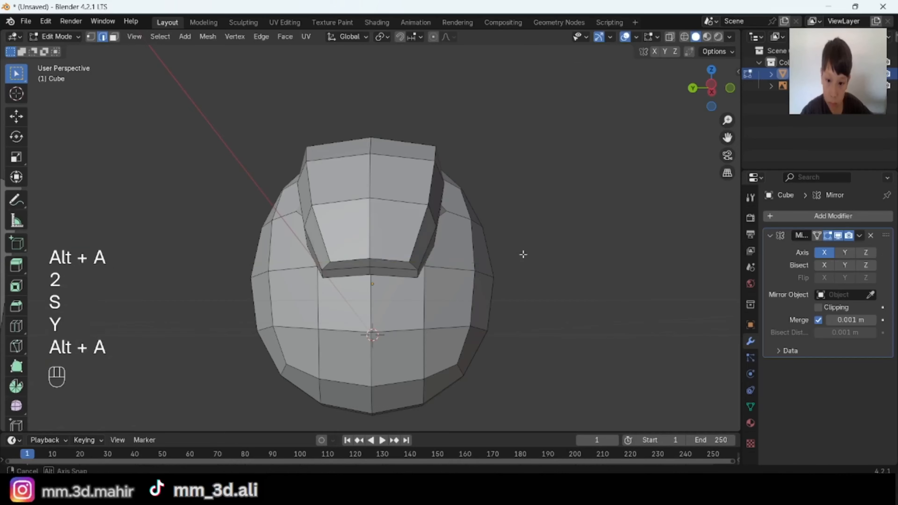
- Connect the vertices across the front of the ear base to continue the ear's edge loop onto the head
{"action": "middle_click_drag", "start_coordinate": [523, 255], "coordinate": [484, 278]}
{"action": "key", "text": "Tab"}
{"action": "scroll", "coordinate": [484, 277], "scroll_direction": "up", "scroll_amount": 2}
{"action": "key", "text": "Tab"}
{"action": "key", "text": "1"}
{"action": "scroll", "coordinate": [353, 227], "scroll_direction": "up", "scroll_amount": 2}
{"action": "middle_click_drag", "start_coordinate": [278, 200], "coordinate": [330, 246], "text": "shift"}
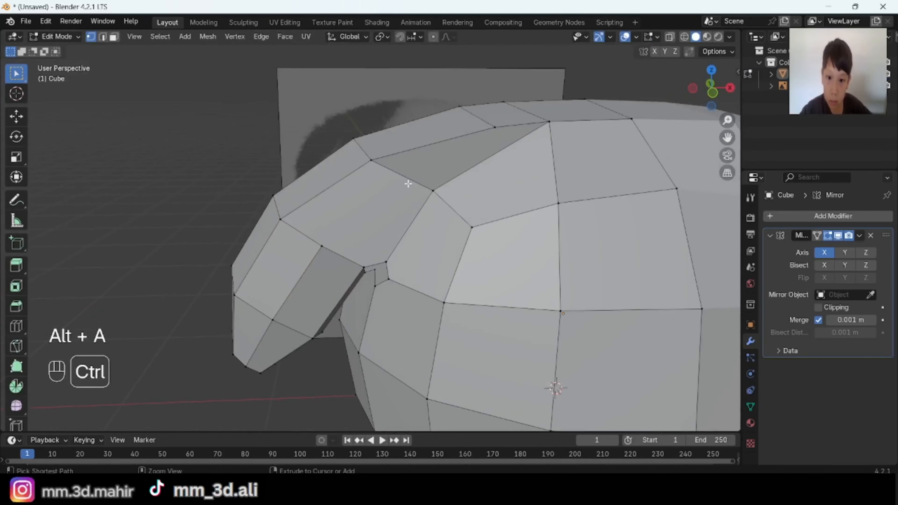
{"action": "key", "text": "j"}
{"action": "middle_click_drag", "start_coordinate": [380, 214], "coordinate": [323, 174]}
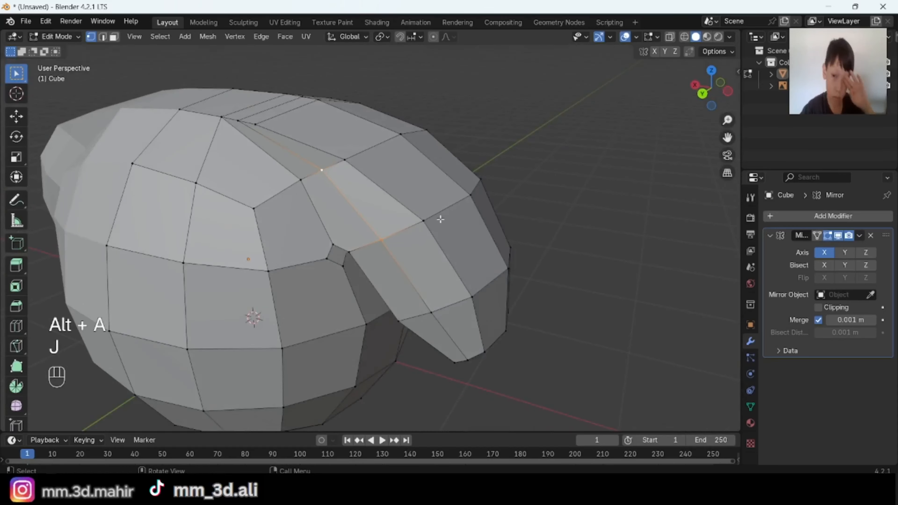
{"action": "key", "text": "alt+a"}
- Connect the vertices at the small face where the ear's underside meets the head
{"action": "middle_click_drag", "start_coordinate": [440, 220], "coordinate": [549, 195]}
{"action": "key", "text": "Tab"}
{"action": "scroll", "coordinate": [545, 206], "scroll_direction": "down", "scroll_amount": 3}
{"action": "key", "text": "Tab"}
{"action": "scroll", "coordinate": [545, 207], "scroll_direction": "up", "scroll_amount": 3}
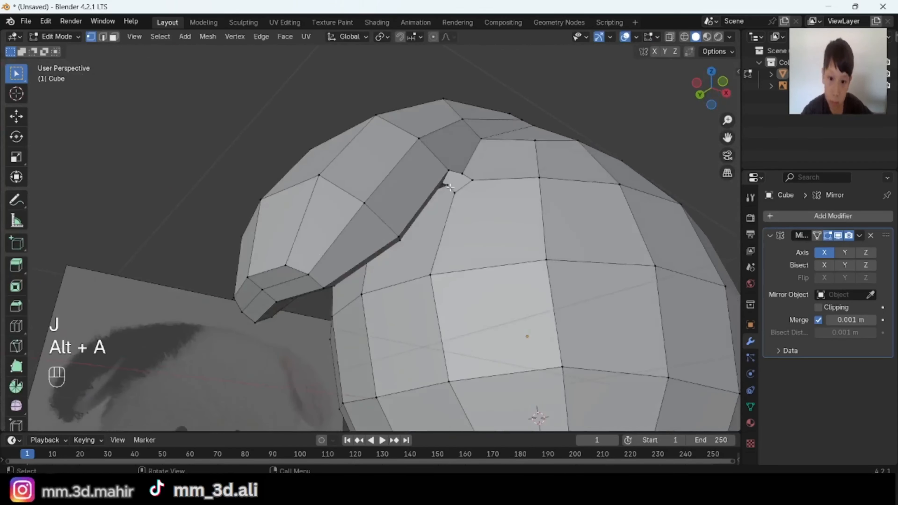
{"action": "key", "text": "j"}
- Shade the head smooth and add a Subdivision Surface modifier at level 2
{"action": "key", "text": "Tab"}
{"action": "right_click", "coordinate": [562, 264]}
{"action": "left_click", "coordinate": [596, 193]}
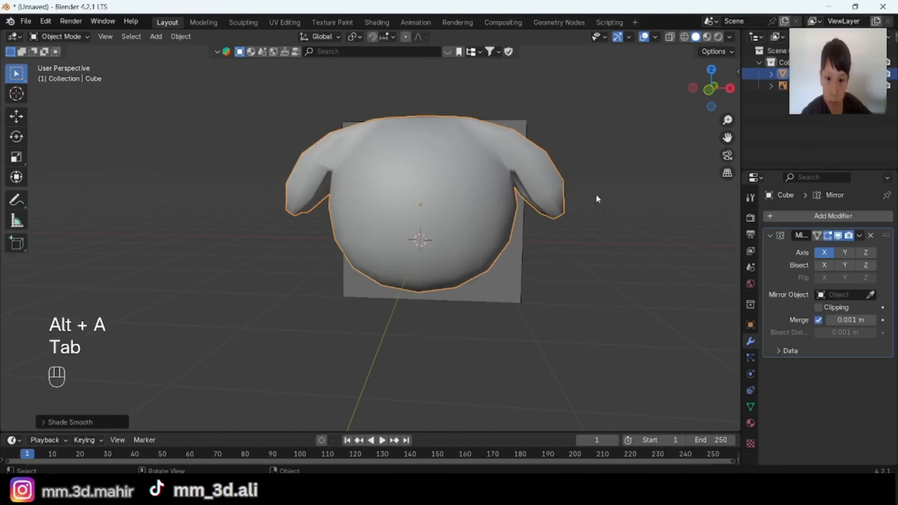
{"action": "key", "text": "ctrl+z"}
{"action": "middle_click_drag", "start_coordinate": [595, 194], "coordinate": [566, 184]}
{"action": "key", "text": "alt+a"}
{"action": "left_click", "coordinate": [369, 219]}
{"action": "key", "text": "ctrl+2"}
- Enter Edit Mode on the head, select the edges at the ear base in edge selection, and turn on proportional editing
{"action": "middle_click_drag", "start_coordinate": [509, 209], "coordinate": [544, 245]}
{"action": "middle_click_drag", "start_coordinate": [474, 261], "coordinate": [439, 254]}
{"action": "left_click", "coordinate": [439, 172]}
{"action": "key", "text": "Tab"}
{"action": "middle_click_drag", "start_coordinate": [439, 174], "coordinate": [616, 180]}
{"action": "key", "text": "2"}
{"action": "key", "text": "alt+z"}
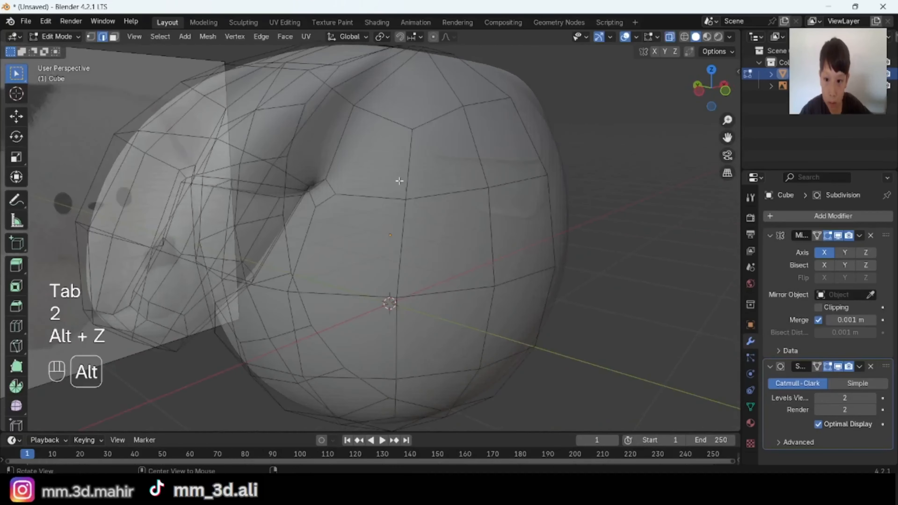
{"action": "key", "text": "alt+z"}
{"action": "key", "text": "alt+z"}
{"action": "middle_click_drag", "start_coordinate": [473, 124], "coordinate": [427, 122]}
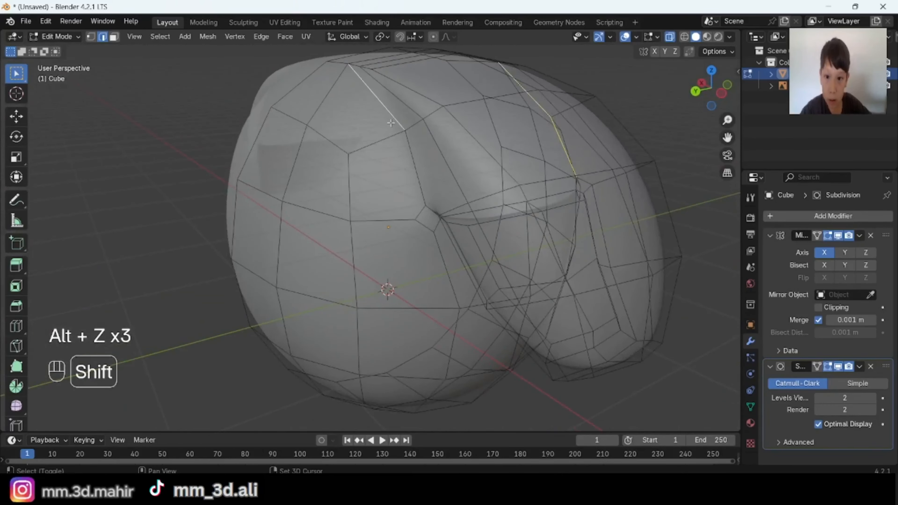
{"action": "left_click", "coordinate": [410, 156], "text": "shift"}
{"action": "key", "text": "alt+z"}
{"action": "left_click", "coordinate": [431, 38]}
- Try to scale the selected ear base edges outward along Y with proportional falloff, and undo it
{"action": "scroll", "coordinate": [551, 198], "scroll_direction": "down", "scroll_amount": 3}
{"action": "middle_click_drag", "start_coordinate": [550, 198], "coordinate": [509, 209]}
{"action": "key", "text": "s"}
{"action": "key", "text": "y"}
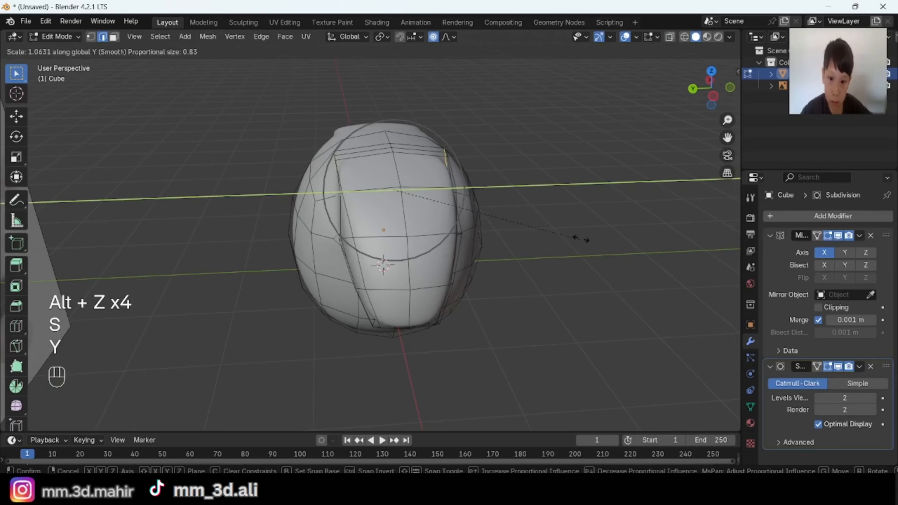
{"action": "key", "text": "alt+a"}
{"action": "key", "text": "Tab"}
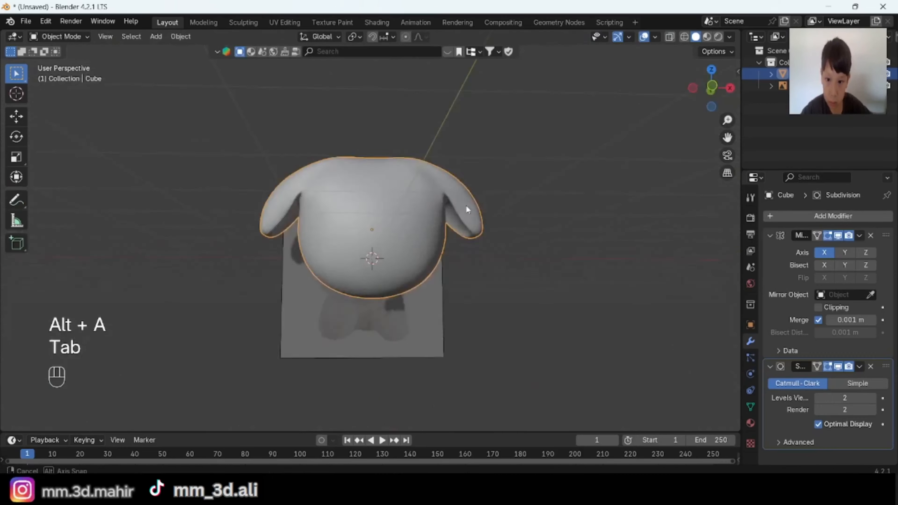
{"action": "middle_click_drag", "start_coordinate": [467, 207], "coordinate": [597, 244]}
{"action": "key", "text": "ctrl+z"}
{"action": "key", "text": "ctrl+z"}
{"action": "key", "text": "ctrl+z"}
- Select the vertices at the top of the ear and scale them along X with proportional editing
{"action": "key", "text": "alt+a"}
{"action": "key", "text": "1"}
{"action": "key", "text": "alt+z"}
{"action": "left_click", "coordinate": [440, 185]}
{"action": "key", "text": "alt+z"}
{"action": "key", "text": "s"}
{"action": "key", "text": "x"}
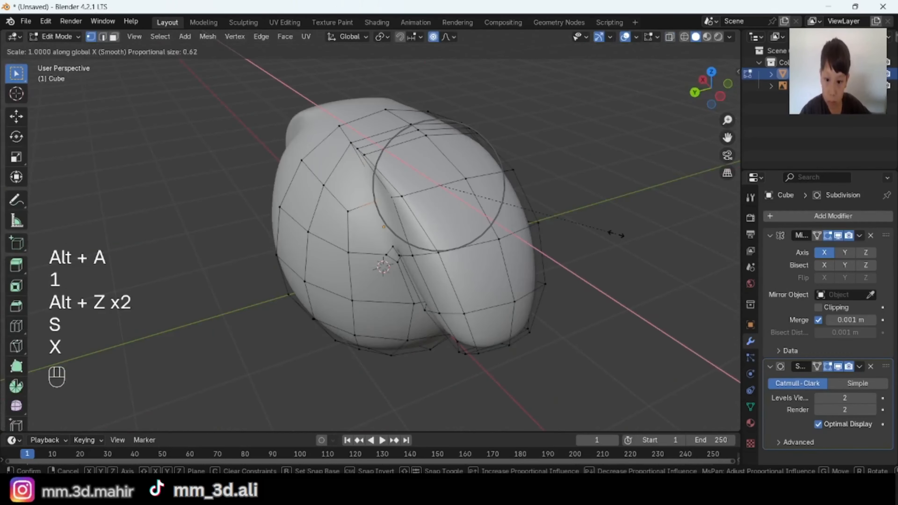
{"action": "left_click", "coordinate": [657, 236]}
{"action": "key", "text": "alt+a"}
{"action": "key", "text": "Tab"}
- Select the faces on the underside of the head and extrude them downward to form the body
{"action": "middle_click_drag", "start_coordinate": [657, 236], "coordinate": [459, 205]}
{"action": "scroll", "coordinate": [414, 188], "scroll_direction": "up", "scroll_amount": 2}
{"action": "key", "text": "Tab"}
{"action": "key", "text": "alt+a"}
{"action": "key", "text": "3"}
{"action": "left_click", "coordinate": [712, 86]}
{"action": "middle_click_drag", "start_coordinate": [345, 385], "coordinate": [488, 209], "text": "shift"}
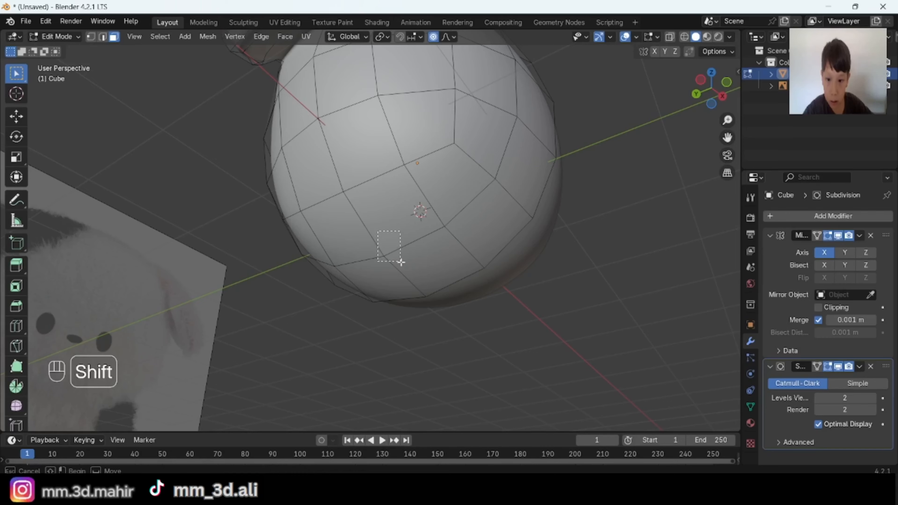
{"action": "middle_click_drag", "start_coordinate": [479, 271], "coordinate": [515, 290]}
{"action": "left_click_drag", "start_coordinate": [315, 227], "coordinate": [319, 232], "text": "shift"}
{"action": "middle_click_drag", "start_coordinate": [474, 301], "coordinate": [615, 117]}
{"action": "left_click", "coordinate": [715, 87]}
{"action": "key", "text": "e"}
{"action": "middle_click_drag", "start_coordinate": [656, 200], "coordinate": [474, 311]}
{"action": "left_click", "coordinate": [467, 301]}
- Enable clipping on the Mirror modifier and move the body's inner border edges along X to close the centre gap
{"action": "scroll", "coordinate": [474, 311], "scroll_direction": "up", "scroll_amount": 2}
{"action": "left_click", "coordinate": [817, 308]}
{"action": "middle_click_drag", "start_coordinate": [663, 298], "coordinate": [661, 205]}
{"action": "key", "text": "alt+a"}
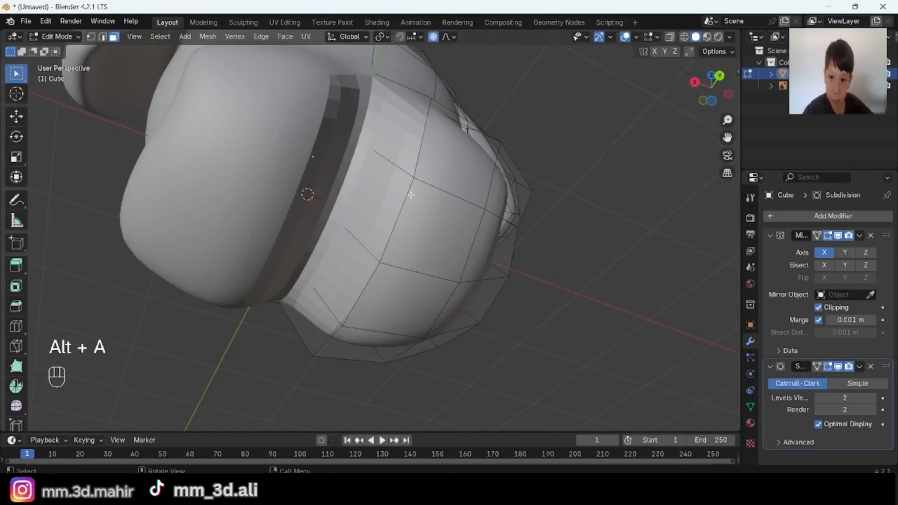
{"action": "left_click", "coordinate": [322, 340], "text": "ctrl"}
{"action": "middle_click_drag", "start_coordinate": [323, 340], "coordinate": [527, 280]}
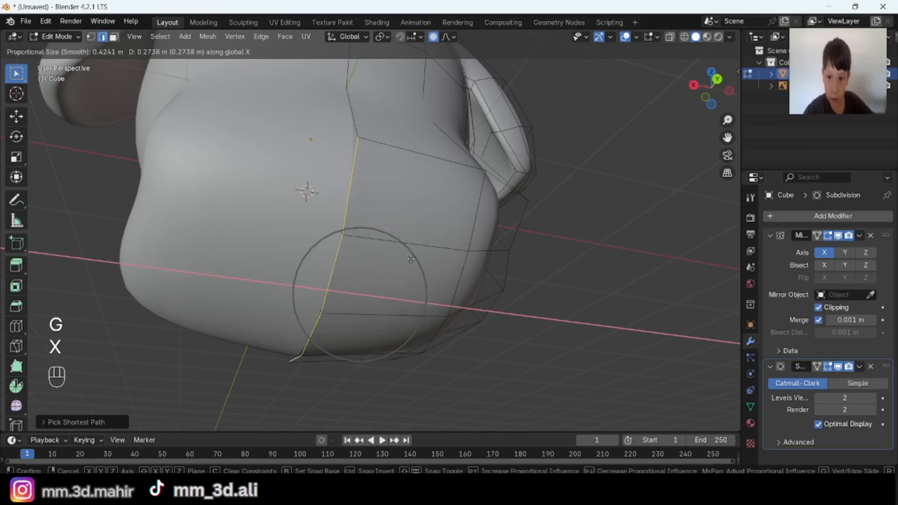
- Select the interior faces along the body's mirror centre line and delete them
{"action": "key", "text": "alt+z"}
{"action": "middle_click_drag", "start_coordinate": [461, 235], "coordinate": [271, 284]}
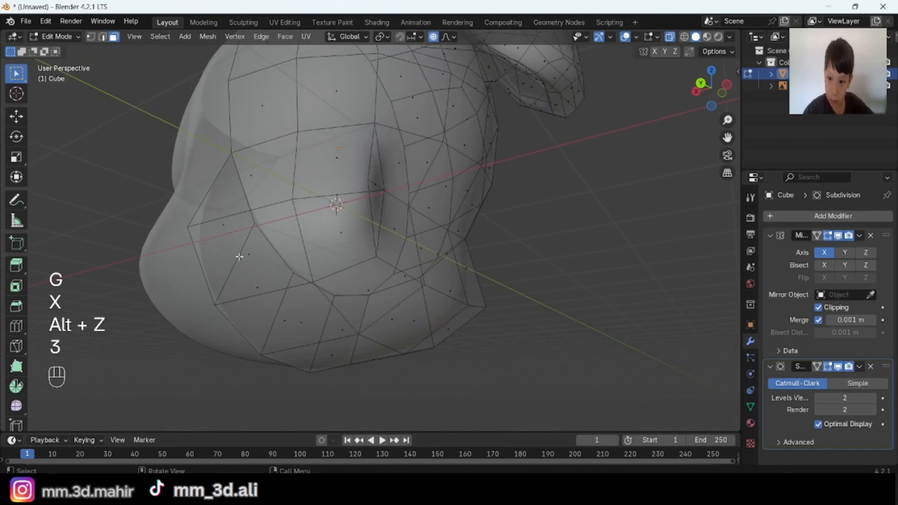
{"action": "middle_click_drag", "start_coordinate": [301, 331], "coordinate": [393, 362]}
{"action": "key", "text": "ctrl+z"}
{"action": "middle_click_drag", "start_coordinate": [507, 383], "coordinate": [370, 303]}
{"action": "left_click_drag", "start_coordinate": [370, 303], "coordinate": [402, 354], "text": "ctrl"}
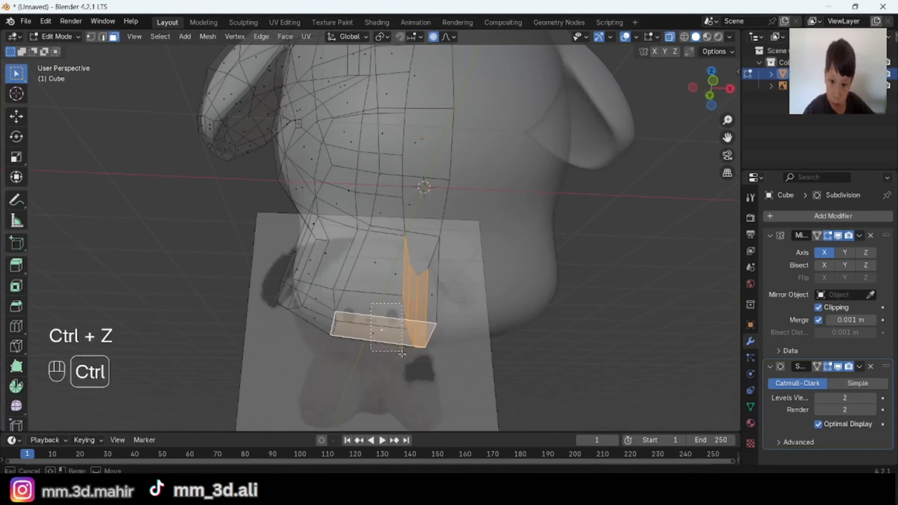
{"action": "key", "text": "alt+z"}
{"action": "key", "text": "Tab"}
{"action": "middle_click_drag", "start_coordinate": [446, 257], "coordinate": [570, 300]}
{"action": "middle_click_drag", "start_coordinate": [369, 210], "coordinate": [467, 261]}
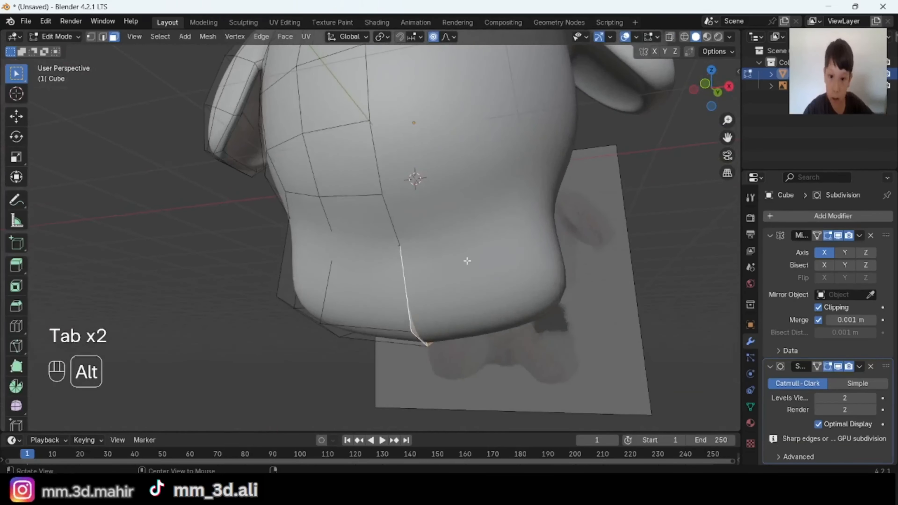
{"action": "key", "text": "alt+z"}
{"action": "key", "text": "x"}
{"action": "left_click", "coordinate": [491, 268]}
{"action": "key", "text": "alt+z"}
{"action": "key", "text": "Tab"}
- Select two adjacent faces on the underside of the body at the outer side
{"action": "scroll", "coordinate": [492, 268], "scroll_direction": "down", "scroll_amount": 4}
{"action": "middle_click_drag", "start_coordinate": [551, 264], "coordinate": [24, 275]}
{"action": "key", "text": "Tab"}
{"action": "scroll", "coordinate": [478, 297], "scroll_direction": "up", "scroll_amount": 3}
{"action": "middle_click_drag", "start_coordinate": [477, 297], "coordinate": [376, 230]}
{"action": "key", "text": "2"}
{"action": "key", "text": "1"}
{"action": "scroll", "coordinate": [411, 311], "scroll_direction": "up", "scroll_amount": 3}
{"action": "key", "text": "2"}
{"action": "left_click", "coordinate": [712, 89]}
{"action": "key", "text": "alt+z"}
{"action": "key", "text": "2"}
{"action": "key", "text": "3"}
{"action": "key", "text": "alt+z"}
{"action": "left_click", "coordinate": [376, 229], "text": "shift"}
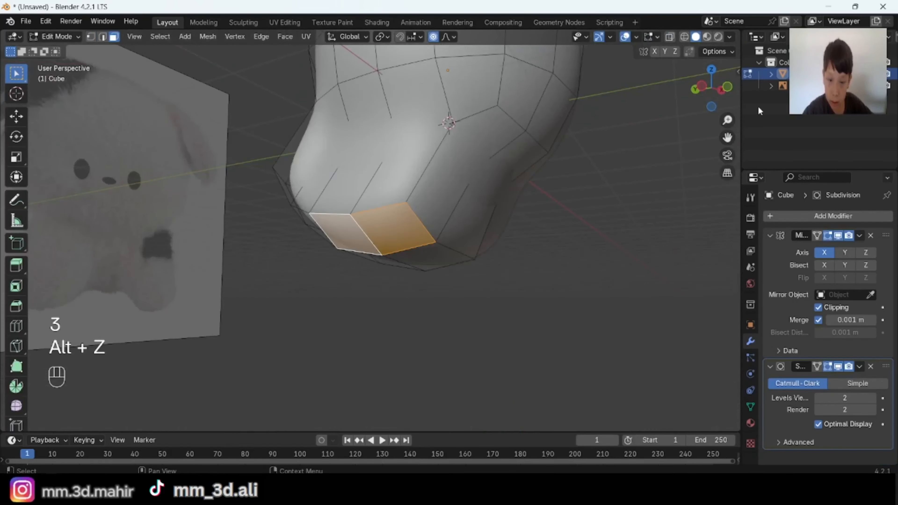
- Add a vertical loop cut through the body half to divide the underside for the leg
{"action": "left_click", "coordinate": [721, 90]}
{"action": "scroll", "coordinate": [481, 164], "scroll_direction": "up", "scroll_amount": 3}
{"action": "middle_click_drag", "start_coordinate": [482, 164], "coordinate": [566, 158]}
{"action": "left_click", "coordinate": [722, 89]}
{"action": "middle_click_drag", "start_coordinate": [476, 258], "coordinate": [461, 187]}
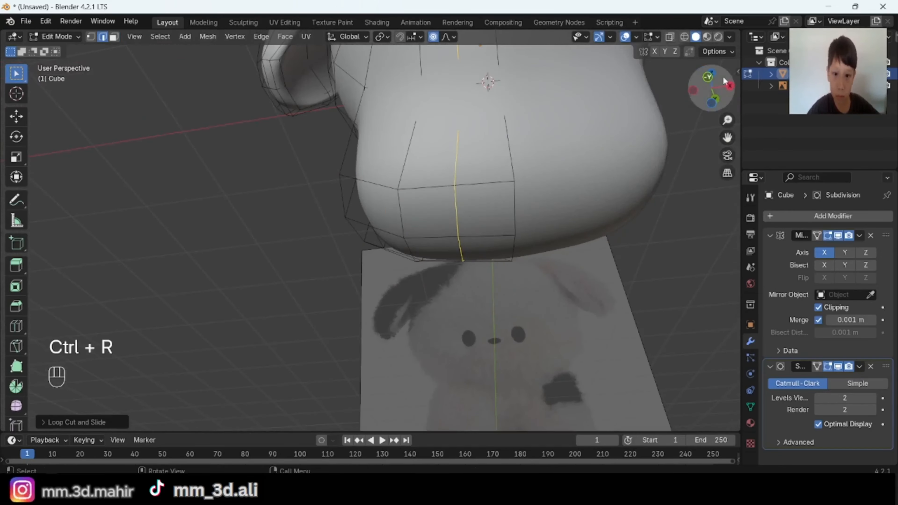
{"action": "left_click", "coordinate": [708, 78]}
- Select the outer underside faces of the body and extrude them down into a leg matching the reference
{"action": "key", "text": "alt+a"}
{"action": "middle_click_drag", "start_coordinate": [379, 294], "coordinate": [424, 248]}
{"action": "key", "text": "3"}
{"action": "left_click", "coordinate": [425, 247]}
{"action": "left_click", "coordinate": [387, 216], "text": "shift"}
{"action": "left_click", "coordinate": [352, 236], "text": "shift"}
{"action": "left_click", "coordinate": [715, 100]}
{"action": "key", "text": "e"}
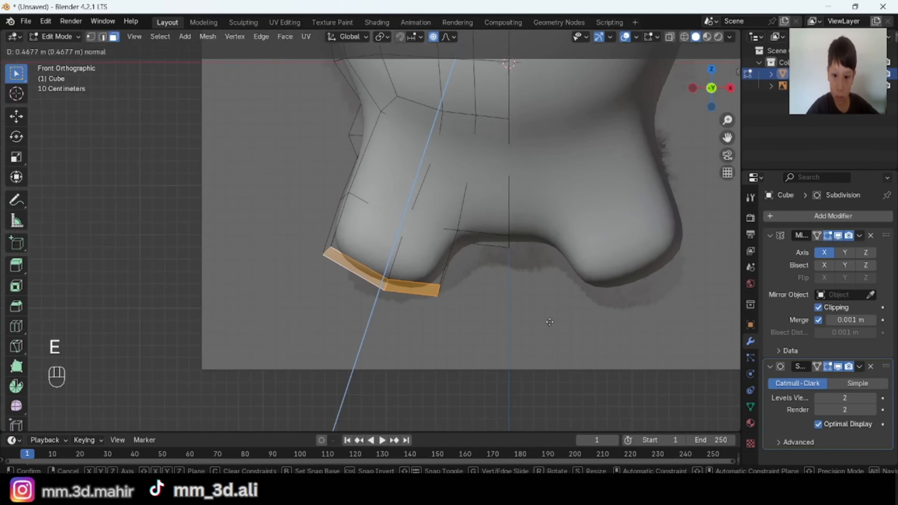
{"action": "right_click", "coordinate": [520, 194]}
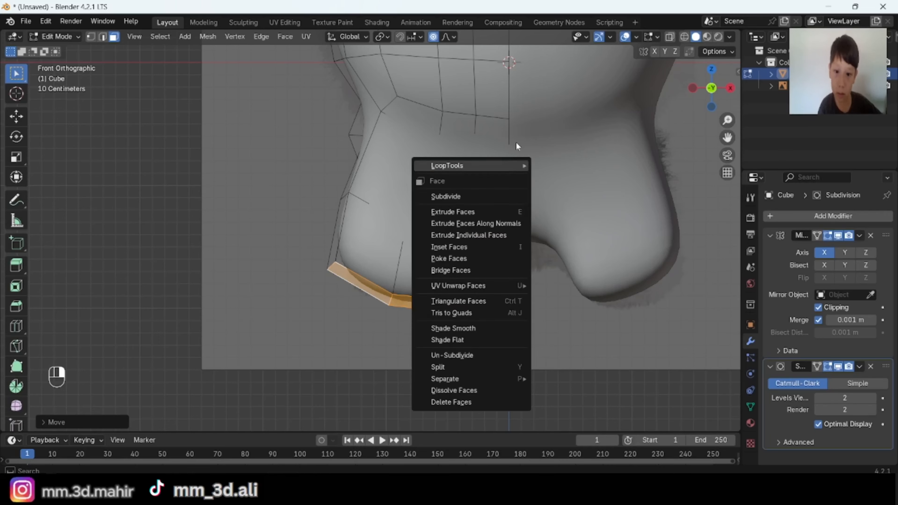
{"action": "key", "text": "alt+a"}
- Select the edge loop around the bottom of the leg and round it with LoopTools Circle
{"action": "middle_click_drag", "start_coordinate": [516, 142], "coordinate": [483, 261]}
{"action": "middle_click_drag", "start_coordinate": [370, 211], "coordinate": [452, 269]}
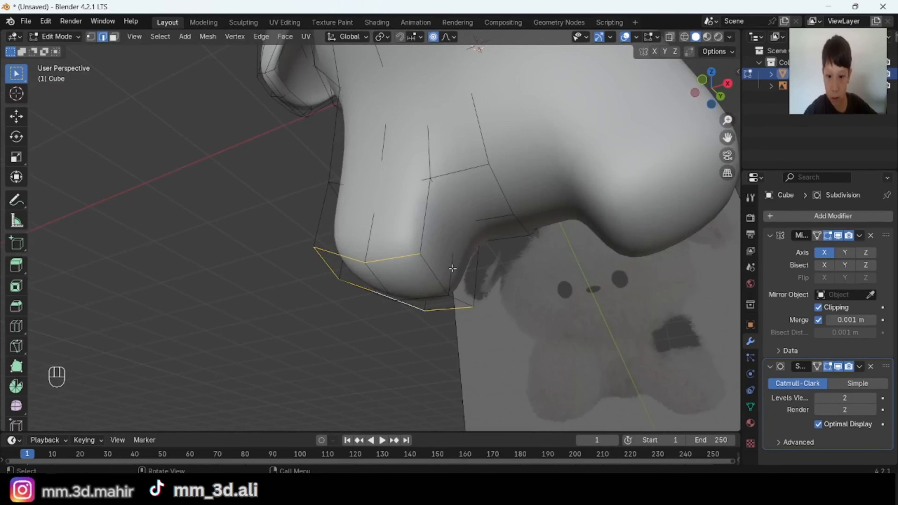
{"action": "middle_click_drag", "start_coordinate": [464, 300], "coordinate": [426, 143]}
{"action": "right_click", "coordinate": [426, 143]}
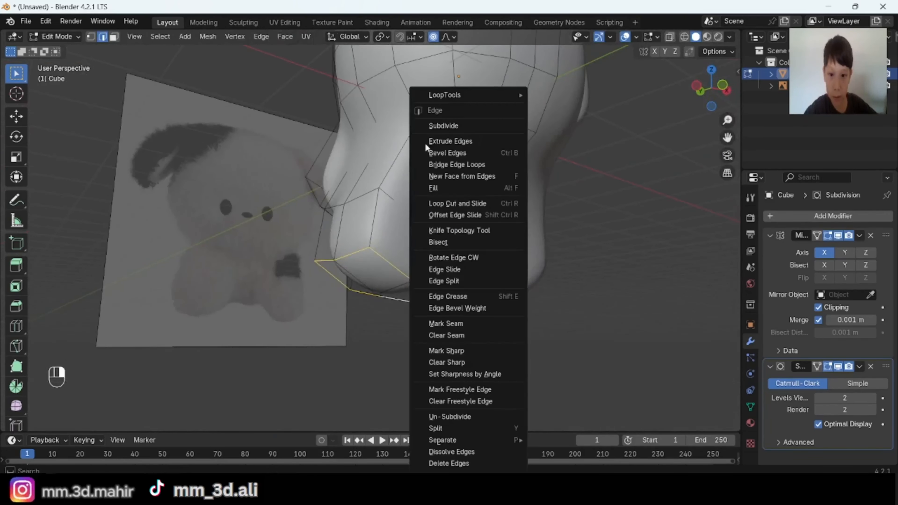
{"action": "left_click", "coordinate": [551, 106]}
{"action": "middle_click_drag", "start_coordinate": [552, 107], "coordinate": [676, 74]}
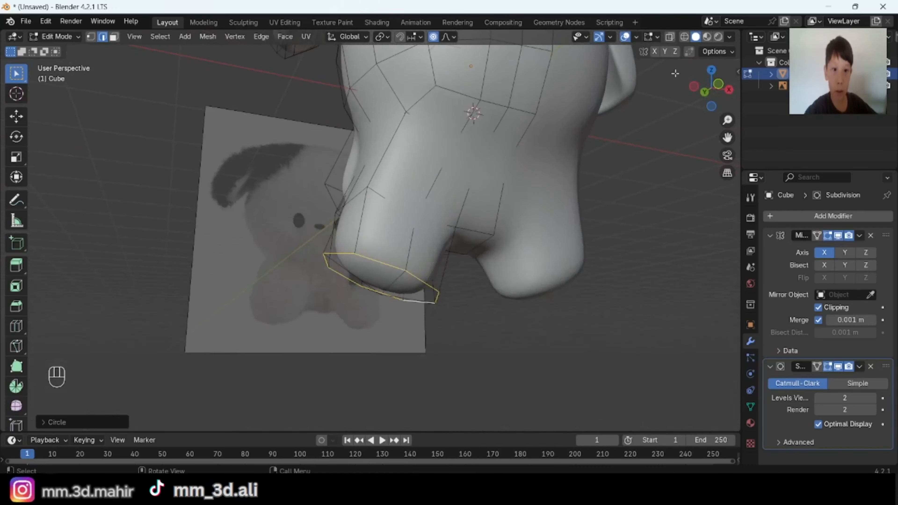
- In front view, scale the foot's edge loop to about 0.76 and move it down toward the reference foot
{"action": "left_click", "coordinate": [722, 82]}
{"action": "key", "text": "alt+z"}
{"action": "key", "text": "alt+z"}
{"action": "key", "text": "s"}
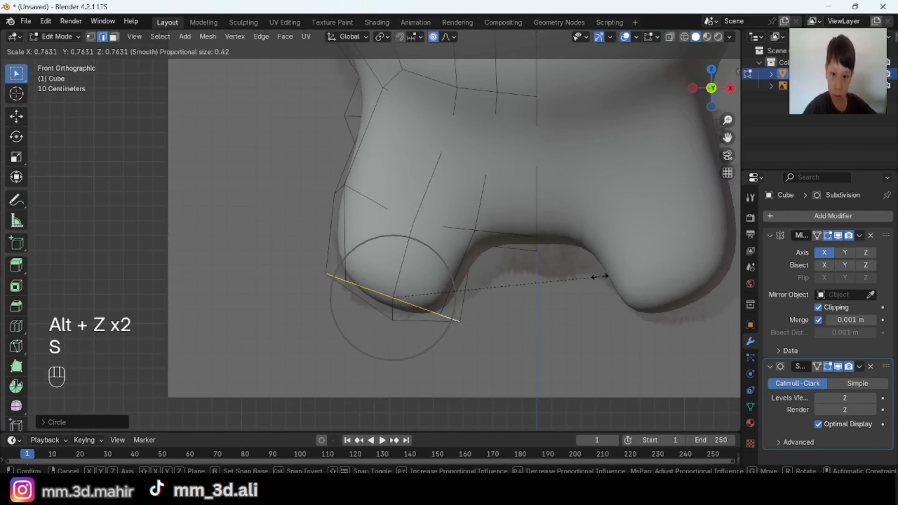
{"action": "scroll", "coordinate": [596, 299], "scroll_direction": "down", "scroll_amount": 2}
{"action": "scroll", "coordinate": [594, 298], "scroll_direction": "up", "scroll_amount": 2}
{"action": "key", "text": "alt+a"}
- Select the edge at the inner top of the leg and move it down to the reference outline without proportional editing
{"action": "key", "text": "alt+z"}
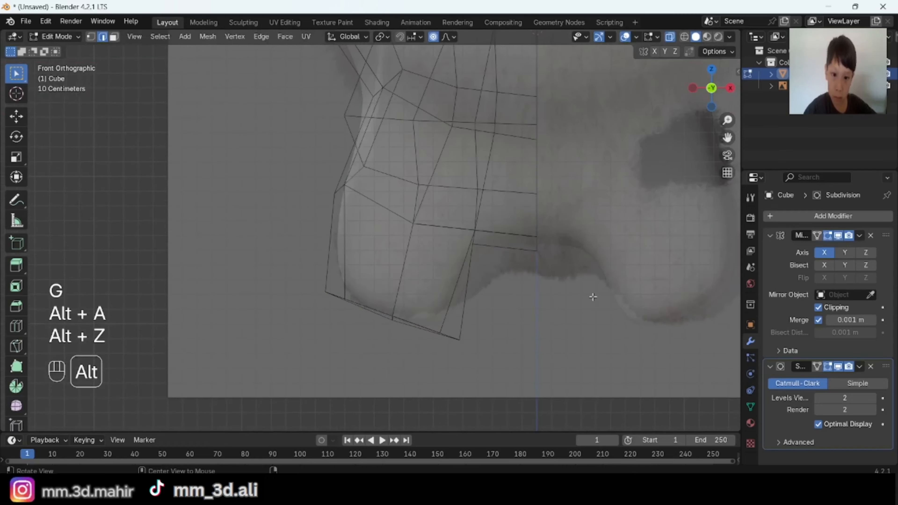
{"action": "key", "text": "alt+z"}
{"action": "key", "text": "2"}
{"action": "middle_click_drag", "start_coordinate": [592, 297], "coordinate": [691, 158]}
{"action": "key", "text": "alt+z"}
{"action": "key", "text": "alt+z"}
{"action": "key", "text": "alt+z"}
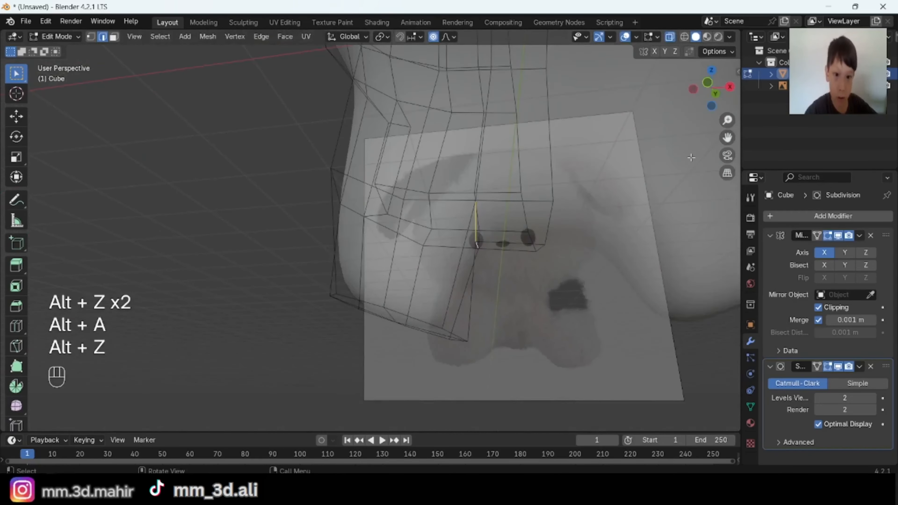
{"action": "left_click", "coordinate": [711, 82]}
{"action": "key", "text": "g"}
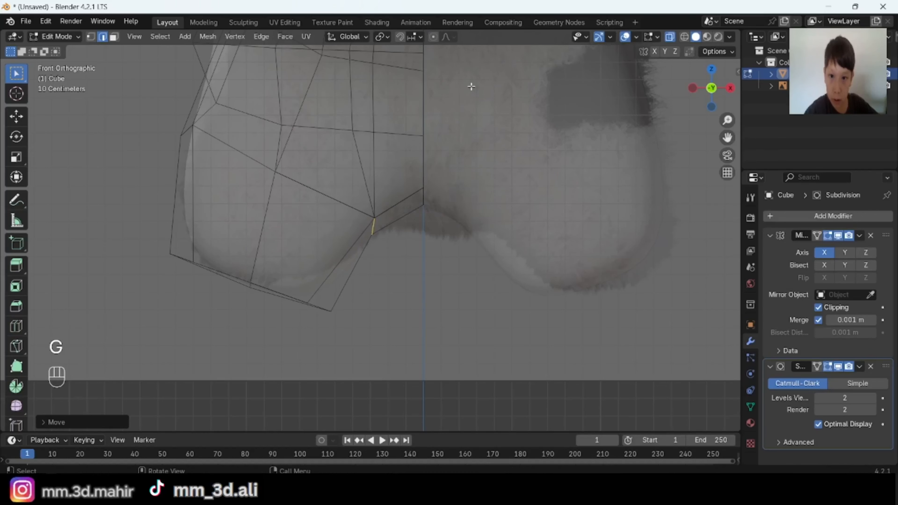
- Select the centre vertices between the legs and move them down along Z by about 0.15 m
{"action": "key", "text": "alt+z"}
{"action": "scroll", "coordinate": [472, 87], "scroll_direction": "down", "scroll_amount": 3}
{"action": "scroll", "coordinate": [421, 202], "scroll_direction": "up", "scroll_amount": 3}
{"action": "key", "text": "alt+z"}
{"action": "key", "text": "alt+a"}
{"action": "key", "text": "1"}
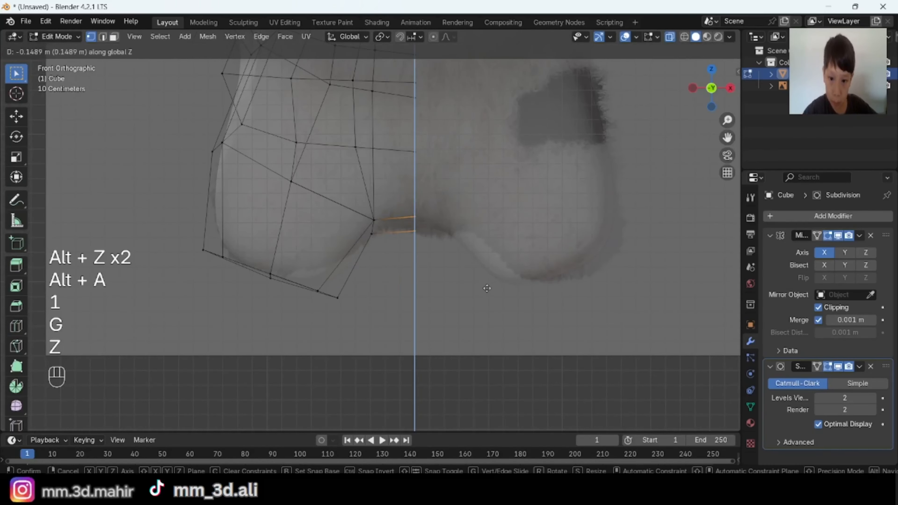
{"action": "key", "text": "alt+a"}
{"action": "key", "text": "alt+z"}
- Select the edge loop around the top of the leg and smooth it with LoopTools Relax
{"action": "key", "text": "Tab"}
{"action": "key", "text": "alt+a"}
{"action": "middle_click_drag", "start_coordinate": [505, 299], "coordinate": [492, 216]}
{"action": "key", "text": "Tab"}
{"action": "key", "text": "Tab"}
{"action": "right_click", "coordinate": [472, 208]}
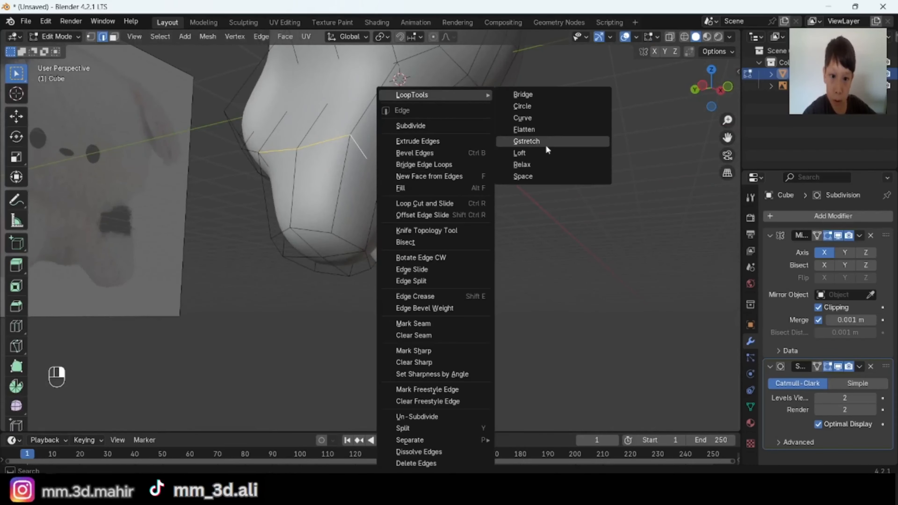
{"action": "left_click", "coordinate": [543, 164]}
{"action": "middle_click_drag", "start_coordinate": [537, 164], "coordinate": [463, 272]}
{"action": "key", "text": "alt+a"}
{"action": "key", "text": "Tab"}
- Compare the body and leg mesh with the reference dog from the front view
{"action": "middle_click_drag", "start_coordinate": [463, 273], "coordinate": [431, 301], "text": "shift"}
{"action": "key", "text": "Tab"}
{"action": "middle_click_drag", "start_coordinate": [431, 301], "coordinate": [427, 186]}
{"action": "key", "text": "2"}
{"action": "key", "text": "alt+z"}
{"action": "key", "text": "alt+z"}
{"action": "middle_click_drag", "start_coordinate": [552, 184], "coordinate": [591, 184], "text": "alt"}
{"action": "key", "text": "alt+z"}
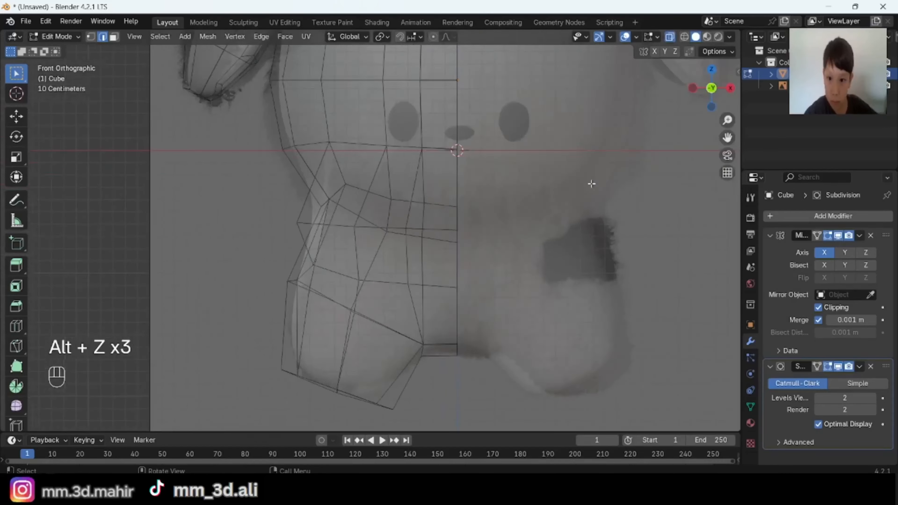
{"action": "key", "text": "alt+z"}
- Select the edge loop where the head meets the body and crease it by about 0.61
{"action": "middle_click_drag", "start_coordinate": [463, 182], "coordinate": [513, 241]}
{"action": "key", "text": "2"}
{"action": "key", "text": "alt+z"}
{"action": "key", "text": "alt+z"}
{"action": "key", "text": "alt+z"}
{"action": "key", "text": "alt+z"}
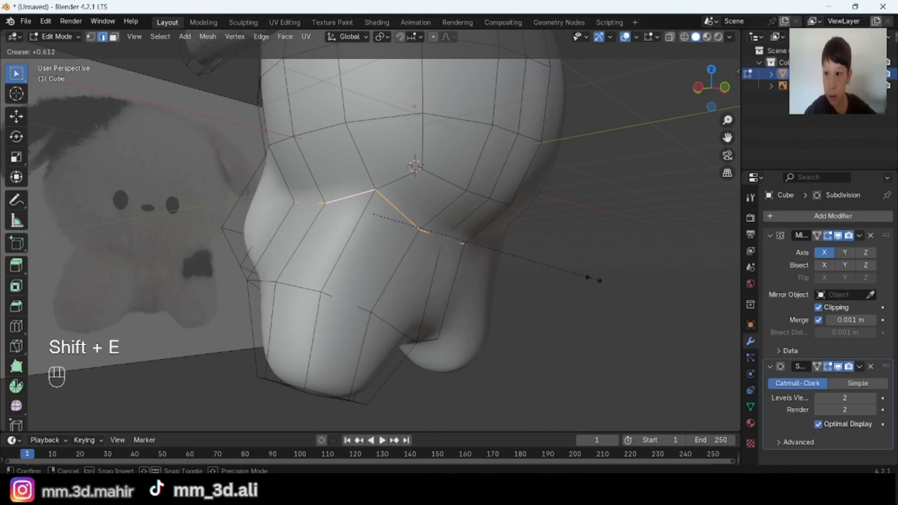
{"action": "scroll", "coordinate": [260, 143], "scroll_direction": "down", "scroll_amount": 5}
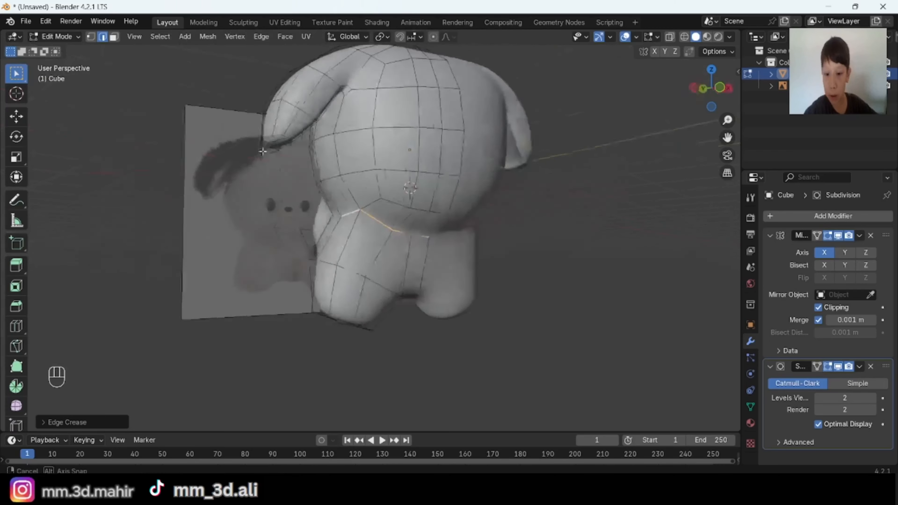
- Select the edge path at the back of the body, lower it along Z by about 0.19 m and pull it backward by about 0.29 m
{"action": "key", "text": "alt+a"}
{"action": "middle_click_drag", "start_coordinate": [260, 144], "coordinate": [372, 204]}
{"action": "key", "text": "Tab"}
{"action": "key", "text": "alt+a"}
{"action": "scroll", "coordinate": [566, 230], "scroll_direction": "up", "scroll_amount": 4}
{"action": "key", "text": "Tab"}
{"action": "key", "text": "alt+a"}
{"action": "key", "text": "3"}
{"action": "scroll", "coordinate": [372, 205], "scroll_direction": "up", "scroll_amount": 1}
{"action": "key", "text": "2"}
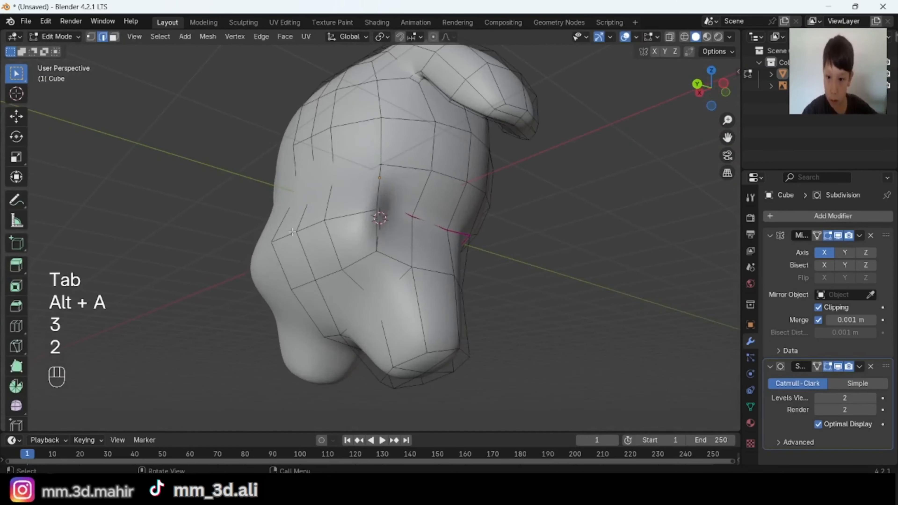
{"action": "left_click", "coordinate": [353, 216], "text": "ctrl"}
{"action": "middle_click_drag", "start_coordinate": [463, 277], "coordinate": [419, 294]}
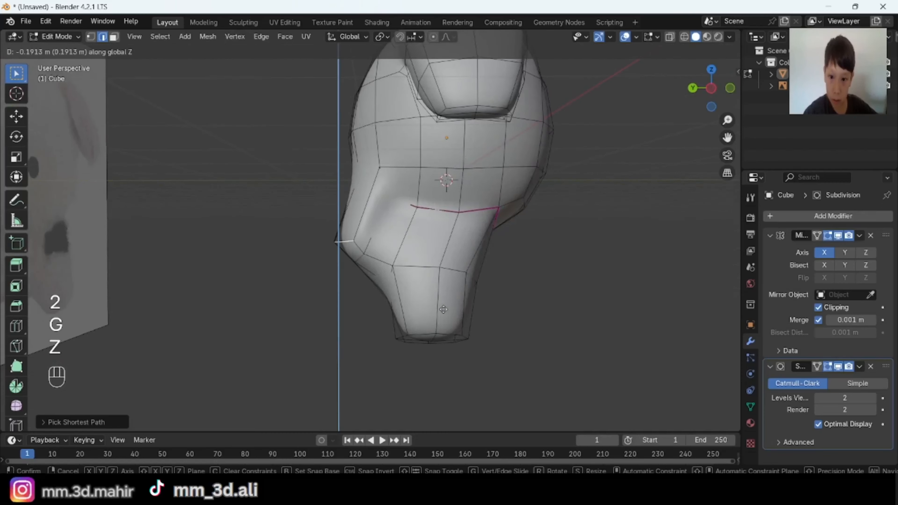
{"action": "left_click", "coordinate": [711, 89]}
{"action": "key", "text": "g"}
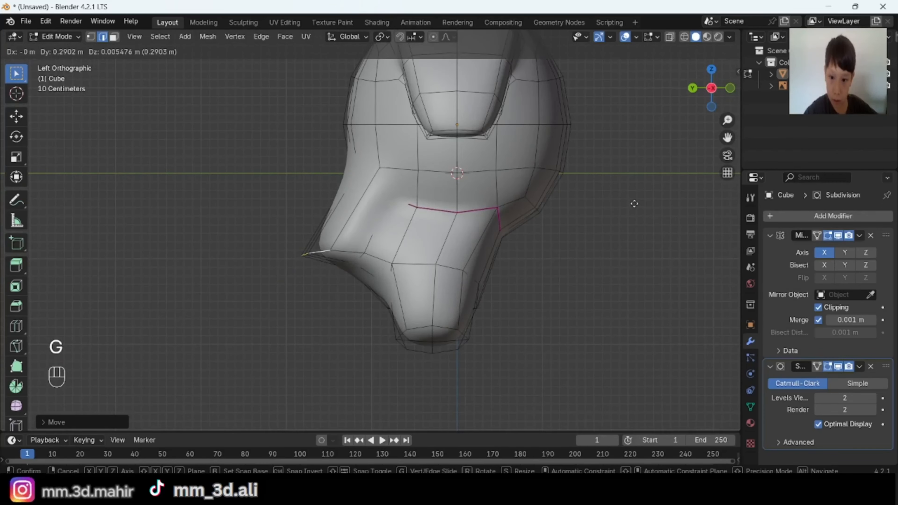
- Select the faces at the back of the body and extrude them about 1.78 m along Y
{"action": "key", "text": "alt+a"}
{"action": "key", "text": "3"}
{"action": "middle_click_drag", "start_coordinate": [446, 202], "coordinate": [394, 254]}
{"action": "left_click", "coordinate": [283, 210]}
{"action": "middle_click_drag", "start_coordinate": [283, 210], "coordinate": [410, 314]}
{"action": "key", "text": "e"}
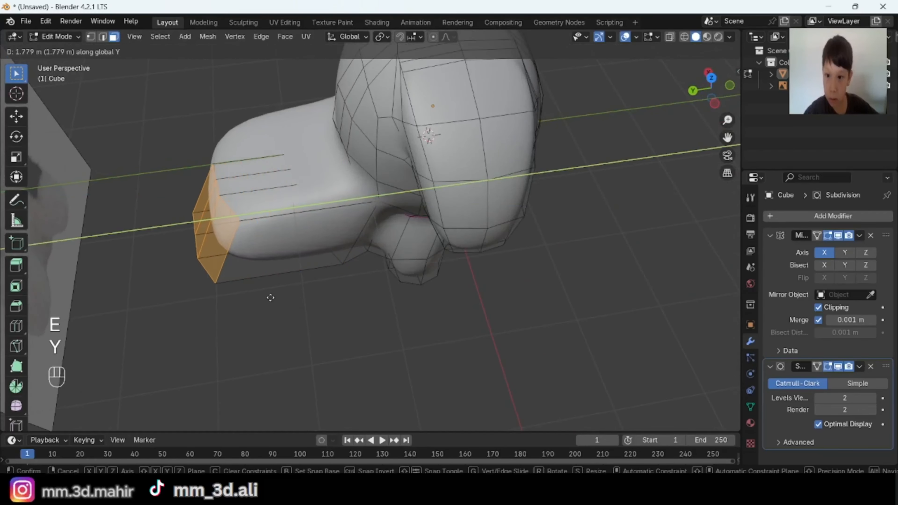
{"action": "left_click", "coordinate": [271, 298]}
- Flatten the end faces of the extruded torso by scaling them to 0 along Y
{"action": "middle_click_drag", "start_coordinate": [270, 298], "coordinate": [267, 233]}
{"action": "key", "text": "z"}
{"action": "key", "text": "alt+z"}
{"action": "mouse_move", "coordinate": [387, 269]}
{"action": "middle_mouse_down"}
{"action": "mouse_move", "coordinate": [495, 240]}
{"action": "mouse_move", "coordinate": [558, 237]}
{"action": "mouse_move", "coordinate": [465, 217]}
{"action": "middle_mouse_up"}
{"action": "key", "text": "alt+z"}
{"action": "left_click", "coordinate": [718, 88]}
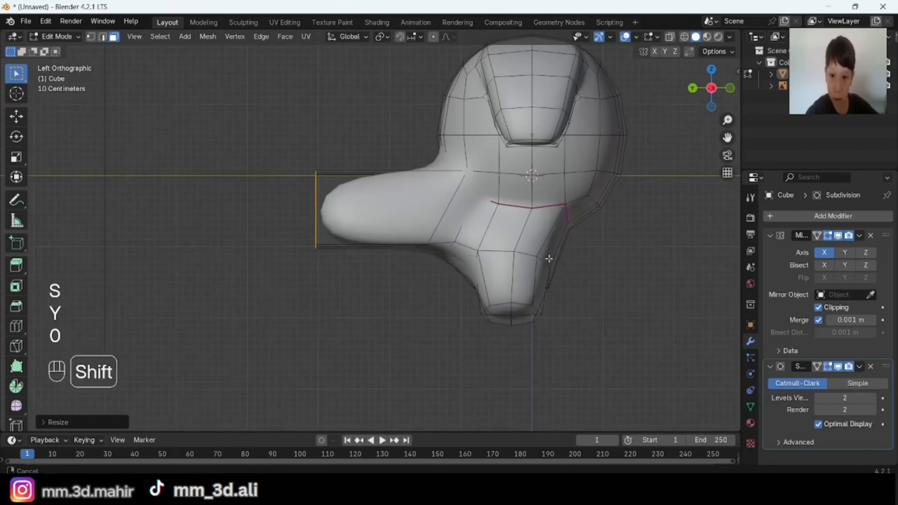
- Select the row of edges along the top of the torso's end and round off its outline
{"action": "middle_click_drag", "start_coordinate": [547, 257], "coordinate": [487, 267]}
{"action": "key", "text": "alt+a"}
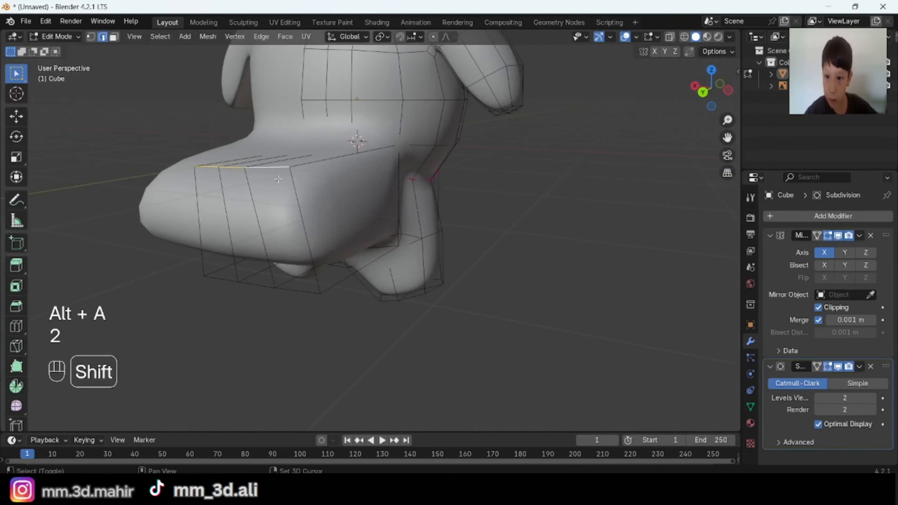
{"action": "right_click", "coordinate": [411, 221]}
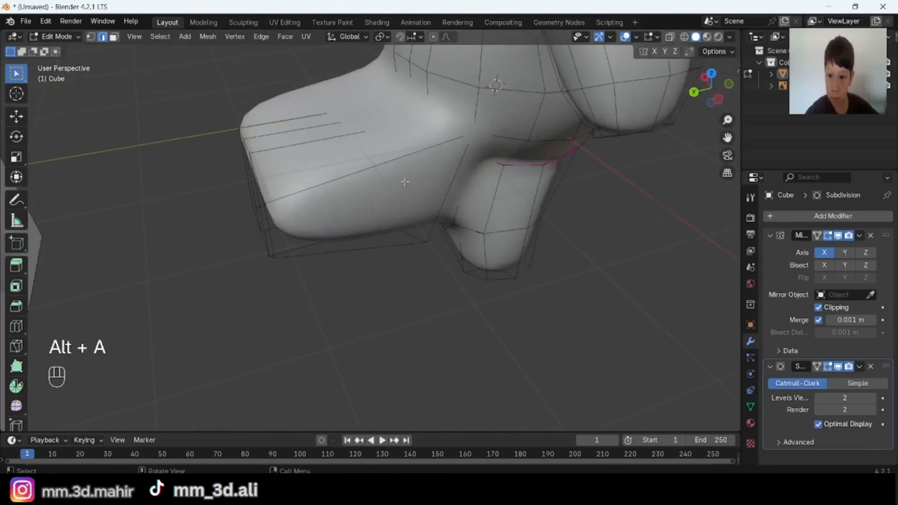
{"action": "key", "text": "Tab"}
{"action": "key", "text": "Tab"}
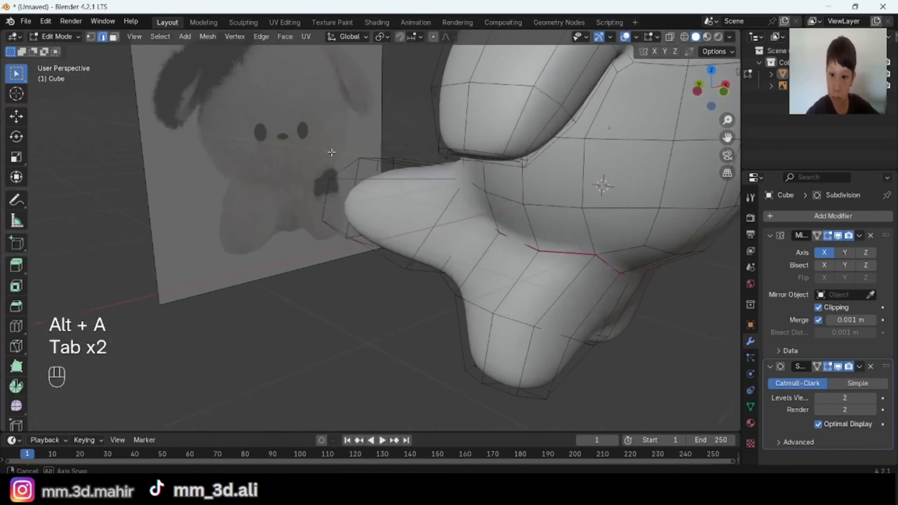
{"action": "middle_click_drag", "start_coordinate": [332, 150], "coordinate": [501, 178]}
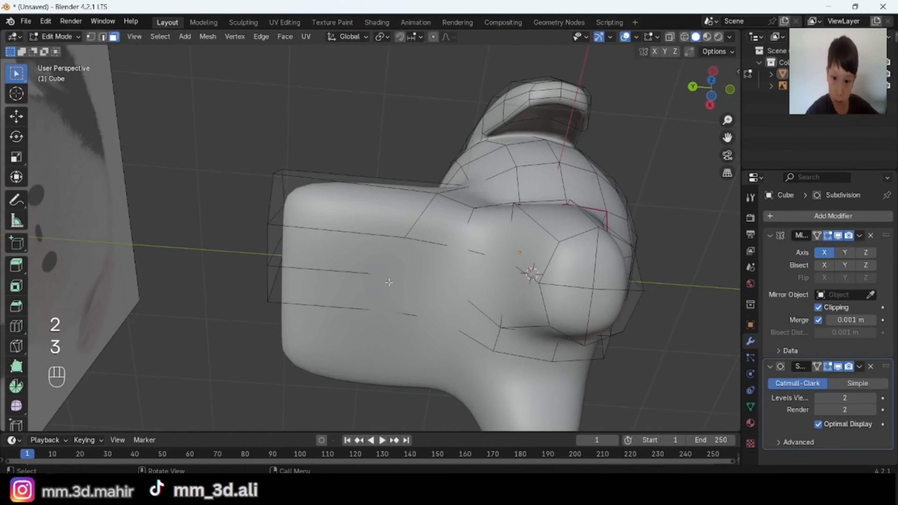
- Select the underside faces of the torso and lower them along Z by about 0.48 m
{"action": "key", "text": "3"}
{"action": "key", "text": "alt+z"}
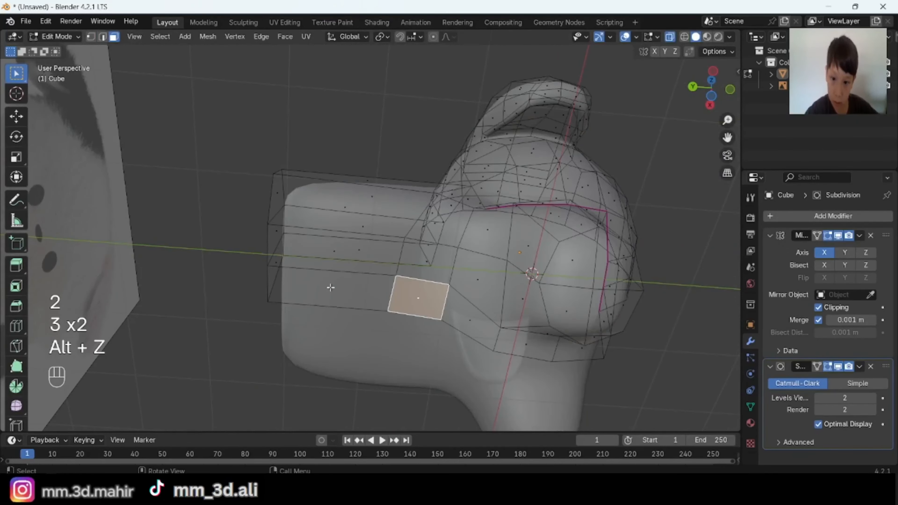
{"action": "key", "text": "alt+z"}
{"action": "scroll", "coordinate": [324, 288], "scroll_direction": "down", "scroll_amount": 1}
{"action": "left_click", "coordinate": [714, 72]}
{"action": "key", "text": "g"}
{"action": "key", "text": "z"}
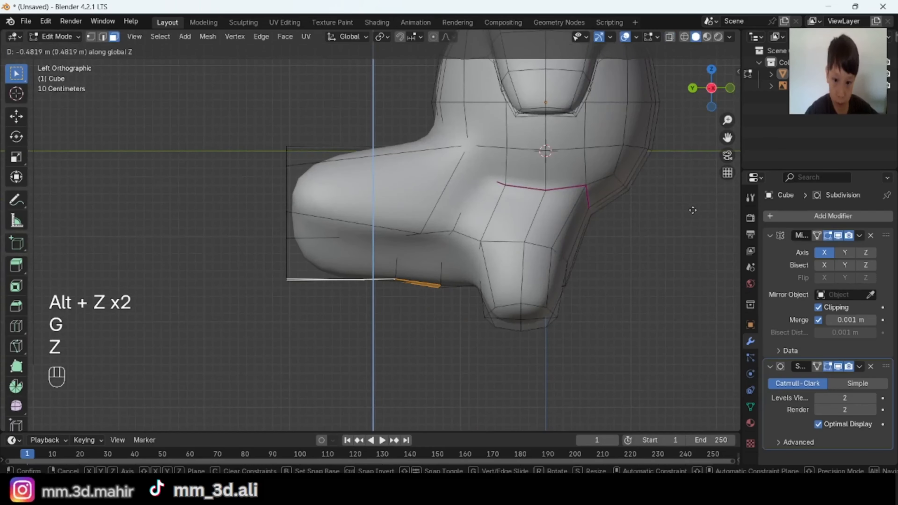
- Flatten the torso's underside faces by scaling them to 0 along Z and adjust their height
{"action": "key", "text": "s"}
{"action": "key", "text": "z"}
{"action": "key", "text": "0"}
{"action": "key", "text": "g"}
{"action": "key", "text": "z"}
{"action": "key", "text": "alt+a"}
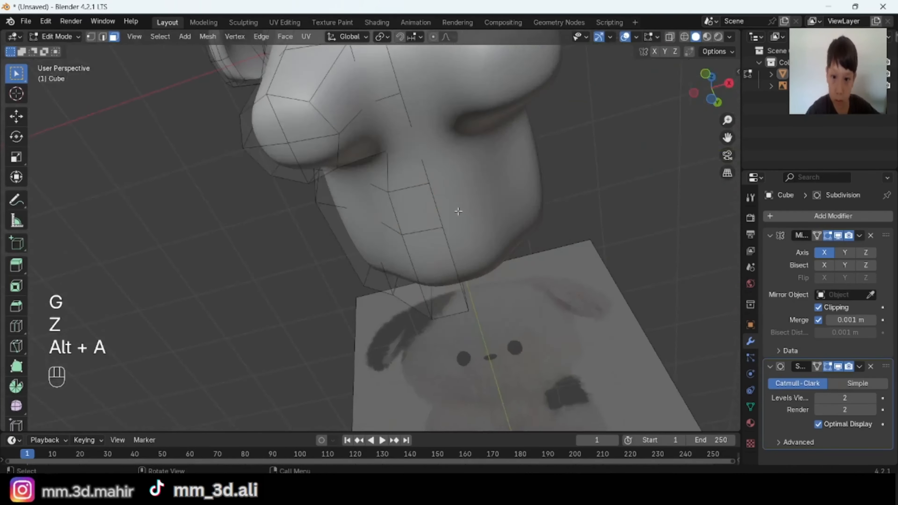
- Select the edges on the torso's underside near the mirror line and adjust their height along Z
{"action": "key", "text": "2"}
{"action": "key", "text": "alt+z"}
{"action": "key", "text": "alt+z"}
{"action": "left_click", "coordinate": [423, 227], "text": "shift"}
{"action": "key", "text": "g"}
{"action": "key", "text": "z"}
{"action": "left_click", "coordinate": [688, 231]}
{"action": "key", "text": "alt+a"}
{"action": "middle_click_drag", "start_coordinate": [688, 231], "coordinate": [493, 285]}
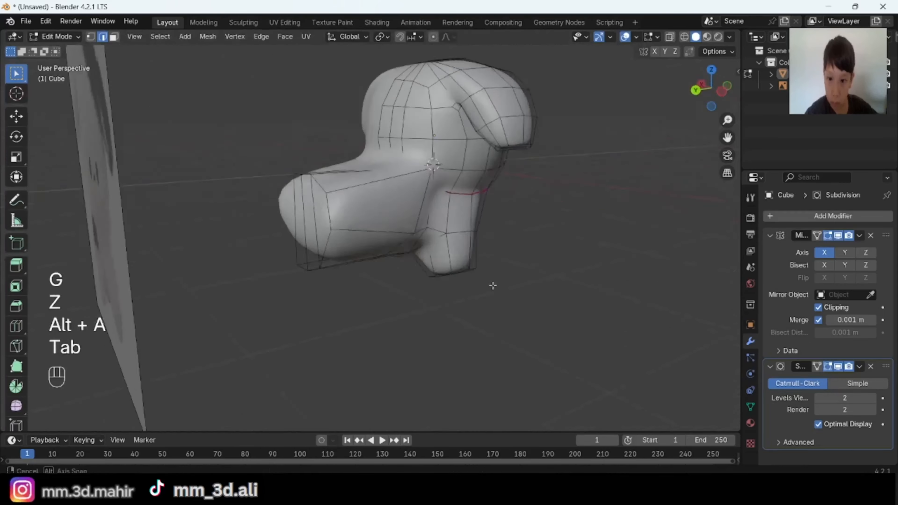
- Add loop cuts around the extruded torso between the hips and its end
{"action": "key", "text": "Tab"}
{"action": "middle_click_drag", "start_coordinate": [374, 299], "coordinate": [361, 312], "text": "shift"}
{"action": "scroll", "coordinate": [360, 312], "scroll_direction": "down", "scroll_amount": 3}
{"action": "key", "text": "Tab"}
{"action": "middle_click_drag", "start_coordinate": [360, 311], "coordinate": [383, 261]}
{"action": "key", "text": "ctrl+r"}
{"action": "left_click", "coordinate": [386, 213]}
{"action": "key", "text": "alt+a"}
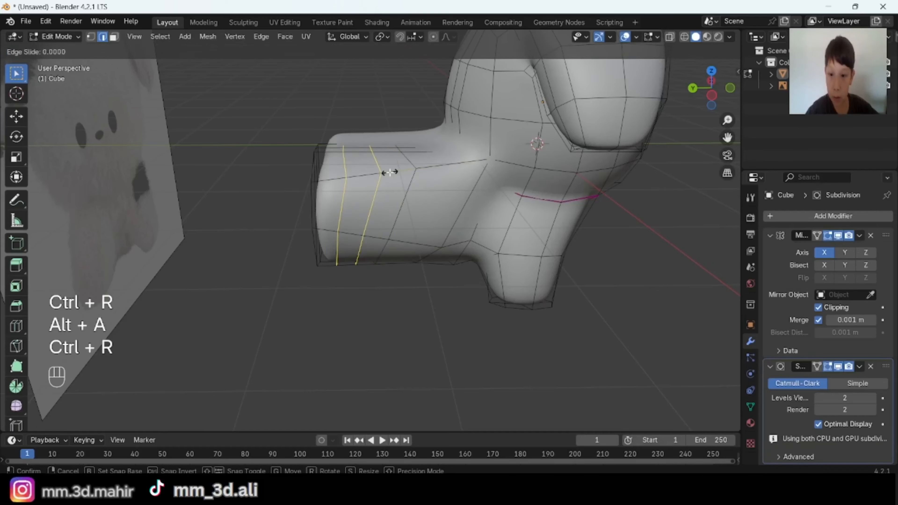
{"action": "left_click", "coordinate": [390, 173]}
{"action": "middle_click_drag", "start_coordinate": [390, 173], "coordinate": [398, 198]}
{"action": "key", "text": "alt+a"}
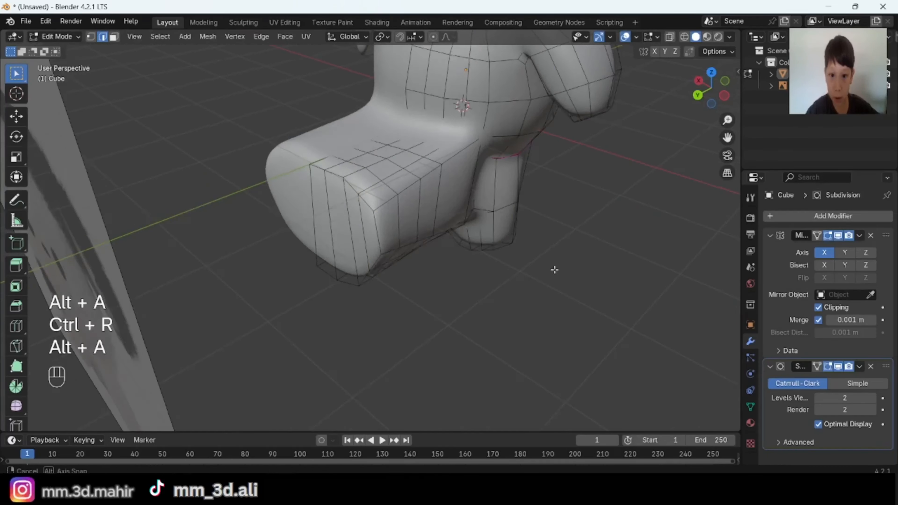
- Select the faces at the bottom of the leg and round them off
{"action": "middle_click_drag", "start_coordinate": [555, 269], "coordinate": [344, 142]}
{"action": "key", "text": "Tab"}
{"action": "key", "text": "Tab"}
{"action": "key", "text": "3"}
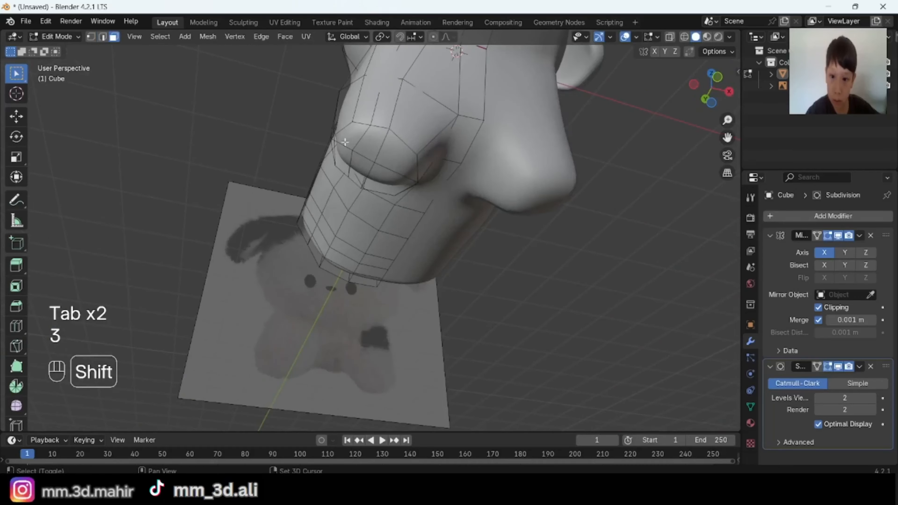
{"action": "left_click_drag", "start_coordinate": [344, 142], "coordinate": [398, 173], "text": "shift"}
{"action": "right_click", "coordinate": [446, 151]}
{"action": "right_click", "coordinate": [407, 177]}
{"action": "left_click", "coordinate": [459, 188]}
{"action": "key", "text": "alt+a"}
{"action": "key", "text": "2"}
{"action": "middle_click_drag", "start_coordinate": [460, 188], "coordinate": [451, 152]}
{"action": "scroll", "coordinate": [511, 197], "scroll_direction": "down", "scroll_amount": 4}
{"action": "key", "text": "a"}
{"action": "right_click", "coordinate": [451, 135]}
{"action": "mouse_move", "coordinate": [442, 95]}
{"action": "left_click", "coordinate": [516, 165]}
{"action": "middle_click_drag", "start_coordinate": [517, 164], "coordinate": [507, 66]}
{"action": "key", "text": "ctrl+z"}
- Select an edge loop on the dog's body and smooth it
{"action": "key", "text": "alt+a"}
{"action": "key", "text": "Tab"}
{"action": "key", "text": "Tab"}
{"action": "key", "text": "Tab"}
{"action": "key", "text": "Tab"}
{"action": "scroll", "coordinate": [472, 196], "scroll_direction": "up", "scroll_amount": 3}
{"action": "key", "text": "2"}
{"action": "right_click", "coordinate": [507, 67]}
{"action": "left_click", "coordinate": [567, 137]}
{"action": "key", "text": "alt+a"}
- Select the whole mesh and even out its surface with Smooth Vertices
{"action": "middle_click_drag", "start_coordinate": [563, 152], "coordinate": [630, 199]}
{"action": "scroll", "coordinate": [545, 136], "scroll_direction": "down", "scroll_amount": 4}
{"action": "key", "text": "Tab"}
{"action": "key", "text": "Tab"}
{"action": "key", "text": "a"}
{"action": "key", "text": "ctrl+v"}
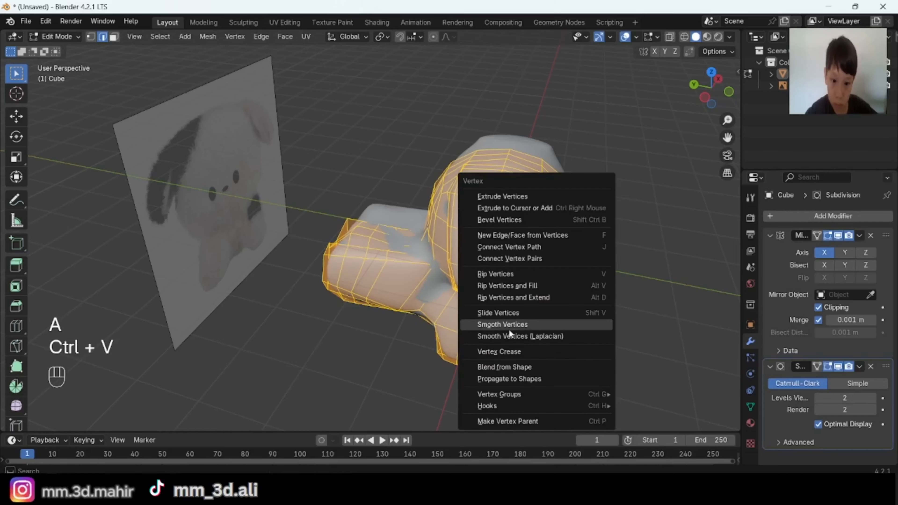
{"action": "left_click", "coordinate": [509, 328]}
{"action": "key", "text": "alt+a"}
{"action": "key", "text": "Tab"}
- Examine the smoothed dog against the reference photo from the front and the side
{"action": "scroll", "coordinate": [507, 269], "scroll_direction": "down", "scroll_amount": 2}
{"action": "middle_click_drag", "start_coordinate": [509, 263], "coordinate": [503, 209]}
{"action": "left_click", "coordinate": [723, 89]}
{"action": "key", "text": "s"}
{"action": "key", "text": "alt+a"}
{"action": "middle_click_drag", "start_coordinate": [693, 184], "coordinate": [608, 208]}
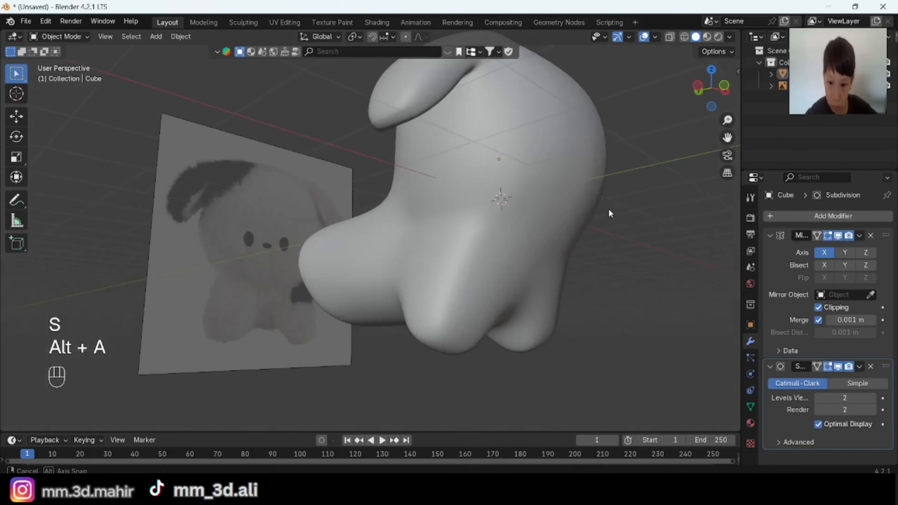
{"action": "key", "text": "Tab"}
{"action": "key", "text": "Tab"}
{"action": "middle_click_drag", "start_coordinate": [461, 269], "coordinate": [464, 321]}
- Turn on proportional editing and overlay the leg mesh on the reference with X-ray in the front view
{"action": "key", "text": "Tab"}
{"action": "key", "text": "2"}
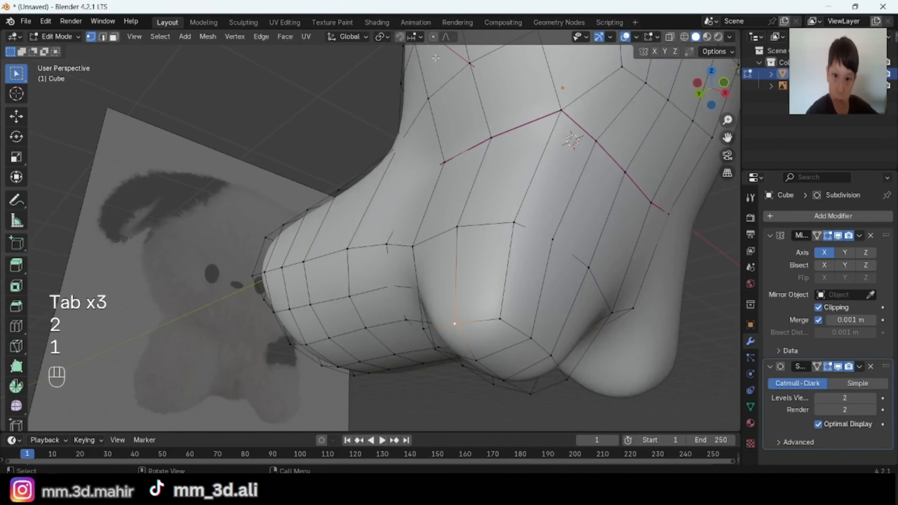
{"action": "left_click", "coordinate": [433, 36]}
{"action": "left_click", "coordinate": [536, 279]}
{"action": "key", "text": "alt+z"}
{"action": "middle_click_drag", "start_coordinate": [537, 317], "coordinate": [586, 217], "text": "shift"}
{"action": "scroll", "coordinate": [586, 218], "scroll_direction": "up", "scroll_amount": 3}
{"action": "key", "text": "alt+a"}
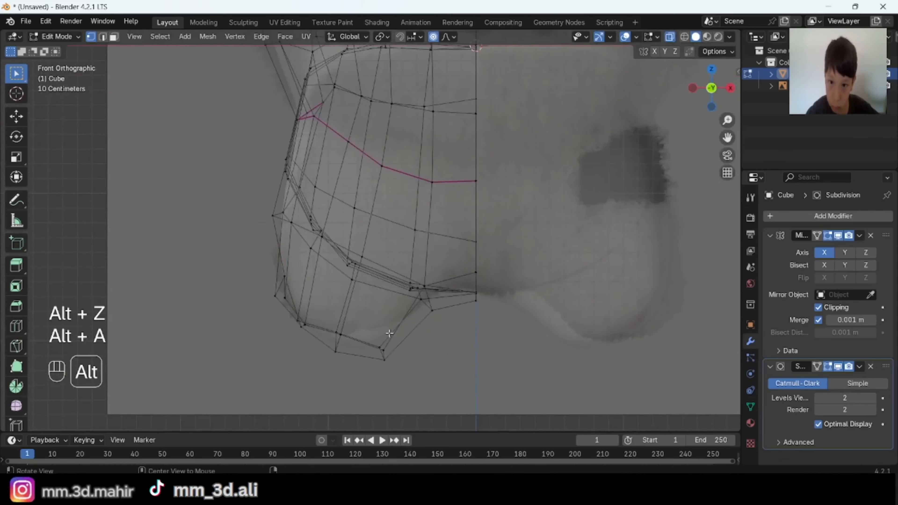
- Undo the last two changes and reposition the leg vertices with proportional editing to follow the reference outline
{"action": "key", "text": "alt+z"}
{"action": "key", "text": "ctrl+z"}
{"action": "key", "text": "ctrl+z"}
{"action": "key", "text": "g"}
{"action": "left_click", "coordinate": [459, 309]}
{"action": "key", "text": "alt+a"}
- Raise the lowest vertices at the inner side of the foot by about 0.2 m with proportional editing to match the reference
{"action": "key", "text": "alt+z"}
{"action": "left_click", "coordinate": [385, 359]}
{"action": "key", "text": "g"}
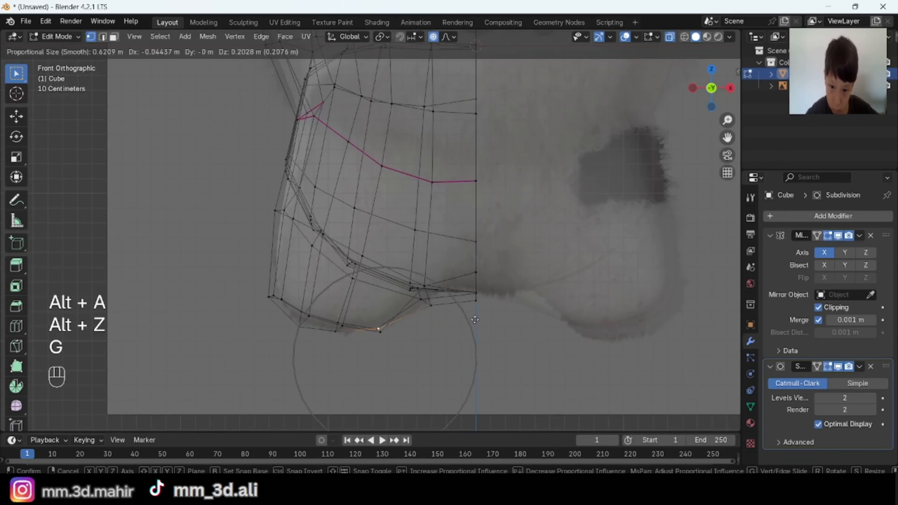
{"action": "left_click", "coordinate": [475, 320]}
{"action": "key", "text": "alt+a"}
{"action": "key", "text": "alt+z"}
- Raise the centre vertices between the legs along Z by about 0.12 m with proportional editing
{"action": "key", "text": "Tab"}
{"action": "key", "text": "alt+a"}
{"action": "middle_click_drag", "start_coordinate": [616, 322], "coordinate": [630, 295]}
{"action": "key", "text": "Tab"}
{"action": "key", "text": "alt+z"}
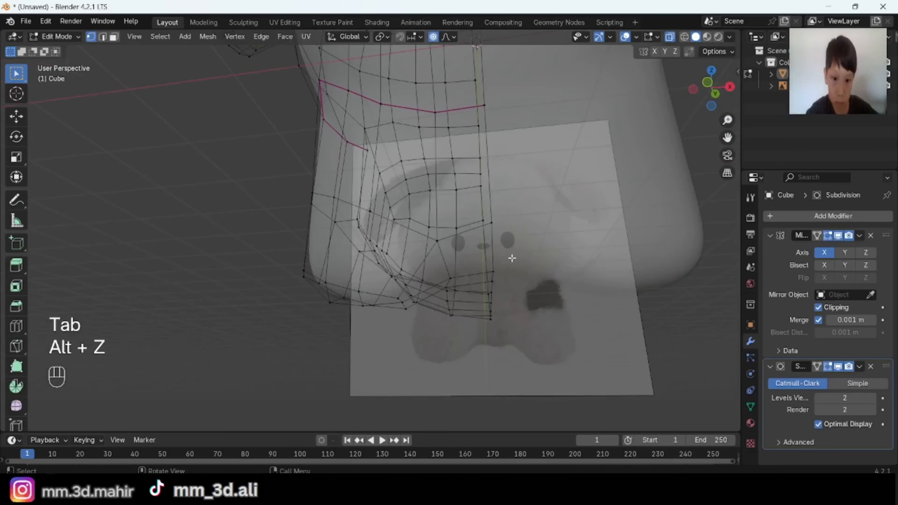
{"action": "key", "text": "alt+z"}
{"action": "middle_click_drag", "start_coordinate": [512, 258], "coordinate": [531, 311], "text": "alt"}
{"action": "key", "text": "alt+z"}
{"action": "key", "text": "h"}
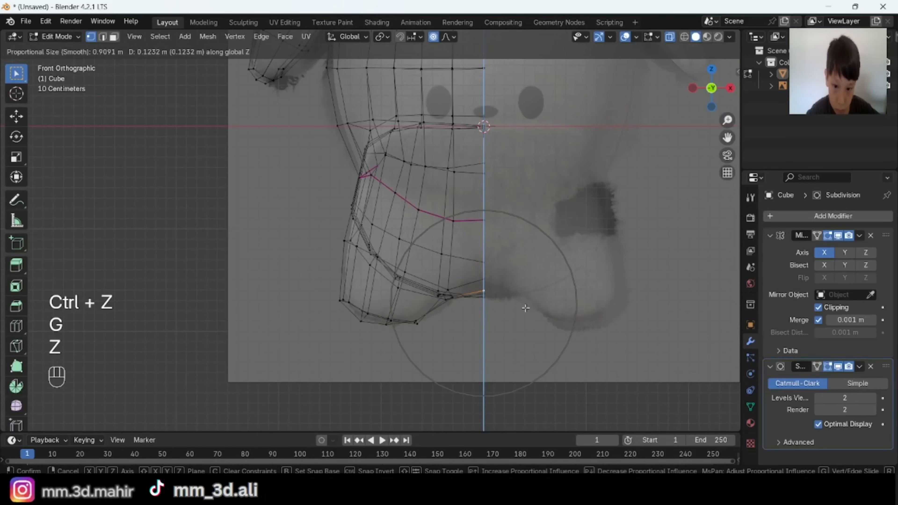
{"action": "left_click", "coordinate": [526, 308]}
{"action": "key", "text": "alt+z"}
{"action": "key", "text": "Tab"}
{"action": "key", "text": "alt+a"}
- Select the faces at the rear side of the torso for a hind leg and reshape them into a circular patch
{"action": "key", "text": "Tab"}
{"action": "key", "text": "alt+a"}
{"action": "key", "text": "3"}
{"action": "key", "text": "3"}
{"action": "middle_click_drag", "start_coordinate": [457, 159], "coordinate": [503, 254]}
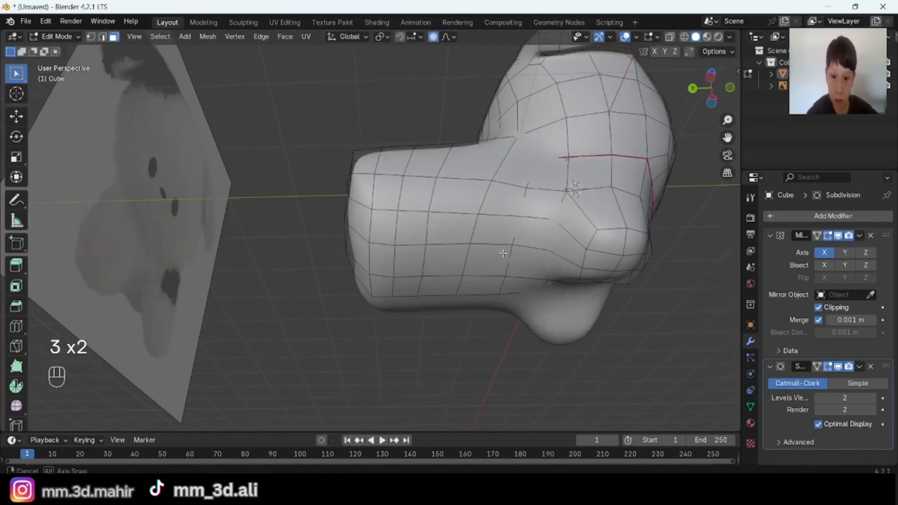
{"action": "mouse_move", "coordinate": [440, 232]}
{"action": "middle_mouse_down", "text": "shift"}
{"action": "mouse_move", "coordinate": [395, 228]}
{"action": "mouse_move", "coordinate": [431, 234]}
{"action": "middle_mouse_up", "text": "shift"}
{"action": "left_click_drag", "start_coordinate": [341, 184], "coordinate": [365, 226]}
{"action": "scroll", "coordinate": [365, 225], "scroll_direction": "down", "scroll_amount": 1}
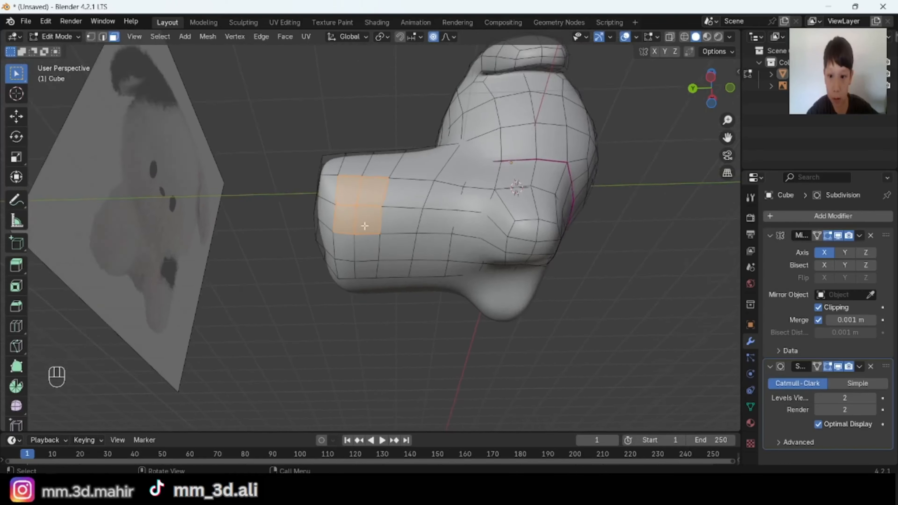
{"action": "middle_click_drag", "start_coordinate": [365, 225], "coordinate": [411, 214]}
{"action": "middle_click_drag", "start_coordinate": [378, 256], "coordinate": [283, 297]}
{"action": "scroll", "coordinate": [368, 212], "scroll_direction": "up", "scroll_amount": 4}
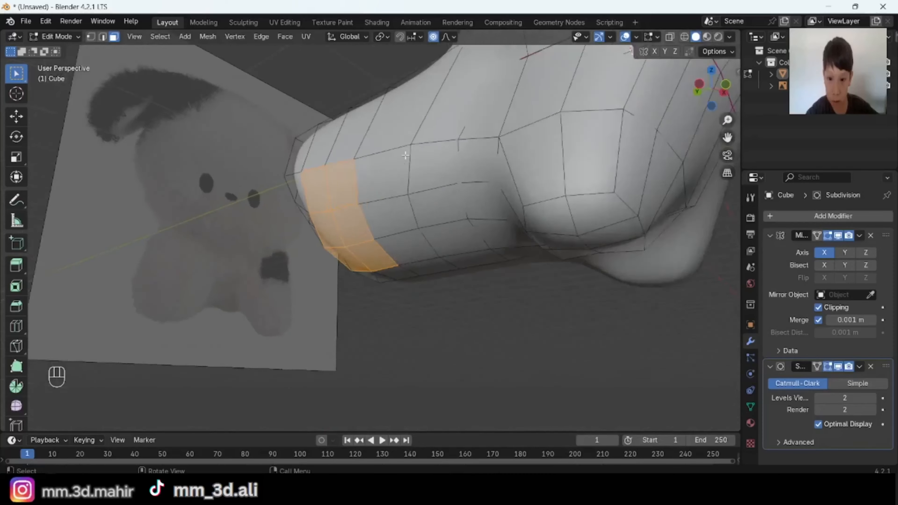
{"action": "right_click", "coordinate": [405, 152]}
{"action": "mouse_move", "coordinate": [424, 157]}
{"action": "left_click", "coordinate": [474, 165]}
- Resize the hind-leg face patch with proportional editing, scaling it overall and separately along Z and Y
{"action": "scroll", "coordinate": [478, 180], "scroll_direction": "down", "scroll_amount": 3}
{"action": "middle_click_drag", "start_coordinate": [478, 179], "coordinate": [608, 184]}
{"action": "key", "text": "s"}
{"action": "left_click", "coordinate": [566, 159]}
{"action": "key", "text": "s"}
{"action": "key", "text": "z"}
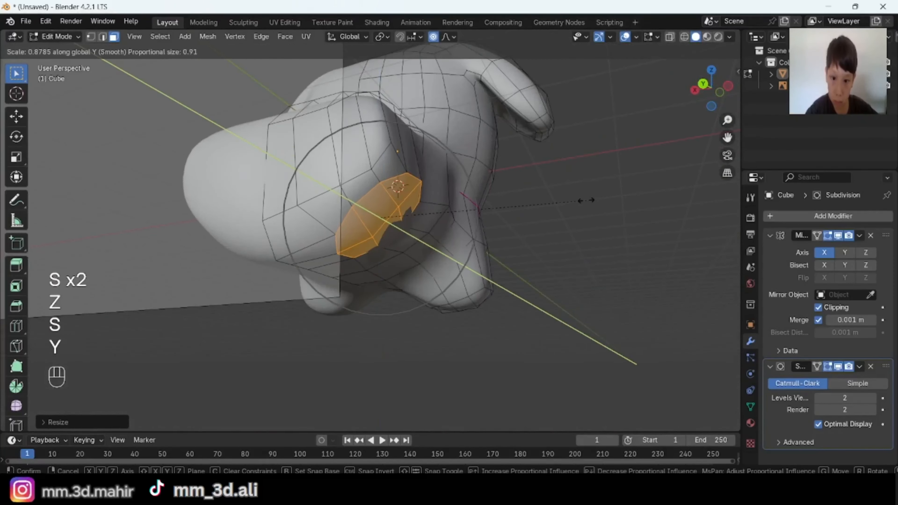
{"action": "middle_click_drag", "start_coordinate": [509, 201], "coordinate": [519, 138]}
- Extrude the patch to form the hind leg, reposition its end and flatten it along Z
{"action": "key", "text": "e"}
{"action": "left_click", "coordinate": [527, 170]}
{"action": "middle_click_drag", "start_coordinate": [527, 170], "coordinate": [580, 170]}
{"action": "scroll", "coordinate": [689, 184], "scroll_direction": "down", "scroll_amount": 4}
{"action": "key", "text": "g"}
{"action": "left_click", "coordinate": [620, 179]}
{"action": "key", "text": "s"}
{"action": "key", "text": "z"}
{"action": "left_click", "coordinate": [534, 278]}
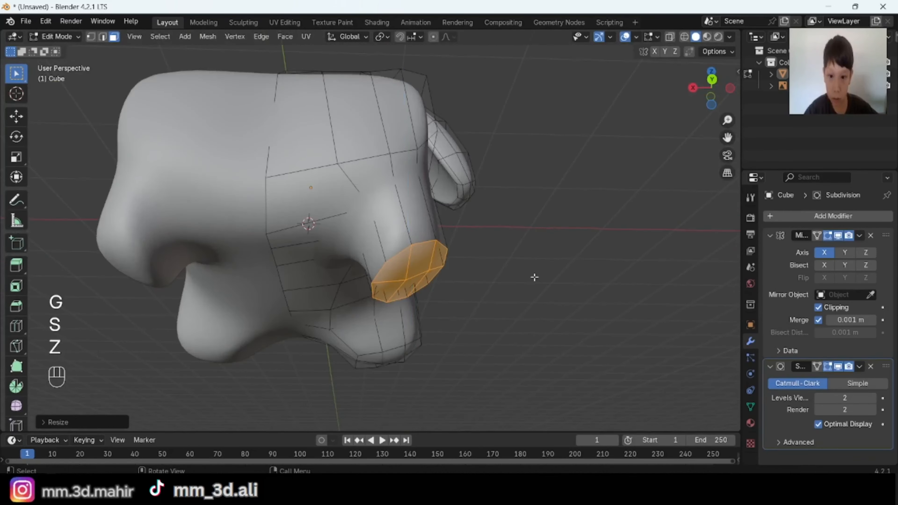
- Reposition the end faces of the hind leg and flatten them along Z again
{"action": "key", "text": "g"}
{"action": "left_click", "coordinate": [530, 283]}
{"action": "middle_click_drag", "start_coordinate": [531, 283], "coordinate": [410, 314]}
{"action": "left_click", "coordinate": [489, 306]}
{"action": "key", "text": "s"}
{"action": "key", "text": "z"}
{"action": "left_click", "coordinate": [633, 330]}
{"action": "middle_click_drag", "start_coordinate": [403, 279], "coordinate": [330, 224]}
{"action": "right_click", "coordinate": [468, 232]}
- Move the edge at the tip of the hind foot by about 0.12 m to reshape the foot
{"action": "key", "text": "alt+a"}
{"action": "key", "text": "Tab"}
{"action": "key", "text": "Tab"}
{"action": "key", "text": "1"}
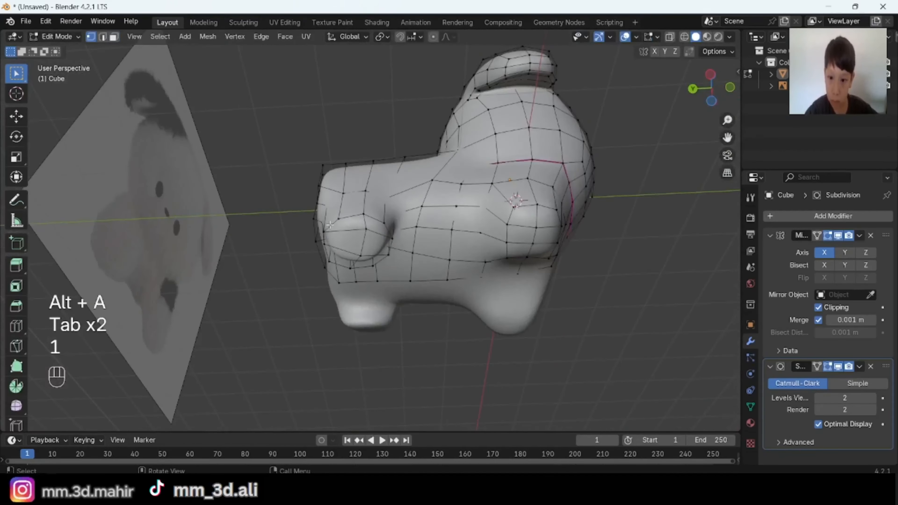
{"action": "key", "text": "alt+a"}
{"action": "middle_click_drag", "start_coordinate": [448, 232], "coordinate": [390, 264]}
{"action": "middle_click_drag", "start_coordinate": [311, 294], "coordinate": [339, 226]}
{"action": "key", "text": "g"}
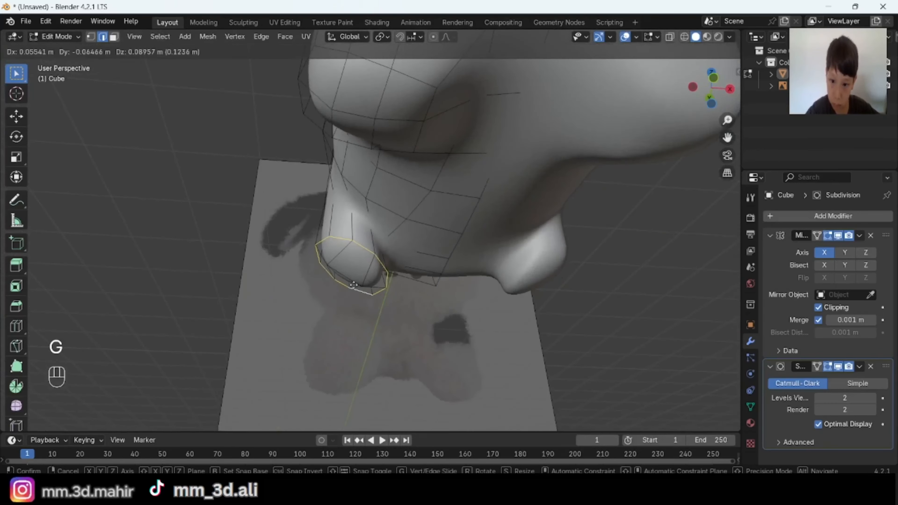
{"action": "left_click", "coordinate": [367, 255]}
{"action": "middle_click_drag", "start_coordinate": [368, 255], "coordinate": [541, 307]}
- Reposition a selected part of the hind-leg mesh to refine the leg's outline
{"action": "key", "text": "alt+a"}
{"action": "key", "text": "Tab"}
{"action": "key", "text": "Tab"}
{"action": "key", "text": "1"}
{"action": "key", "text": "3"}
{"action": "left_click", "coordinate": [415, 255]}
{"action": "key", "text": "g"}
{"action": "left_click", "coordinate": [587, 272]}
{"action": "middle_click_drag", "start_coordinate": [586, 272], "coordinate": [563, 262]}
- Adjust the mesh around the rear of the torso to smooth its transition into the hind leg
{"action": "left_click", "coordinate": [353, 230]}
{"action": "key", "text": "g"}
{"action": "left_click", "coordinate": [413, 213]}
{"action": "key", "text": "alt+a"}
{"action": "key", "text": "Tab"}
{"action": "key", "text": "Tab"}
{"action": "key", "text": "1"}
{"action": "key", "text": "2"}
{"action": "key", "text": "1"}
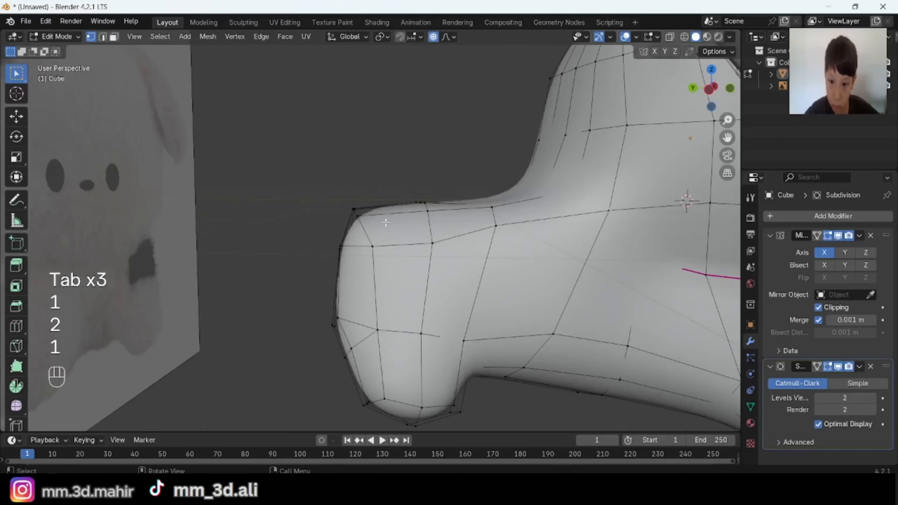
{"action": "left_click", "coordinate": [418, 228]}
- Select the two upper faces beside the centre line of the rump and extrude them backwards as a tail stub
{"action": "key", "text": "alt+a"}
{"action": "key", "text": "Tab"}
{"action": "key", "text": "Tab"}
{"action": "key", "text": "3"}
{"action": "left_click", "coordinate": [299, 225]}
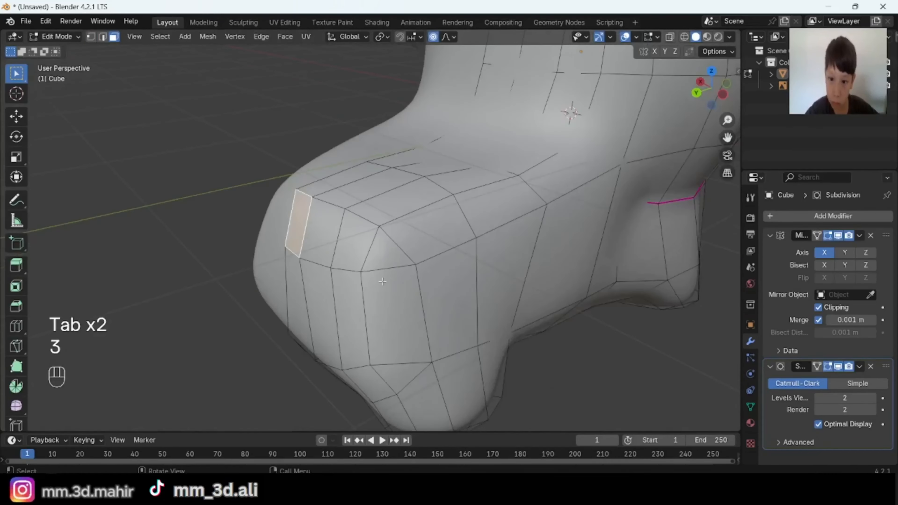
{"action": "left_click", "coordinate": [311, 232], "text": "shift"}
{"action": "middle_click_drag", "start_coordinate": [311, 231], "coordinate": [425, 253]}
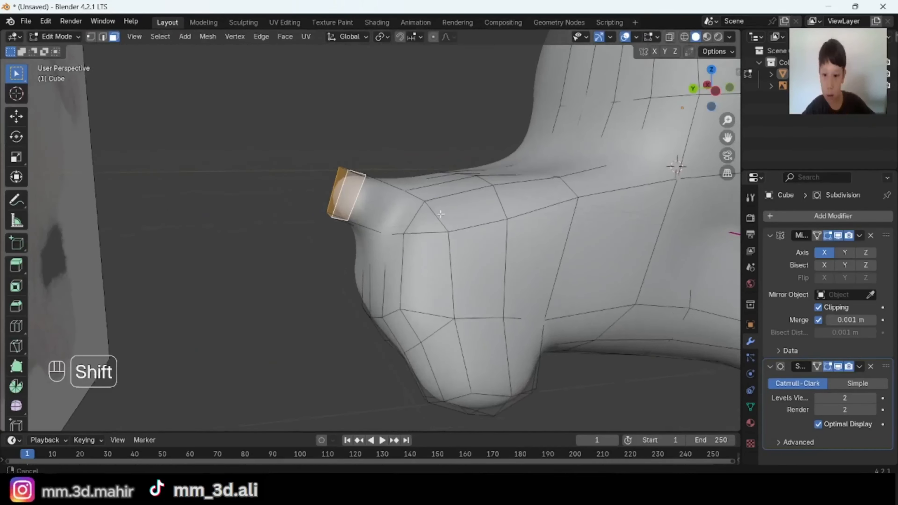
{"action": "middle_click_drag", "start_coordinate": [420, 278], "coordinate": [456, 267]}
{"action": "scroll", "coordinate": [373, 235], "scroll_direction": "up", "scroll_amount": 2}
- Move the side of the tail stub along X to adjust its width
{"action": "key", "text": "alt+a"}
{"action": "middle_click_drag", "start_coordinate": [364, 224], "coordinate": [288, 268]}
{"action": "middle_click_drag", "start_coordinate": [393, 238], "coordinate": [430, 303]}
{"action": "scroll", "coordinate": [435, 301], "scroll_direction": "up", "scroll_amount": 1}
{"action": "middle_click_drag", "start_coordinate": [585, 273], "coordinate": [654, 245]}
{"action": "key", "text": "g"}
{"action": "key", "text": "x"}
{"action": "key", "text": "alt+a"}
{"action": "key", "text": "3"}
{"action": "middle_click_drag", "start_coordinate": [311, 286], "coordinate": [358, 281]}
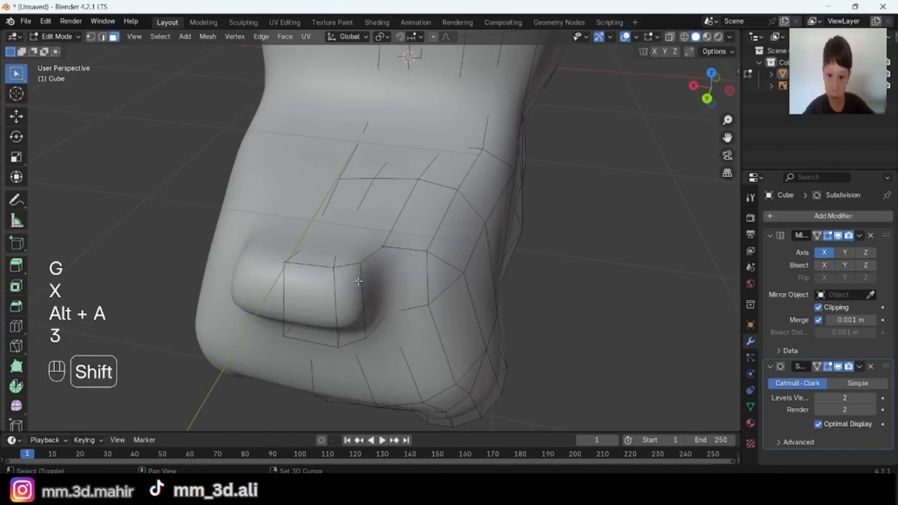
- Shift the selected part of the tail along X to refine its base
{"action": "middle_click_drag", "start_coordinate": [580, 234], "coordinate": [531, 142]}
{"action": "middle_click_drag", "start_coordinate": [601, 226], "coordinate": [527, 200]}
{"action": "key", "text": "g"}
{"action": "key", "text": "x"}
{"action": "left_click", "coordinate": [567, 261]}
{"action": "scroll", "coordinate": [618, 265], "scroll_direction": "down", "scroll_amount": 1}
- Extrude the tail's end faces by about 0.35 m in the left side view and reposition the new tip
{"action": "key", "text": "g"}
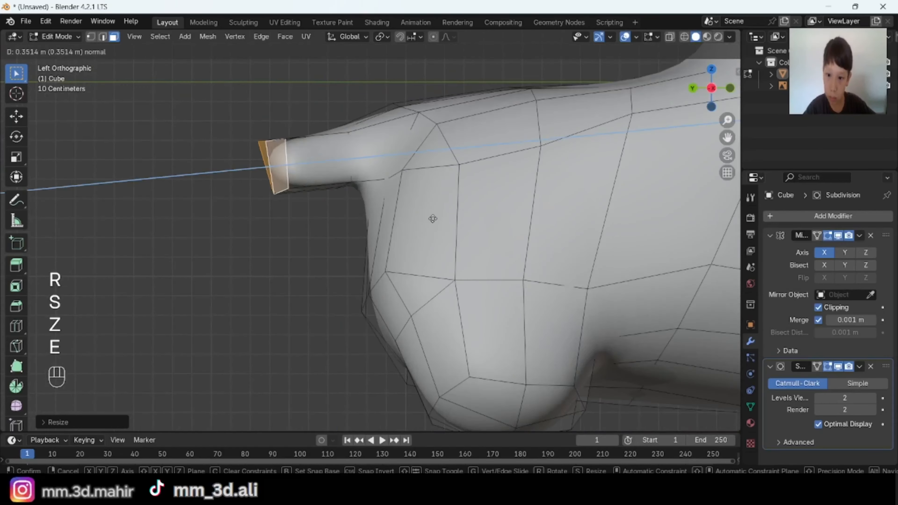
{"action": "left_click", "coordinate": [546, 127]}
{"action": "key", "text": "g"}
{"action": "left_click", "coordinate": [541, 149]}
{"action": "middle_click_drag", "start_coordinate": [530, 219], "coordinate": [541, 326]}
{"action": "scroll", "coordinate": [541, 326], "scroll_direction": "down", "scroll_amount": 4}
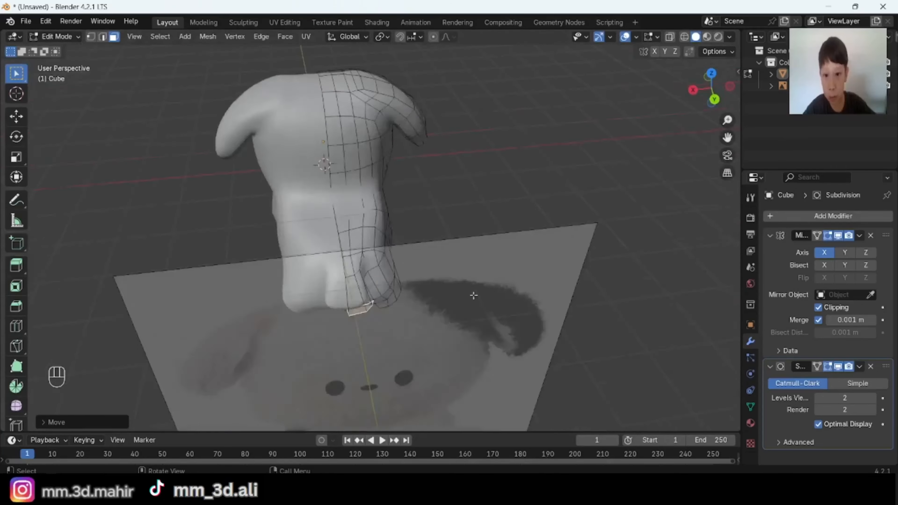
- Move the vertex at the tail's tip along X
{"action": "middle_click_drag", "start_coordinate": [473, 294], "coordinate": [347, 253]}
{"action": "scroll", "coordinate": [530, 177], "scroll_direction": "up", "scroll_amount": 3}
{"action": "middle_click_drag", "start_coordinate": [516, 212], "coordinate": [392, 226], "text": "shift"}
{"action": "middle_click_drag", "start_coordinate": [392, 226], "coordinate": [424, 216]}
{"action": "middle_click_drag", "start_coordinate": [424, 216], "coordinate": [417, 170], "text": "shift"}
{"action": "middle_click_drag", "start_coordinate": [418, 169], "coordinate": [483, 228]}
{"action": "key", "text": "alt+a"}
{"action": "key", "text": "3"}
{"action": "key", "text": "alt+a"}
{"action": "key", "text": "1"}
{"action": "left_click", "coordinate": [368, 180]}
{"action": "key", "text": "g"}
{"action": "key", "text": "x"}
{"action": "left_click", "coordinate": [413, 208]}
- Move the lower edge of the tail's tip along Z
{"action": "key", "text": "alt+a"}
{"action": "key", "text": "2"}
{"action": "key", "text": "alt+a"}
{"action": "key", "text": "1"}
{"action": "left_click", "coordinate": [451, 287]}
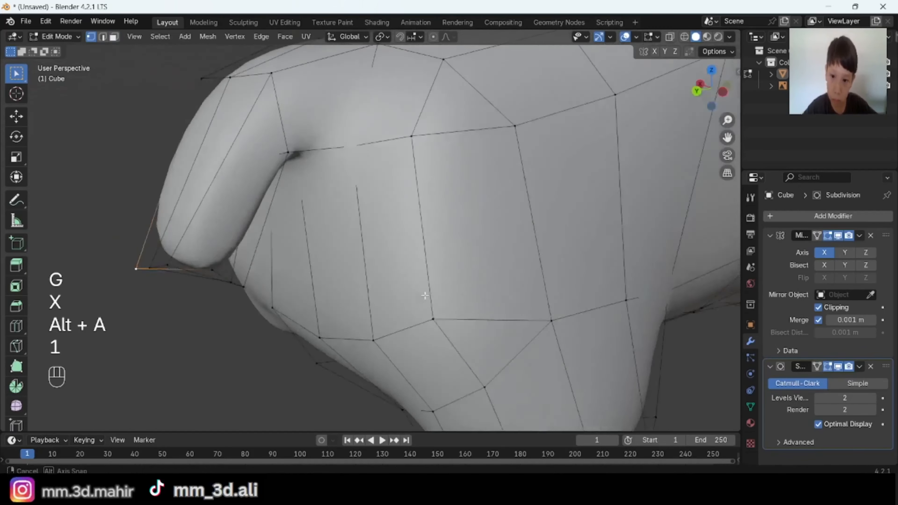
{"action": "middle_click_drag", "start_coordinate": [425, 297], "coordinate": [580, 315]}
{"action": "key", "text": "alt+a"}
{"action": "key", "text": "2"}
{"action": "left_click", "coordinate": [355, 186]}
{"action": "middle_click_drag", "start_coordinate": [355, 186], "coordinate": [428, 247]}
{"action": "key", "text": "g"}
{"action": "key", "text": "z"}
{"action": "left_click", "coordinate": [351, 263]}
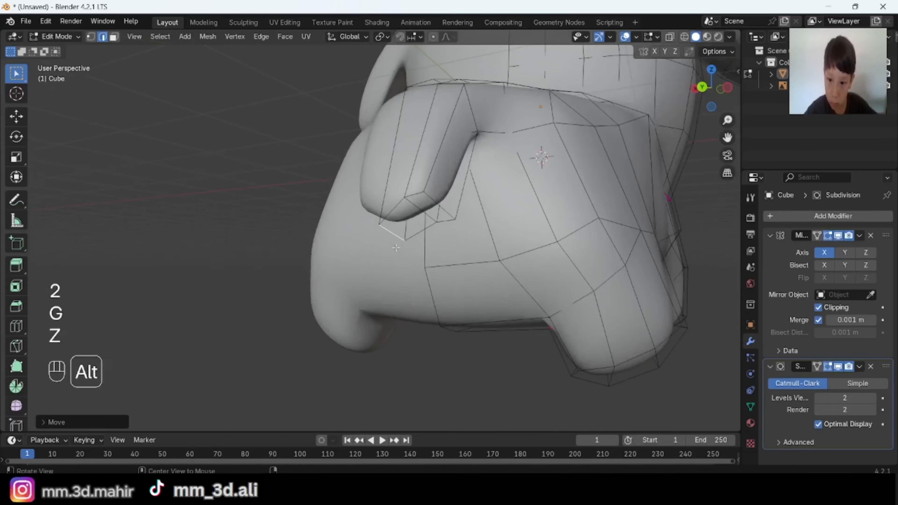
- Move further parts of the tail's end along Z and reposition its vertices to round the tip
{"action": "key", "text": "alt+a"}
{"action": "key", "text": "g"}
{"action": "key", "text": "z"}
{"action": "left_click", "coordinate": [483, 275]}
{"action": "key", "text": "g"}
{"action": "key", "text": "alt+a"}
{"action": "key", "text": "Tab"}
{"action": "key", "text": "Tab"}
{"action": "key", "text": "1"}
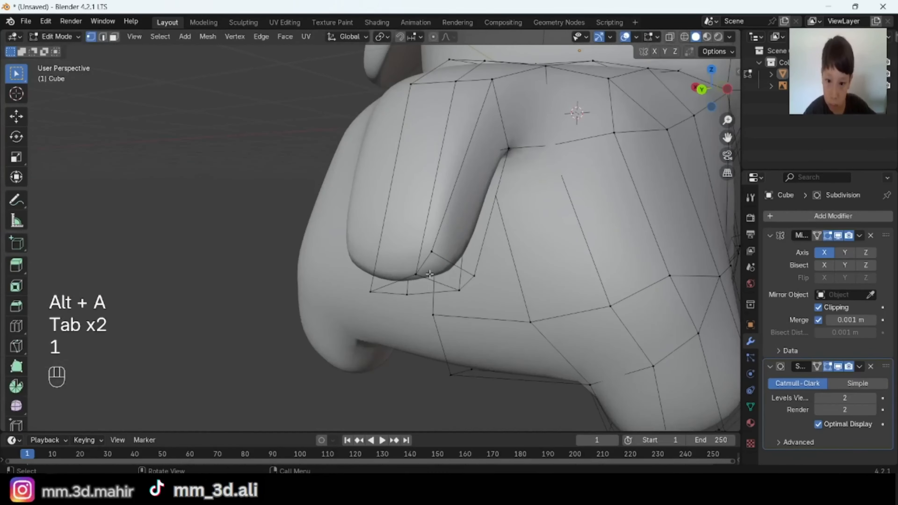
{"action": "key", "text": "g"}
{"action": "key", "text": "alt+a"}
{"action": "key", "text": "alt+z"}
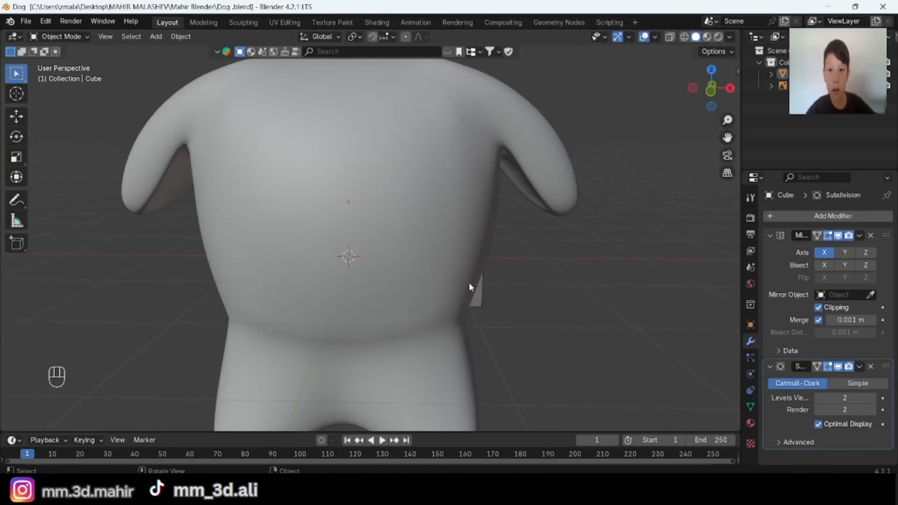
- Examine the smoothed dog body in Object Mode from the front and the side
{"action": "middle_click_drag", "start_coordinate": [468, 282], "coordinate": [410, 274]}
{"action": "middle_click_drag", "start_coordinate": [410, 274], "coordinate": [496, 289], "text": "shift"}
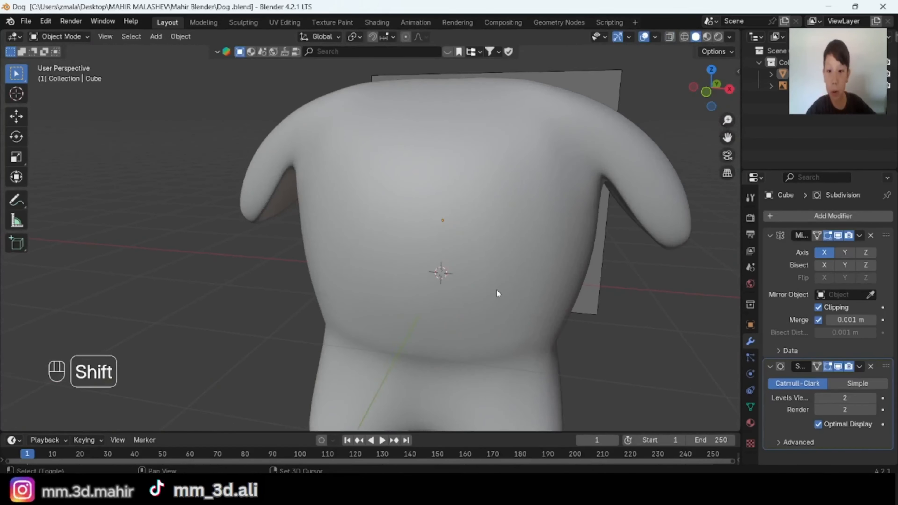
{"action": "scroll", "coordinate": [462, 244], "scroll_direction": "down", "scroll_amount": 3}
{"action": "middle_click_drag", "start_coordinate": [462, 244], "coordinate": [429, 248]}
{"action": "scroll", "coordinate": [441, 241], "scroll_direction": "up", "scroll_amount": 1}
{"action": "middle_click_drag", "start_coordinate": [460, 260], "coordinate": [414, 262], "text": "shift"}
{"action": "left_click_drag", "start_coordinate": [414, 262], "coordinate": [409, 262], "text": "shift"}
{"action": "middle_click_drag", "start_coordinate": [510, 208], "coordinate": [520, 232]}
{"action": "scroll", "coordinate": [490, 202], "scroll_direction": "up", "scroll_amount": 1}
{"action": "scroll", "coordinate": [296, 214], "scroll_direction": "up", "scroll_amount": 1}
{"action": "scroll", "coordinate": [430, 266], "scroll_direction": "down", "scroll_amount": 2}
{"action": "scroll", "coordinate": [548, 244], "scroll_direction": "down", "scroll_amount": 2}
{"action": "scroll", "coordinate": [459, 212], "scroll_direction": "up", "scroll_amount": 2}
- Add a UV sphere for an eye, position it in front of the dog's face and scale it along Y
{"action": "left_click", "coordinate": [156, 36]}
{"action": "mouse_move", "coordinate": [174, 50]}
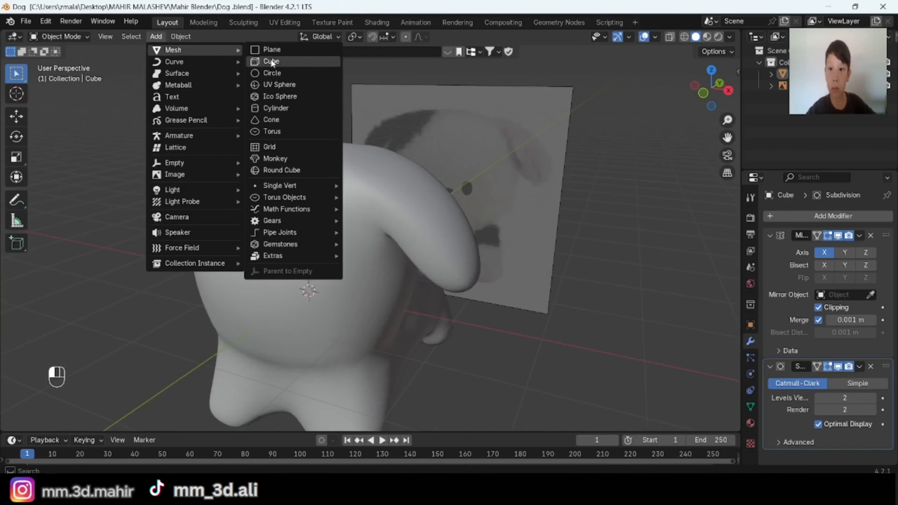
{"action": "left_click", "coordinate": [284, 88]}
{"action": "left_click", "coordinate": [716, 95]}
{"action": "key", "text": "g"}
{"action": "left_click", "coordinate": [483, 226]}
{"action": "key", "text": "s"}
{"action": "key", "text": "y"}
{"action": "left_click", "coordinate": [457, 228]}
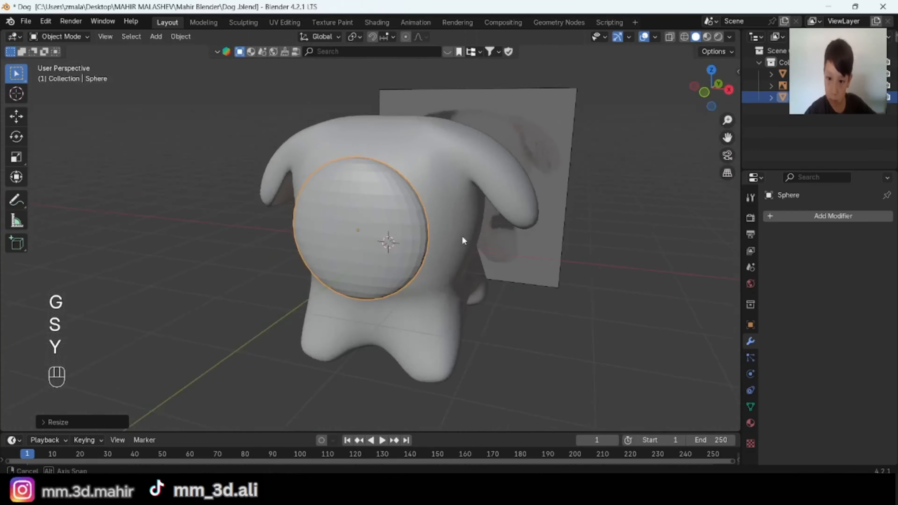
- Narrow the eye sphere along X, reduce its overall size and adjust its height along Z into an upright oval
{"action": "key", "text": "s"}
{"action": "key", "text": "x"}
{"action": "left_click", "coordinate": [706, 93]}
{"action": "key", "text": "s"}
{"action": "left_click", "coordinate": [471, 244]}
{"action": "scroll", "coordinate": [467, 212], "scroll_direction": "up", "scroll_amount": 5}
{"action": "key", "text": "alt+z"}
{"action": "key", "text": "s"}
{"action": "key", "text": "z"}
{"action": "left_click", "coordinate": [382, 248]}
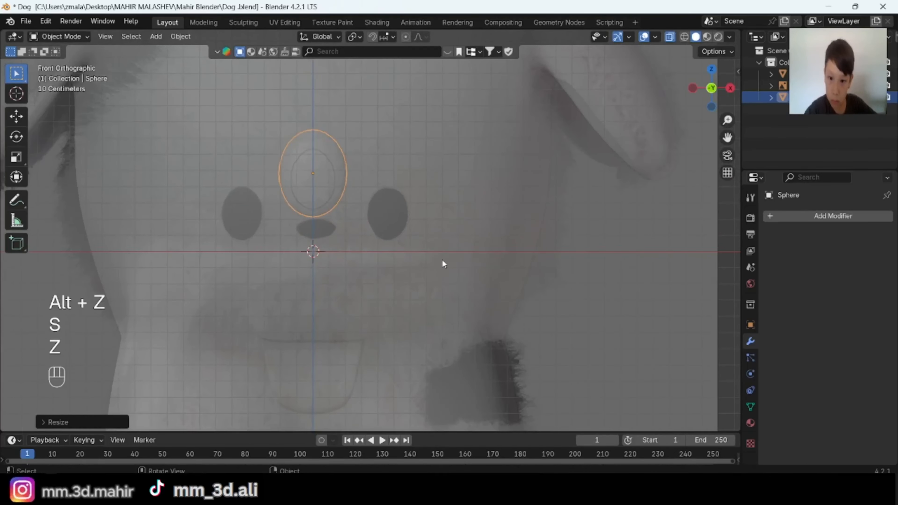
- Position the oval over the reference photo's eye at positive X and scale it to match the eye's outline
{"action": "key", "text": "g"}
{"action": "key", "text": "y"}
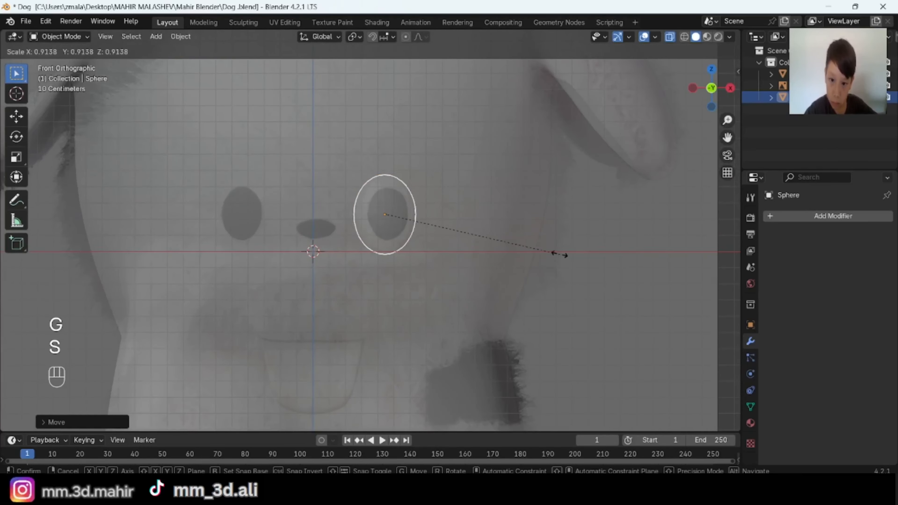
{"action": "left_click", "coordinate": [559, 254]}
{"action": "scroll", "coordinate": [551, 252], "scroll_direction": "up", "scroll_amount": 5}
{"action": "key", "text": "g"}
{"action": "left_click", "coordinate": [523, 252]}
{"action": "key", "text": "s"}
{"action": "key", "text": "s"}
{"action": "left_click", "coordinate": [523, 249]}
- Examine the eye's placement relative to the head from the side
{"action": "scroll", "coordinate": [523, 249], "scroll_direction": "down", "scroll_amount": 4}
{"action": "key", "text": "alt+z"}
{"action": "middle_click_drag", "start_coordinate": [524, 248], "coordinate": [631, 264]}
{"action": "scroll", "coordinate": [615, 260], "scroll_direction": "down", "scroll_amount": 3}
{"action": "key", "text": "alt+z"}
{"action": "key", "text": "alt+z"}
{"action": "middle_click_drag", "start_coordinate": [572, 254], "coordinate": [575, 282]}
- In Edit Mode on the dog body, select the edge path just below the creased neck line and move it along Y
{"action": "left_click", "coordinate": [501, 257]}
{"action": "key", "text": "Tab"}
{"action": "key", "text": "alt+z"}
{"action": "scroll", "coordinate": [495, 288], "scroll_direction": "up", "scroll_amount": 2}
{"action": "key", "text": "2"}
{"action": "middle_click_drag", "start_coordinate": [487, 291], "coordinate": [431, 293]}
{"action": "key", "text": "alt+a"}
{"action": "left_click", "coordinate": [287, 292]}
{"action": "left_click", "coordinate": [353, 306], "text": "ctrl"}
{"action": "right_click", "coordinate": [517, 226]}
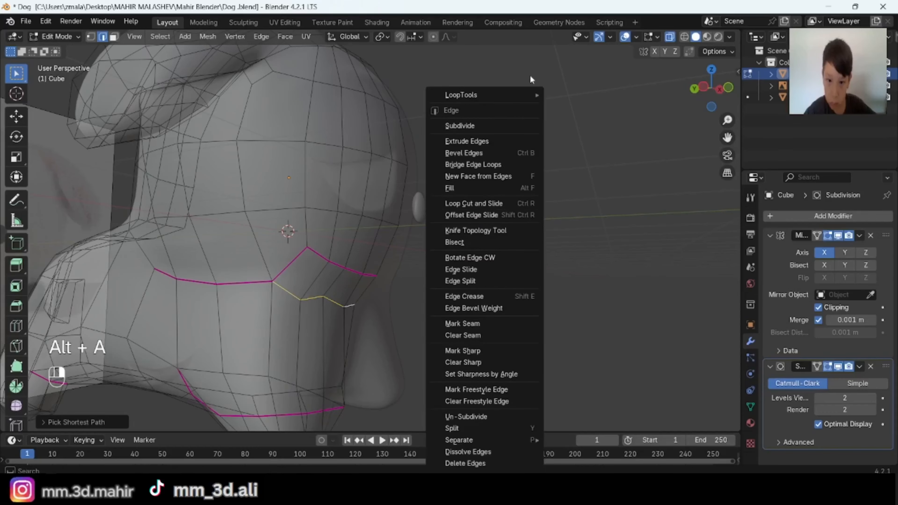
{"action": "left_click", "coordinate": [569, 165]}
{"action": "middle_click_drag", "start_coordinate": [383, 227], "coordinate": [460, 265]}
{"action": "key", "text": "g"}
{"action": "key", "text": "y"}
{"action": "left_click", "coordinate": [456, 278]}
{"action": "key", "text": "alt+a"}
{"action": "key", "text": "Tab"}
{"action": "key", "text": "alt+z"}
- Shade the eye sphere smooth and move it along Y against the face
{"action": "middle_click_drag", "start_coordinate": [537, 288], "coordinate": [382, 269]}
{"action": "left_click", "coordinate": [391, 172]}
{"action": "right_click", "coordinate": [487, 171]}
{"action": "left_click", "coordinate": [488, 172]}
{"action": "middle_click_drag", "start_coordinate": [495, 177], "coordinate": [442, 218]}
{"action": "key", "text": "g"}
{"action": "key", "text": "y"}
{"action": "left_click", "coordinate": [451, 218]}
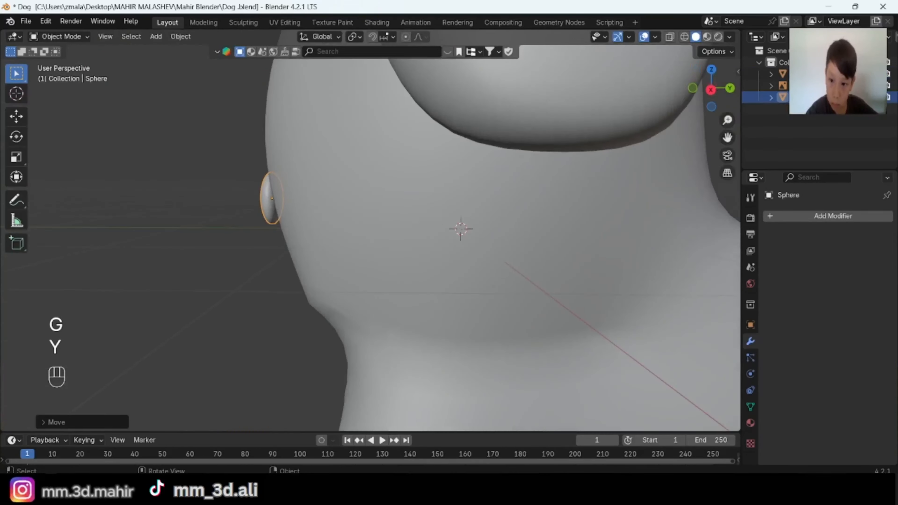
- Rotate the eye about X and Z to follow the face's curve, adjusting its depth along Y
{"action": "key", "text": "r"}
{"action": "key", "text": "x"}
{"action": "left_click", "coordinate": [463, 195]}
{"action": "key", "text": "g"}
{"action": "key", "text": "y"}
{"action": "middle_click_drag", "start_coordinate": [472, 191], "coordinate": [602, 258]}
{"action": "key", "text": "r"}
{"action": "key", "text": "z"}
{"action": "left_click", "coordinate": [603, 218]}
{"action": "middle_click_drag", "start_coordinate": [604, 218], "coordinate": [623, 170]}
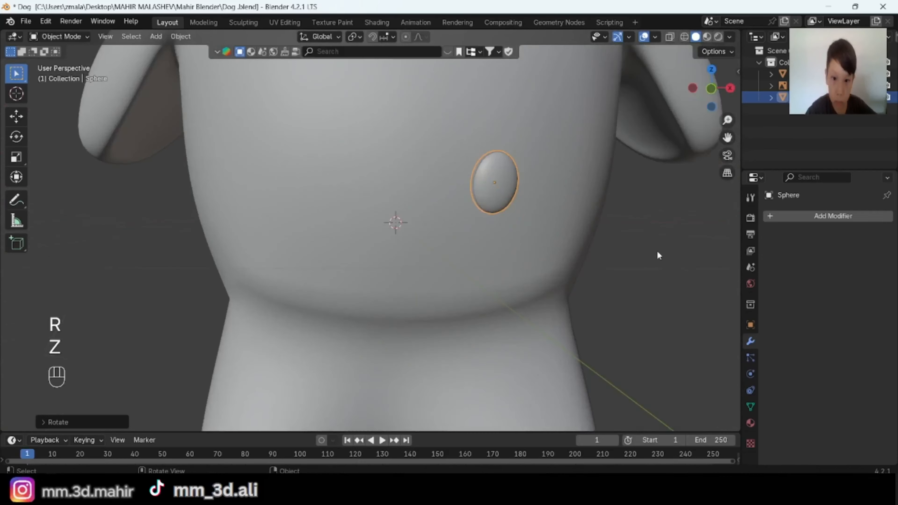
{"action": "left_click", "coordinate": [829, 216]}
{"action": "mouse_move", "coordinate": [814, 213]}
{"action": "left_click", "coordinate": [686, 283]}
{"action": "left_click", "coordinate": [871, 236]}
- Add a Mirror modifier on X to the eye with the dog body as mirror object, and apply it
{"action": "left_click", "coordinate": [830, 216]}
{"action": "left_click", "coordinate": [711, 294]}
{"action": "left_click", "coordinate": [876, 295]}
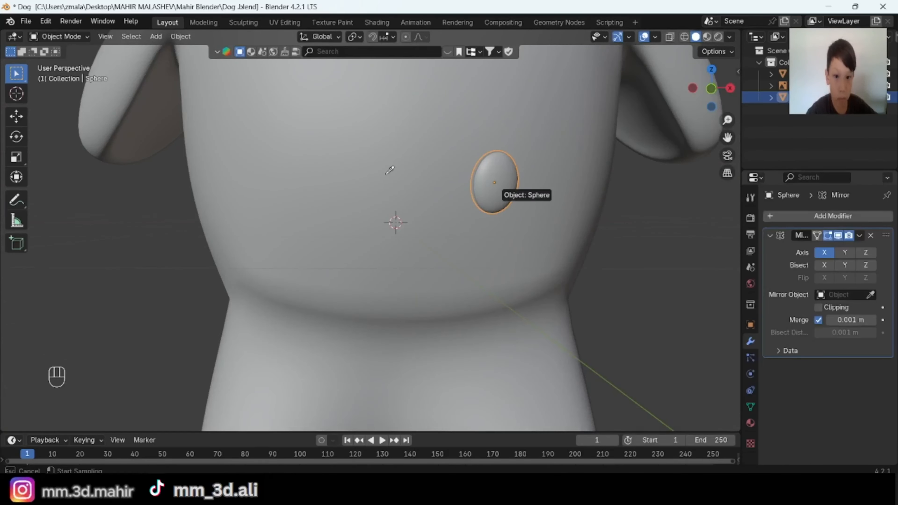
{"action": "left_click", "coordinate": [391, 172]}
{"action": "scroll", "coordinate": [460, 212], "scroll_direction": "down", "scroll_amount": 5}
{"action": "key", "text": "ctrl+a"}
- Duplicate one eye's mesh in place and separate the copy into its own object for the nose
{"action": "middle_click_drag", "start_coordinate": [516, 243], "coordinate": [437, 202]}
{"action": "scroll", "coordinate": [421, 206], "scroll_direction": "up", "scroll_amount": 3}
{"action": "key", "text": "Tab"}
{"action": "scroll", "coordinate": [442, 192], "scroll_direction": "down", "scroll_amount": 3}
{"action": "scroll", "coordinate": [372, 215], "scroll_direction": "up", "scroll_amount": 2}
{"action": "scroll", "coordinate": [372, 215], "scroll_direction": "up", "scroll_amount": 1}
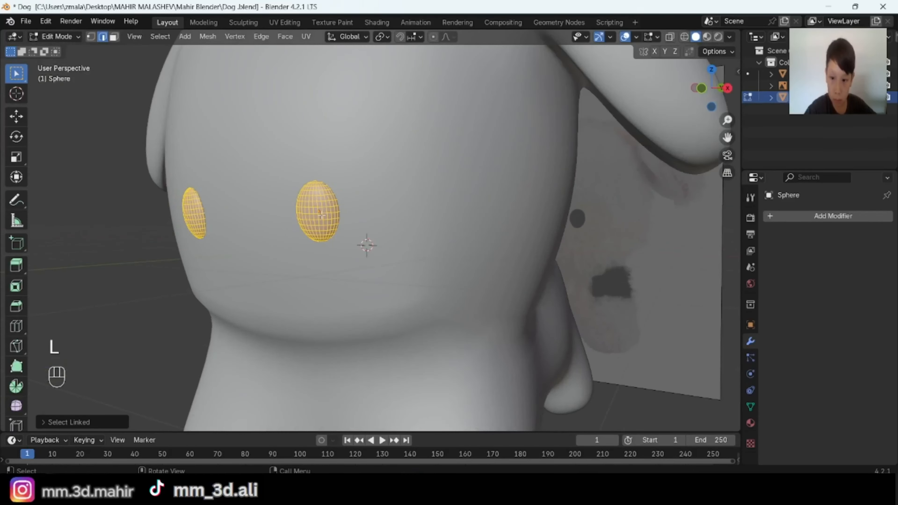
{"action": "key", "text": "alt+a"}
{"action": "key", "text": "l"}
{"action": "key", "text": "shift+d"}
{"action": "right_click", "coordinate": [531, 257]}
{"action": "key", "text": "p"}
{"action": "left_click", "coordinate": [530, 258]}
{"action": "key", "text": "Tab"}
- Clear the copied sphere's rotation, position it over the reference photo's nose in front view and rotate it 90°
{"action": "left_click", "coordinate": [701, 92]}
{"action": "key", "text": "r"}
{"action": "left_click", "coordinate": [568, 241]}
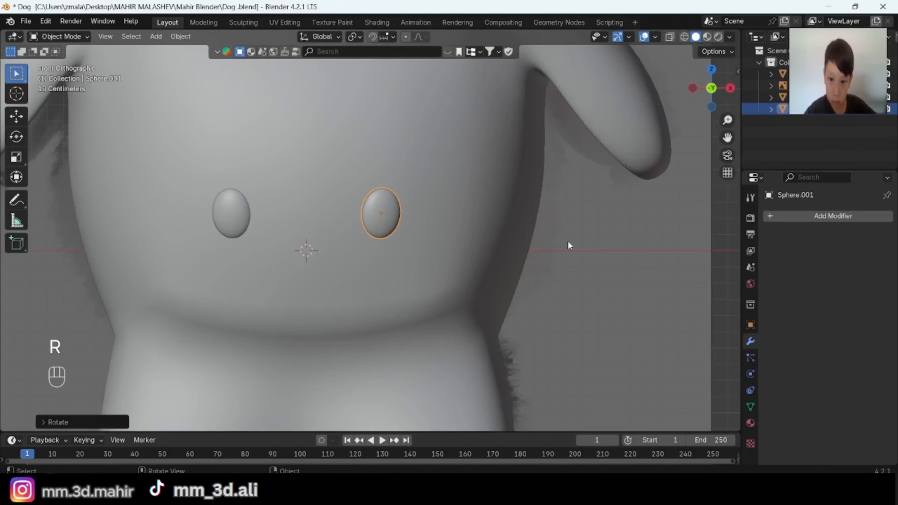
{"action": "key", "text": "alt+r"}
{"action": "middle_click_drag", "start_coordinate": [568, 242], "coordinate": [607, 213], "text": "shift"}
{"action": "key", "text": "g"}
{"action": "left_click", "coordinate": [533, 228]}
{"action": "key", "text": "alt+z"}
{"action": "type", "text": "r90"}
{"action": "left_click", "coordinate": [524, 80]}
- Scale the nose sphere into a small flat oval and position it to match the nose in the reference photo
{"action": "scroll", "coordinate": [614, 230], "scroll_direction": "up", "scroll_amount": 5}
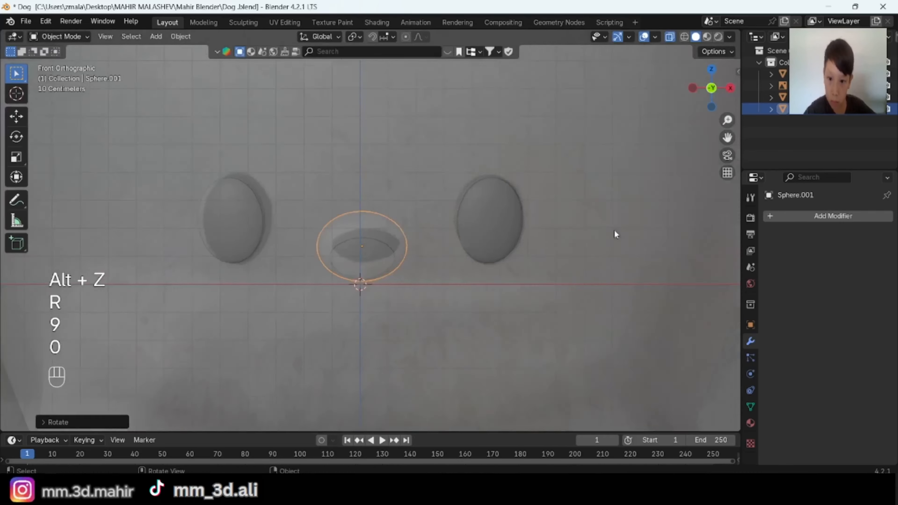
{"action": "key", "text": "s"}
{"action": "left_click", "coordinate": [482, 286]}
{"action": "key", "text": "s"}
{"action": "key", "text": "x"}
{"action": "key", "text": "g"}
{"action": "left_click", "coordinate": [528, 292]}
{"action": "key", "text": "alt+z"}
{"action": "key", "text": "alt+z"}
{"action": "key", "text": "alt+z"}
{"action": "scroll", "coordinate": [528, 292], "scroll_direction": "down", "scroll_amount": 10}
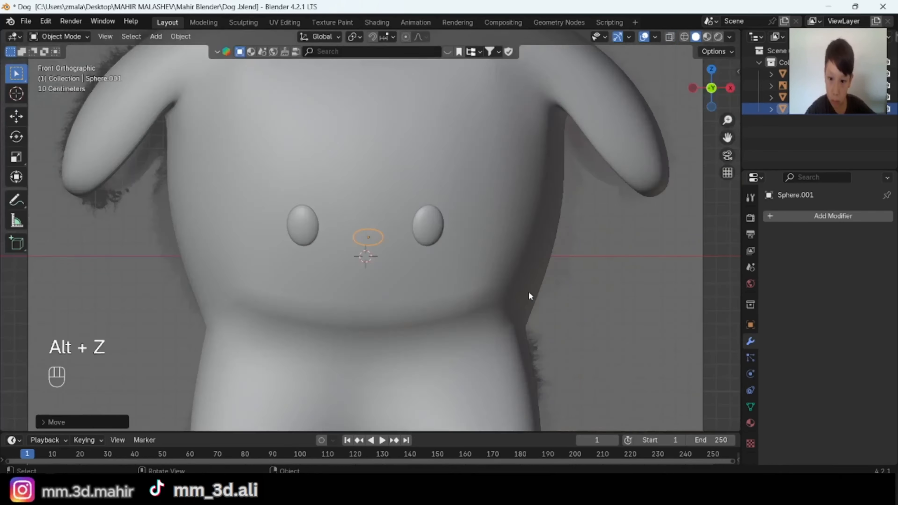
- Move the nose along Y onto the face's surface, tilt it about X to follow the curve, and deselect it
{"action": "middle_click_drag", "start_coordinate": [528, 292], "coordinate": [474, 311]}
{"action": "scroll", "coordinate": [474, 311], "scroll_direction": "up", "scroll_amount": 4}
{"action": "key", "text": "g"}
{"action": "key", "text": "y"}
{"action": "left_click", "coordinate": [506, 252]}
{"action": "key", "text": "r"}
{"action": "key", "text": "x"}
{"action": "middle_click_drag", "start_coordinate": [506, 253], "coordinate": [550, 276]}
{"action": "left_click", "coordinate": [685, 262]}
{"action": "key", "text": "alt+a"}
- Enable proportional editing and move selected faces on the upper part of the body's ear along Y
{"action": "scroll", "coordinate": [549, 276], "scroll_direction": "down", "scroll_amount": 8}
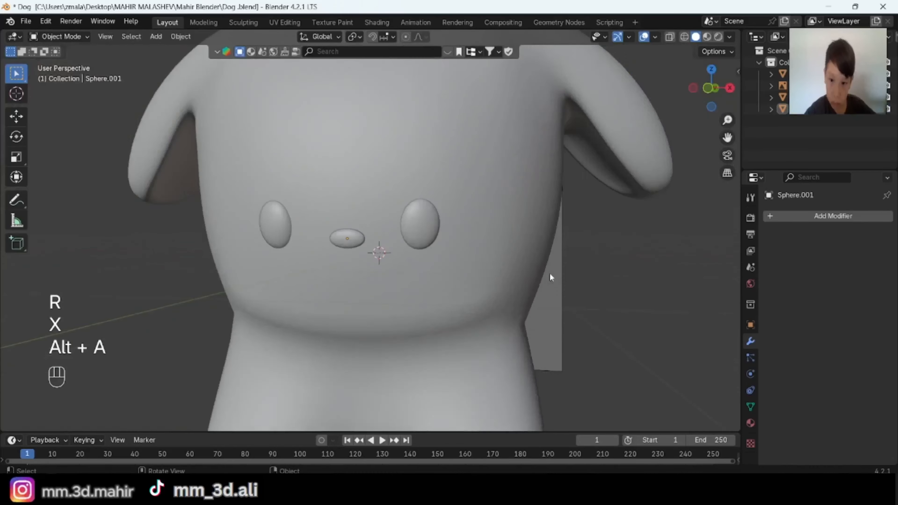
{"action": "middle_click_drag", "start_coordinate": [574, 246], "coordinate": [633, 253]}
{"action": "left_click", "coordinate": [392, 205]}
{"action": "key", "text": "Tab"}
{"action": "middle_click_drag", "start_coordinate": [392, 206], "coordinate": [433, 226]}
{"action": "key", "text": "2"}
{"action": "key", "text": "3"}
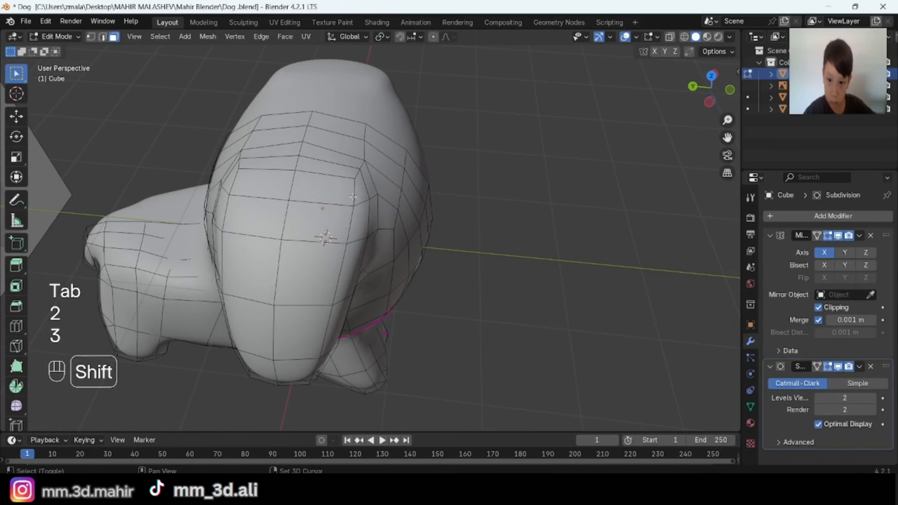
{"action": "left_click", "coordinate": [327, 174], "text": "shift"}
{"action": "left_click", "coordinate": [326, 206], "text": "shift"}
{"action": "middle_click_drag", "start_coordinate": [325, 205], "coordinate": [345, 198]}
{"action": "left_click", "coordinate": [433, 36]}
{"action": "key", "text": "g"}
{"action": "key", "text": "y"}
{"action": "scroll", "coordinate": [545, 209], "scroll_direction": "up", "scroll_amount": 3}
{"action": "left_click", "coordinate": [532, 210]}
{"action": "key", "text": "alt+a"}
{"action": "key", "text": "Tab"}
- Check the reshaped head in object mode and save the file
{"action": "middle_click_drag", "start_coordinate": [532, 209], "coordinate": [402, 118]}
{"action": "scroll", "coordinate": [371, 231], "scroll_direction": "up", "scroll_amount": 3}
{"action": "scroll", "coordinate": [467, 312], "scroll_direction": "down", "scroll_amount": 5}
{"action": "middle_click_drag", "start_coordinate": [467, 312], "coordinate": [494, 244]}
{"action": "key", "text": "alt+a"}
{"action": "key", "text": "ctrl+s"}
{"action": "scroll", "coordinate": [523, 219], "scroll_direction": "up", "scroll_amount": 3}
{"action": "scroll", "coordinate": [494, 244], "scroll_direction": "up", "scroll_amount": 4}
- Switch the viewport to material preview and disable the reference image's opacity setting so the photo displays fully opaque
{"action": "left_click", "coordinate": [547, 223]}
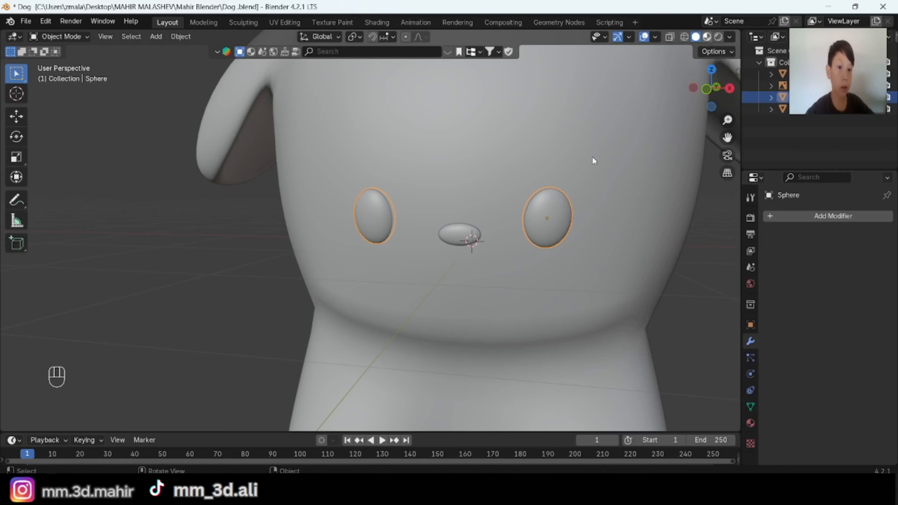
{"action": "left_click", "coordinate": [707, 36]}
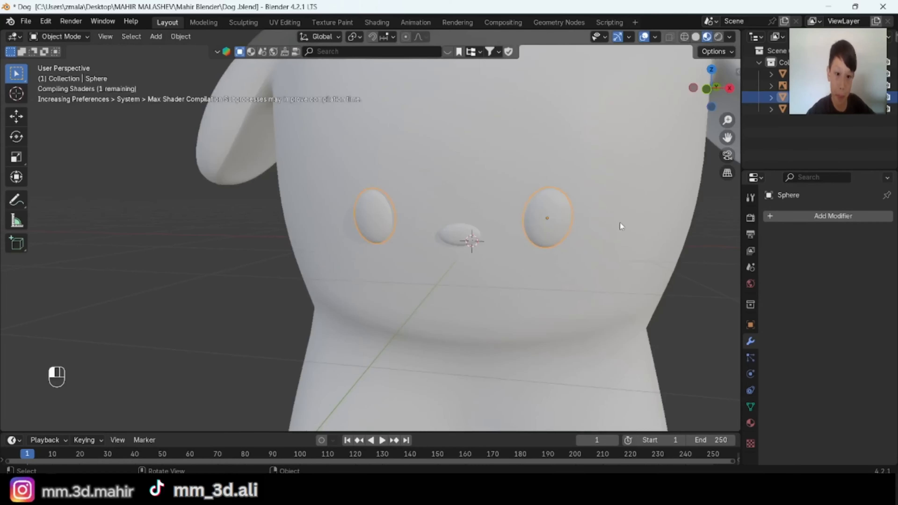
{"action": "scroll", "coordinate": [620, 222], "scroll_direction": "down", "scroll_amount": 7}
{"action": "middle_click_drag", "start_coordinate": [620, 222], "coordinate": [418, 284]}
{"action": "left_click", "coordinate": [401, 284]}
{"action": "scroll", "coordinate": [522, 311], "scroll_direction": "up", "scroll_amount": 4}
{"action": "middle_click_drag", "start_coordinate": [524, 314], "coordinate": [602, 318]}
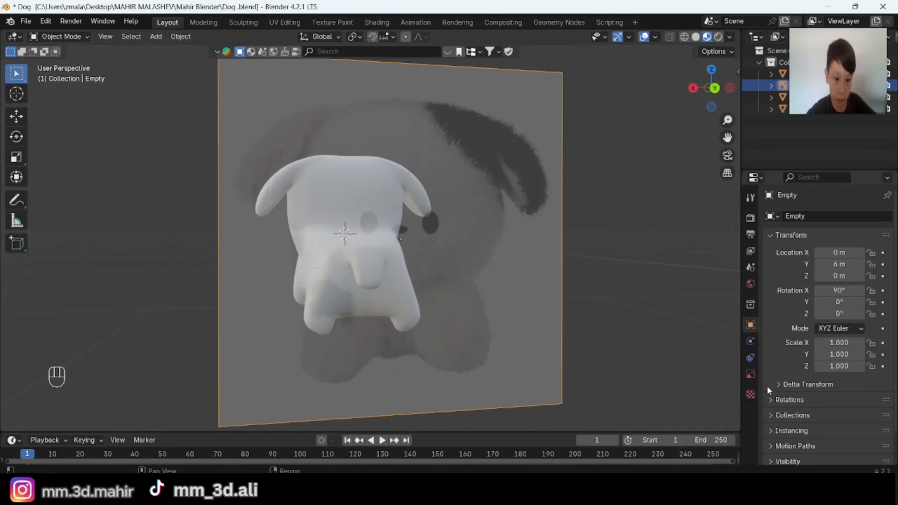
{"action": "left_click", "coordinate": [751, 375]}
{"action": "left_click", "coordinate": [819, 352]}
{"action": "scroll", "coordinate": [572, 332], "scroll_direction": "up", "scroll_amount": 8}
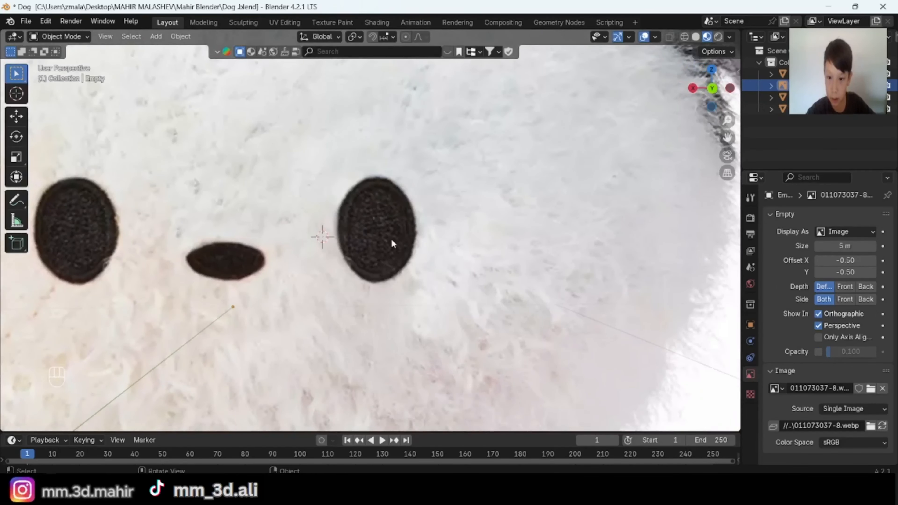
- Select a patch of front faces on the eye mesh and push it inward along Y with proportional editing
{"action": "scroll", "coordinate": [391, 238], "scroll_direction": "down", "scroll_amount": 3}
{"action": "middle_click_drag", "start_coordinate": [389, 230], "coordinate": [530, 232]}
{"action": "scroll", "coordinate": [541, 233], "scroll_direction": "up", "scroll_amount": 4}
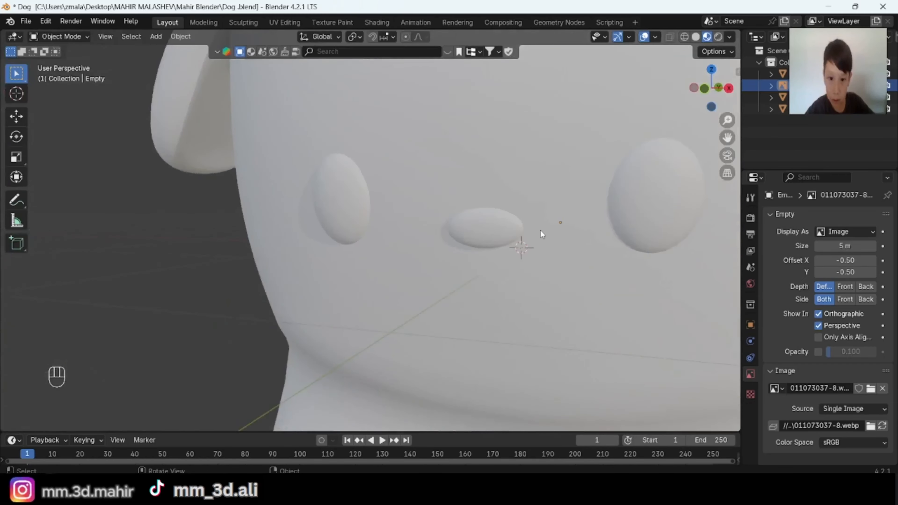
{"action": "left_click", "coordinate": [541, 232]}
{"action": "left_click", "coordinate": [661, 201]}
{"action": "middle_click_drag", "start_coordinate": [654, 290], "coordinate": [471, 294], "text": "shift"}
{"action": "key", "text": "Tab"}
{"action": "middle_click_drag", "start_coordinate": [654, 285], "coordinate": [590, 283]}
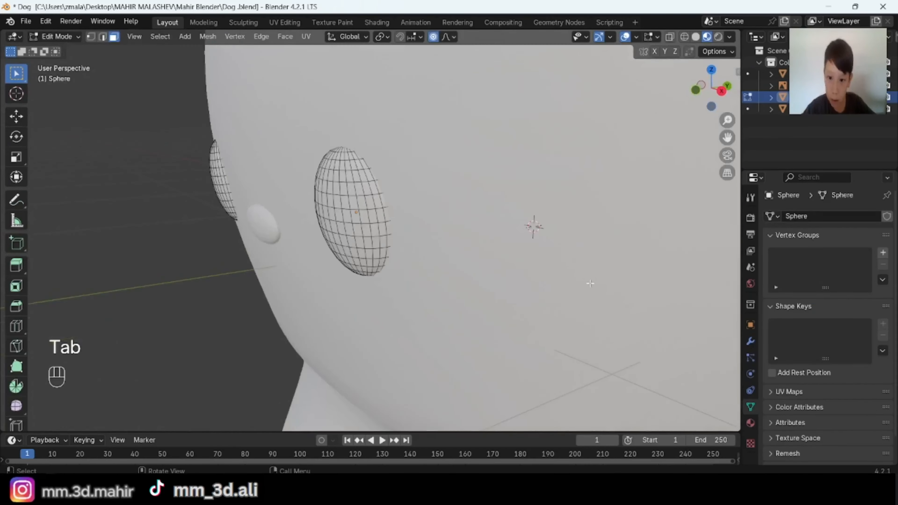
{"action": "middle_click_drag", "start_coordinate": [390, 213], "coordinate": [456, 216]}
{"action": "left_click", "coordinate": [705, 92]}
{"action": "middle_click_drag", "start_coordinate": [686, 160], "coordinate": [597, 240], "text": "shift"}
{"action": "left_click_drag", "start_coordinate": [228, 245], "coordinate": [233, 250], "text": "shift"}
{"action": "middle_click_drag", "start_coordinate": [407, 245], "coordinate": [321, 260]}
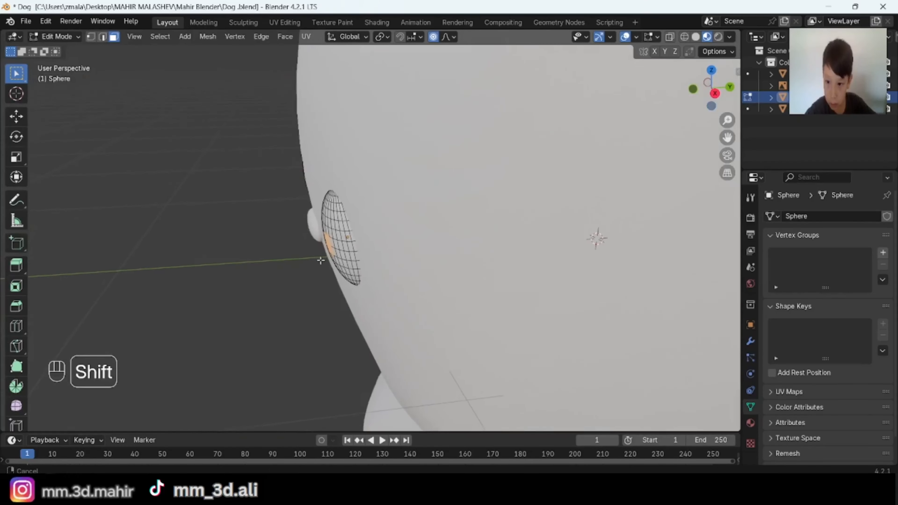
{"action": "scroll", "coordinate": [320, 253], "scroll_direction": "up", "scroll_amount": 3}
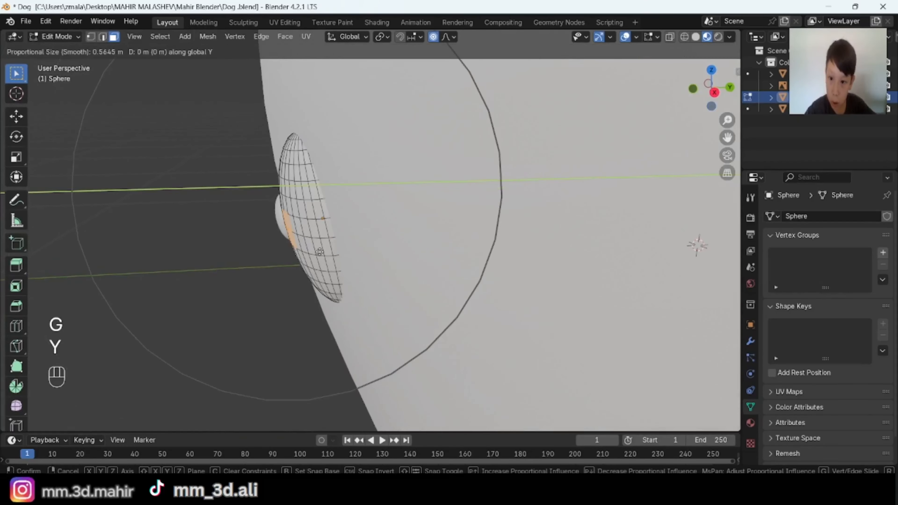
{"action": "left_click", "coordinate": [326, 257]}
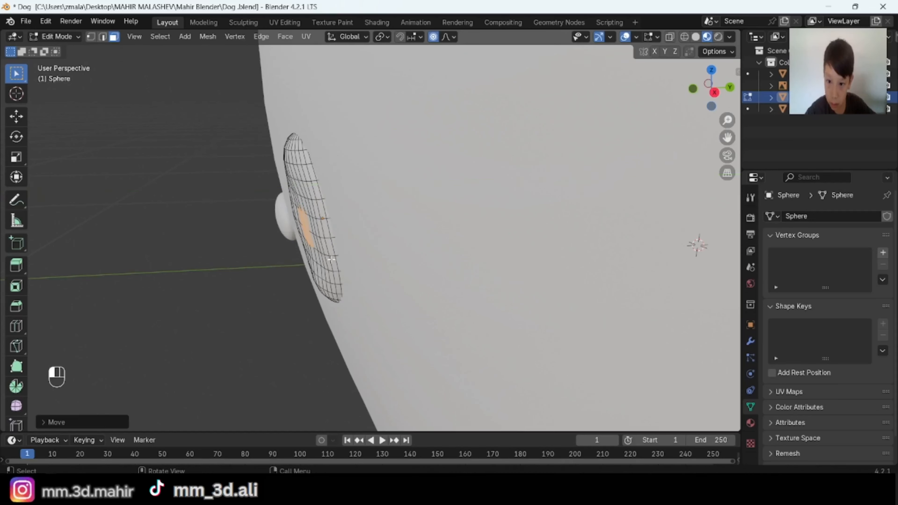
- Return to the eye's selected front faces, scale them with proportional editing, and leave mesh editing
{"action": "key", "text": "alt+a"}
{"action": "key", "text": "Tab"}
{"action": "scroll", "coordinate": [327, 256], "scroll_direction": "down", "scroll_amount": 3}
{"action": "middle_click_drag", "start_coordinate": [327, 256], "coordinate": [587, 269]}
{"action": "scroll", "coordinate": [589, 267], "scroll_direction": "up", "scroll_amount": 2}
{"action": "middle_click_drag", "start_coordinate": [629, 138], "coordinate": [533, 249]}
{"action": "key", "text": "ctrl+z"}
{"action": "key", "text": "ctrl+z"}
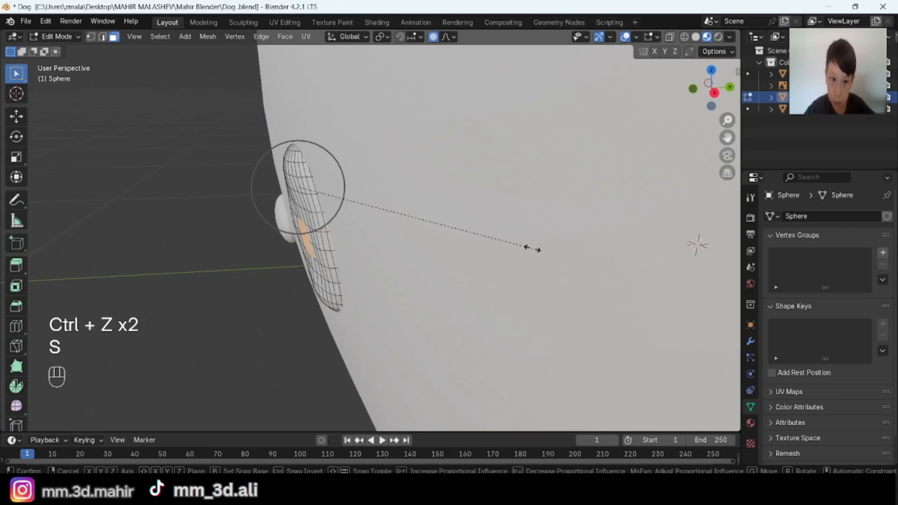
{"action": "left_click", "coordinate": [434, 222]}
{"action": "key", "text": "alt+a"}
{"action": "key", "text": "Tab"}
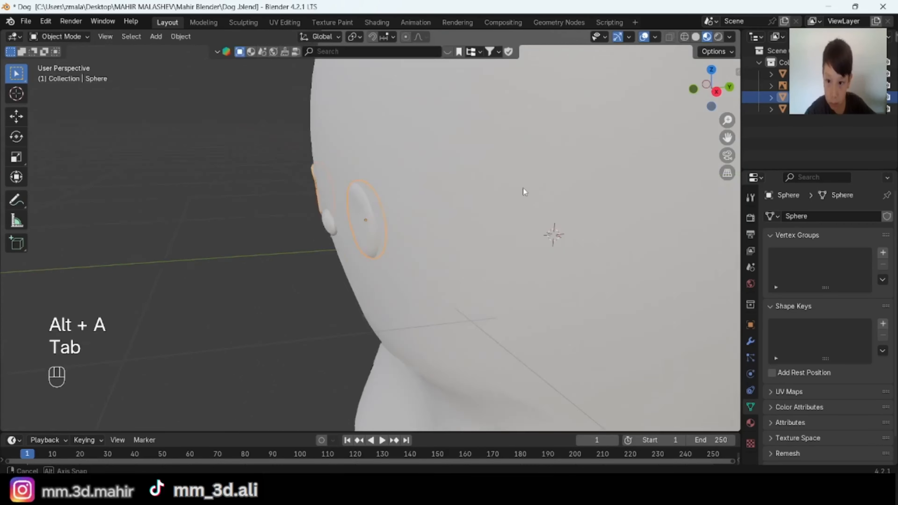
- Create a new material for the eyes with a black base color and a roughness of 0.800
{"action": "key", "text": "Tab"}
{"action": "key", "text": "Tab"}
{"action": "middle_click_drag", "start_coordinate": [523, 191], "coordinate": [566, 221]}
{"action": "key", "text": "Tab"}
{"action": "left_click", "coordinate": [750, 423]}
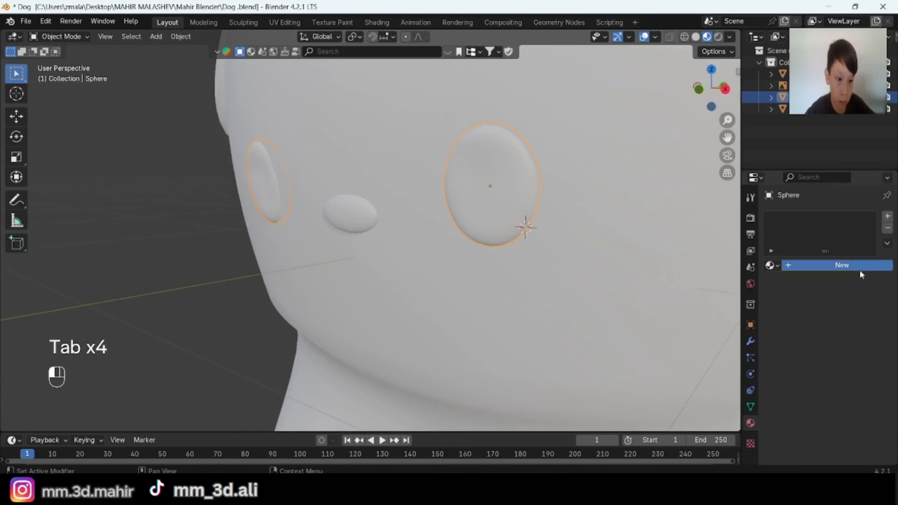
{"action": "left_click", "coordinate": [842, 265]}
{"action": "left_click", "coordinate": [850, 338]}
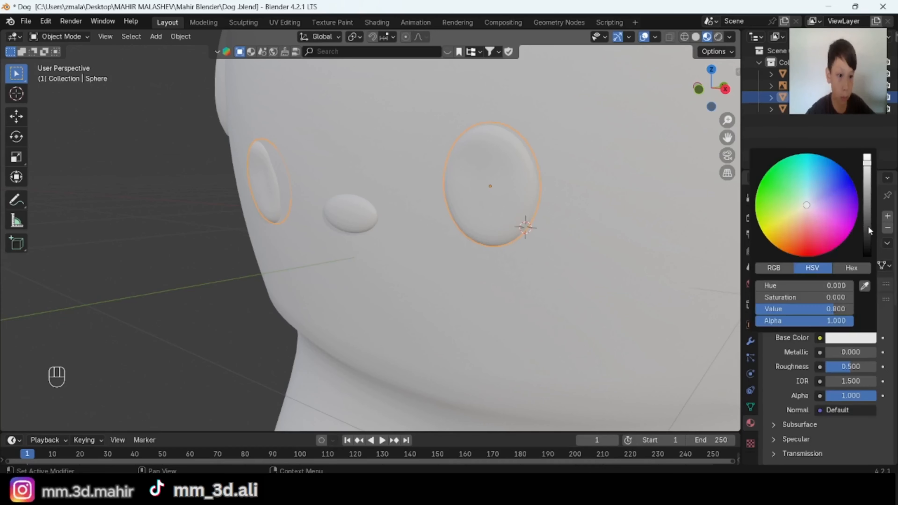
{"action": "left_click_drag", "start_coordinate": [868, 226], "coordinate": [867, 256]}
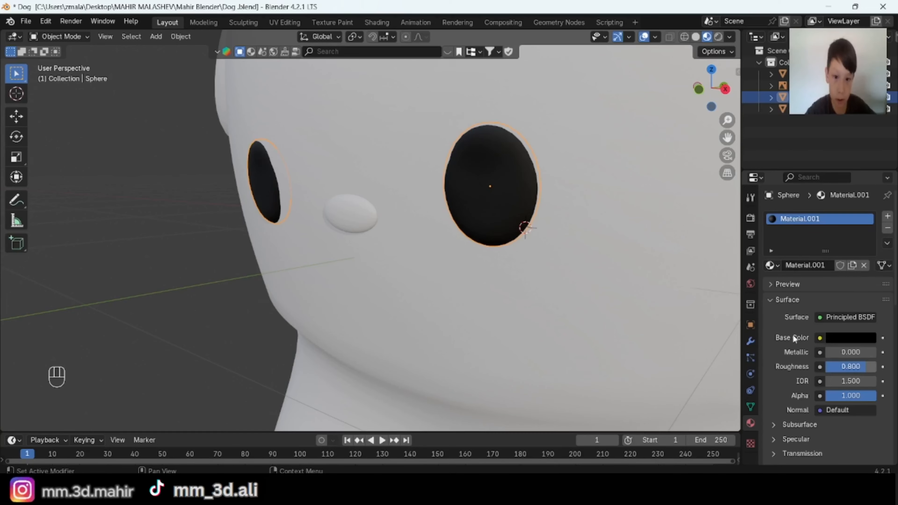
- Give the nose the same black material as the eyes
{"action": "key", "text": "alt+a"}
{"action": "middle_click_drag", "start_coordinate": [642, 310], "coordinate": [595, 322]}
{"action": "scroll", "coordinate": [662, 313], "scroll_direction": "down", "scroll_amount": 6}
{"action": "scroll", "coordinate": [442, 323], "scroll_direction": "up", "scroll_amount": 5}
{"action": "scroll", "coordinate": [423, 320], "scroll_direction": "down", "scroll_amount": 5}
{"action": "scroll", "coordinate": [595, 322], "scroll_direction": "up", "scroll_amount": 5}
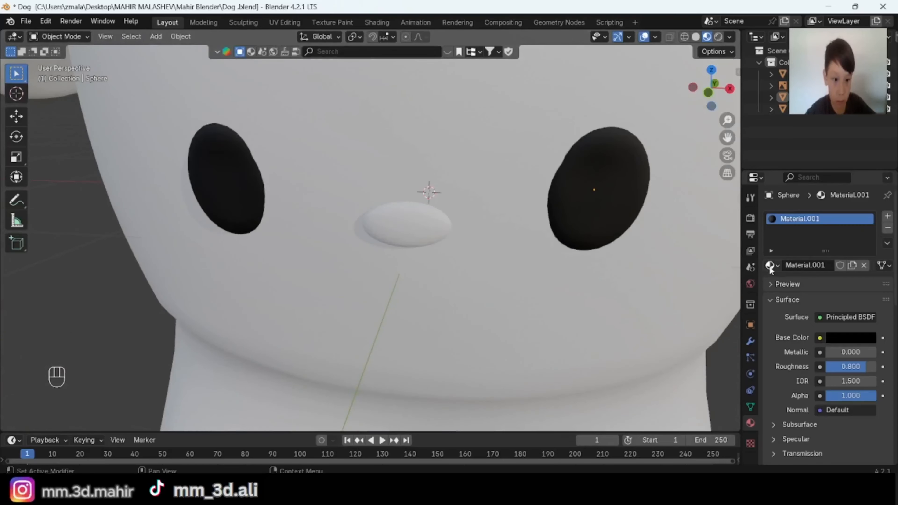
{"action": "scroll", "coordinate": [504, 317], "scroll_direction": "down", "scroll_amount": 5}
- Select the dog's body and check how it displays in the Texture Paint workspace before returning to Layout
{"action": "left_click", "coordinate": [501, 232]}
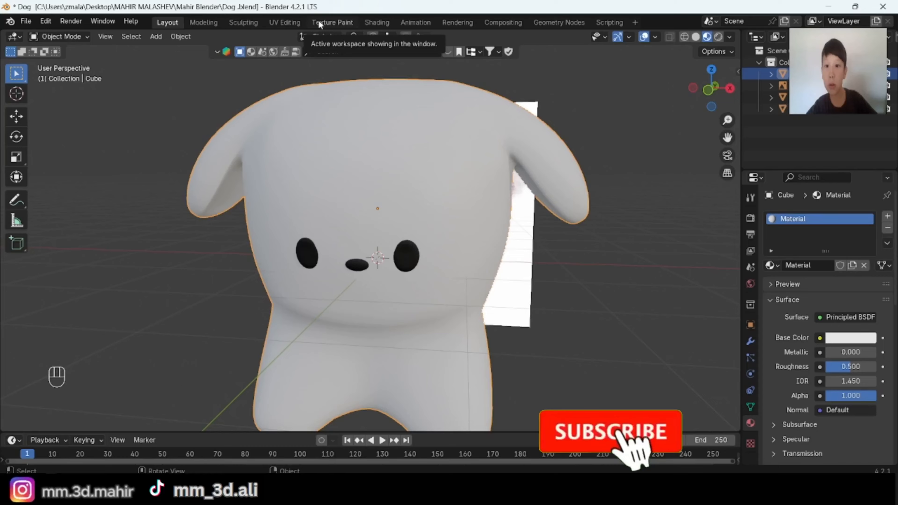
{"action": "left_click", "coordinate": [320, 22]}
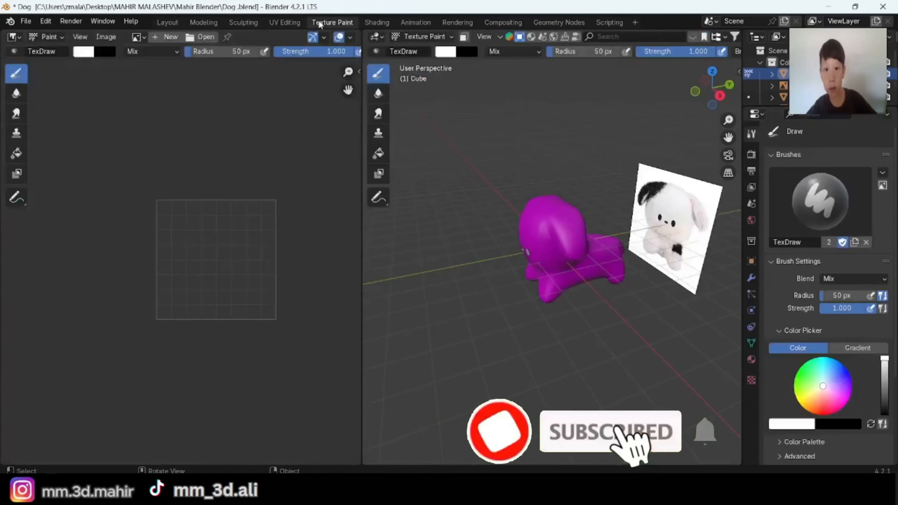
{"action": "middle_click_drag", "start_coordinate": [496, 134], "coordinate": [534, 136]}
{"action": "scroll", "coordinate": [534, 136], "scroll_direction": "up", "scroll_amount": 6}
{"action": "middle_click_drag", "start_coordinate": [407, 141], "coordinate": [375, 126]}
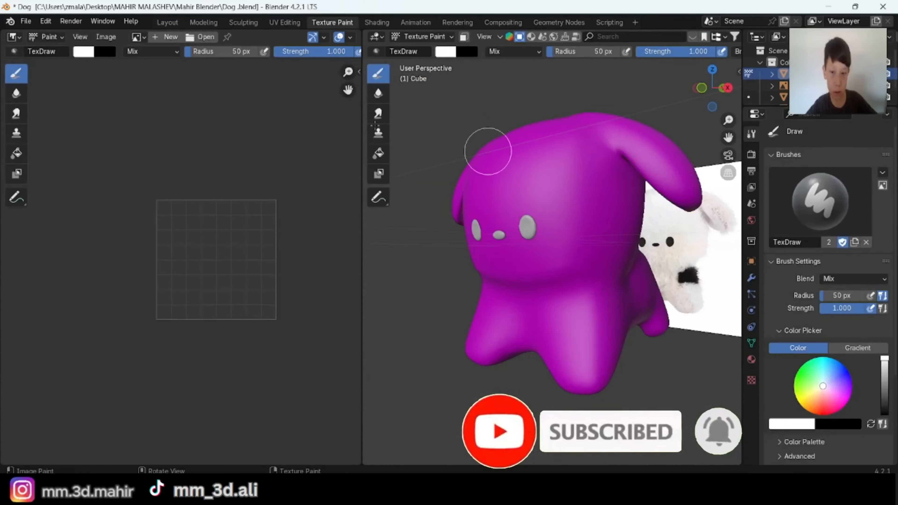
{"action": "left_click", "coordinate": [175, 23]}
- Set the body material's base color to an Image Texture and create a new image named Dog texture
{"action": "middle_click_drag", "start_coordinate": [600, 269], "coordinate": [615, 205], "text": "shift"}
{"action": "left_click", "coordinate": [820, 338]}
{"action": "left_click", "coordinate": [549, 236]}
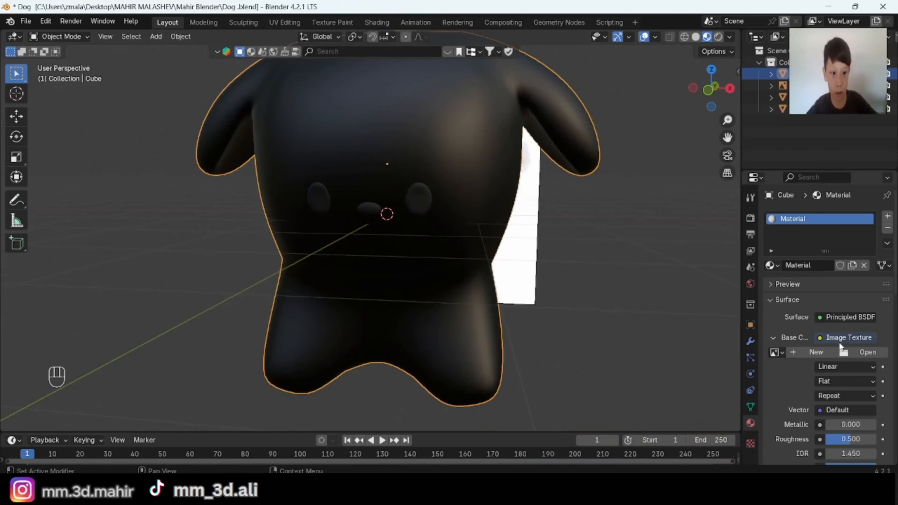
{"action": "left_click", "coordinate": [810, 352]}
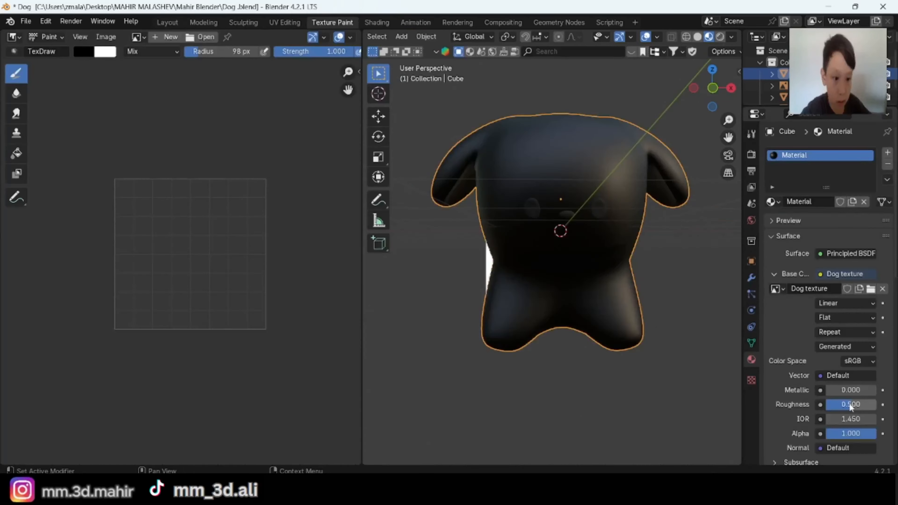
- Set the body material's roughness to 1.000 and frame the selected body in the Texture Paint workspace
{"action": "middle_click_drag", "start_coordinate": [691, 318], "coordinate": [711, 233]}
{"action": "middle_click_drag", "start_coordinate": [715, 201], "coordinate": [631, 226]}
{"action": "key", "text": "grave"}
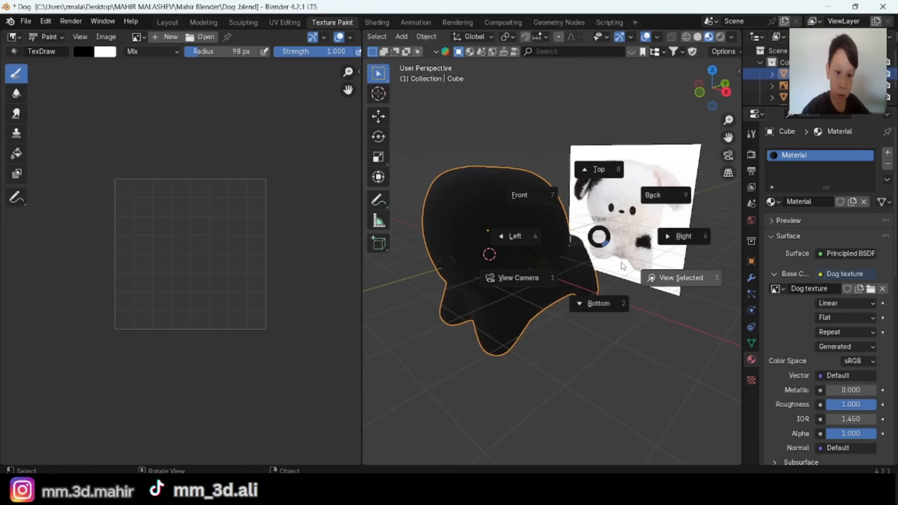
{"action": "left_click", "coordinate": [683, 279]}
{"action": "middle_click_drag", "start_coordinate": [683, 278], "coordinate": [609, 221]}
{"action": "scroll", "coordinate": [675, 275], "scroll_direction": "down", "scroll_amount": 4}
{"action": "scroll", "coordinate": [609, 220], "scroll_direction": "up", "scroll_amount": 3}
- Unwrap the body's whole mesh using Smart UV Project with a 66° angle limit and 0.010 island margin
{"action": "key", "text": "Tab"}
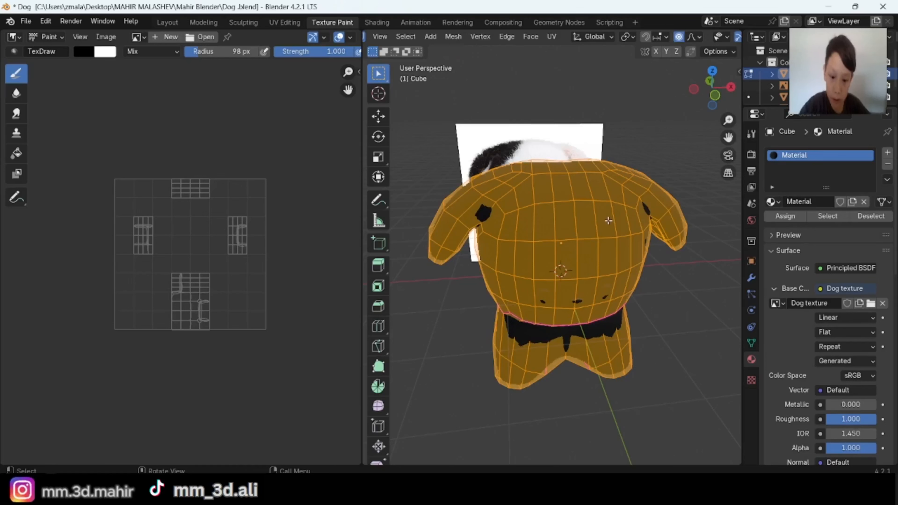
{"action": "key", "text": "u"}
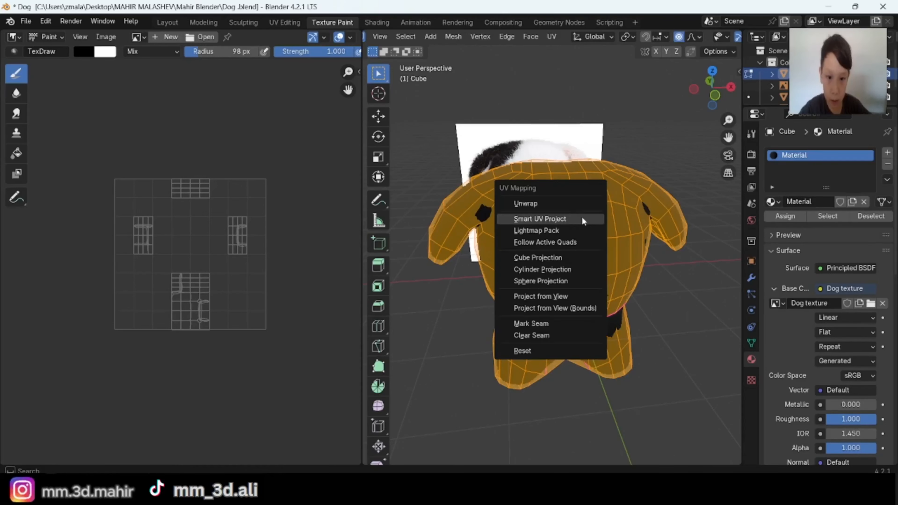
{"action": "left_click", "coordinate": [584, 221]}
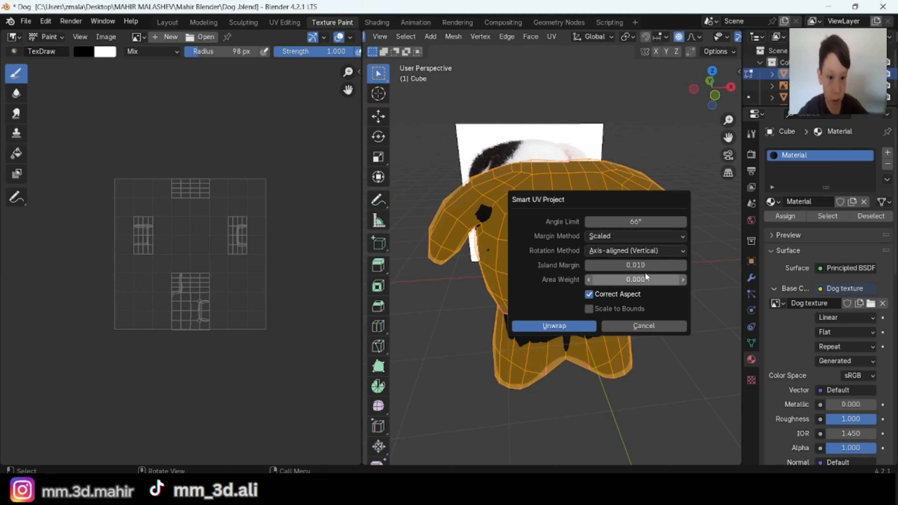
{"action": "left_click", "coordinate": [582, 326]}
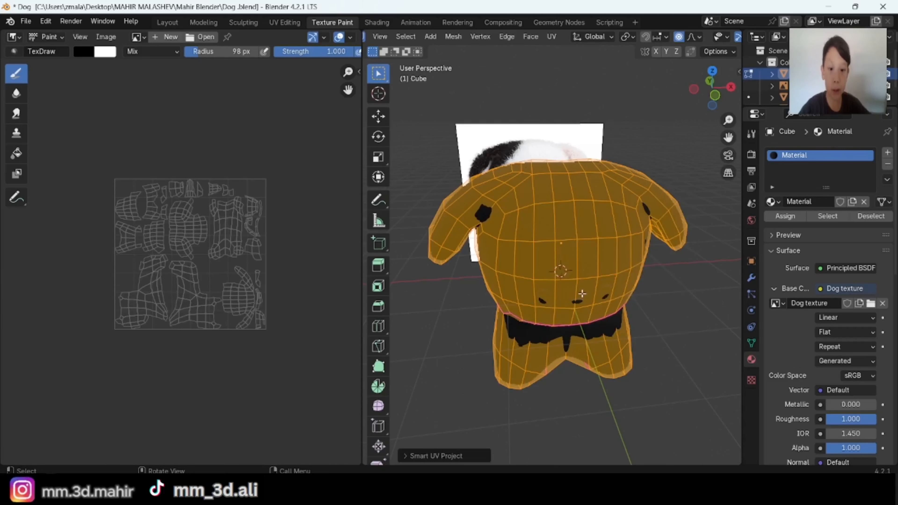
{"action": "scroll", "coordinate": [566, 283], "scroll_direction": "down", "scroll_amount": 1}
{"action": "scroll", "coordinate": [256, 230], "scroll_direction": "up", "scroll_amount": 3}
{"action": "scroll", "coordinate": [256, 230], "scroll_direction": "down", "scroll_amount": 3}
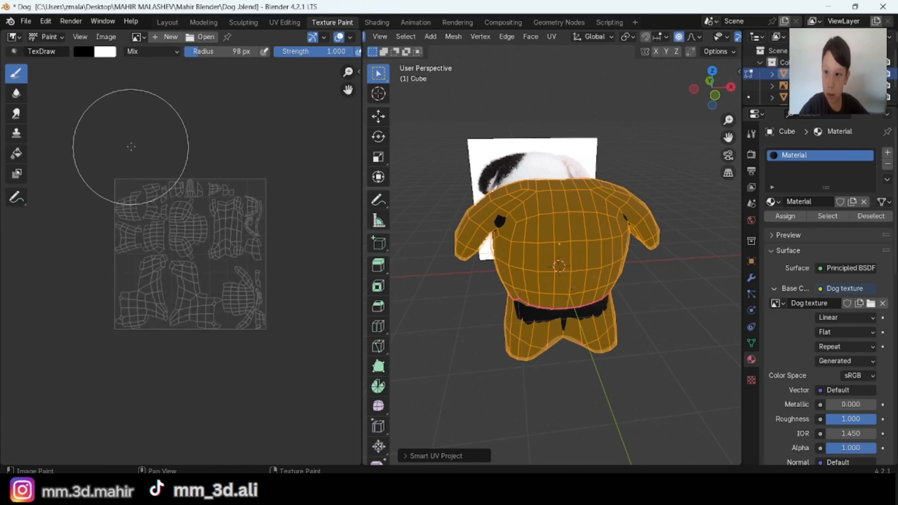
- Put the body in Texture Paint mode and cover the whole Dog texture image with white using the 98 px brush
{"action": "key", "text": "Tab"}
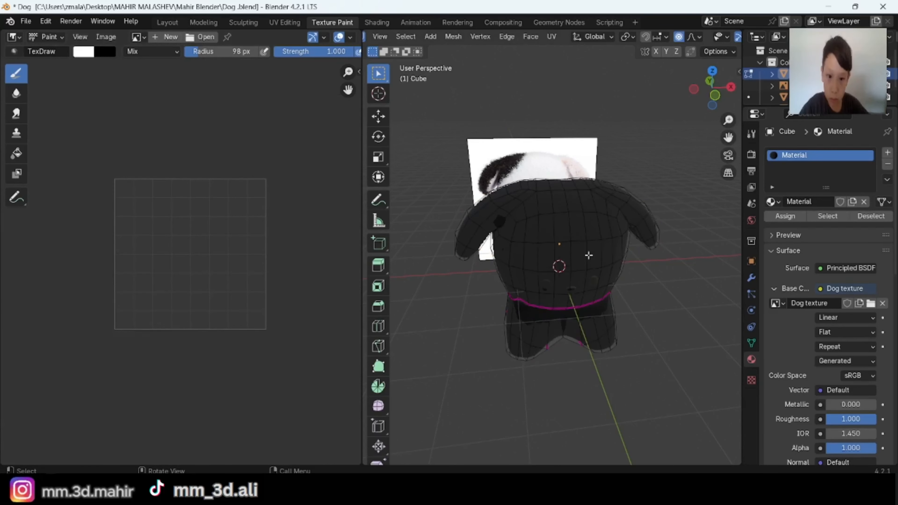
{"action": "middle_click_drag", "start_coordinate": [587, 257], "coordinate": [573, 236]}
{"action": "key", "text": "Tab"}
{"action": "middle_click_drag", "start_coordinate": [597, 176], "coordinate": [590, 223]}
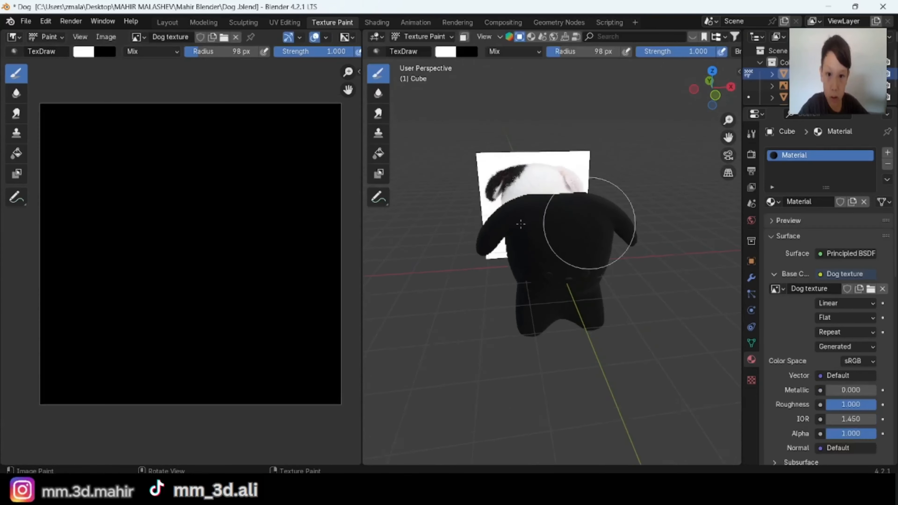
{"action": "mouse_move", "coordinate": [74, 140]}
{"action": "left_mouse_down"}
{"action": "mouse_move", "coordinate": [245, 70]}
{"action": "mouse_move", "coordinate": [317, 371]}
{"action": "mouse_move", "coordinate": [249, 185]}
{"action": "mouse_move", "coordinate": [255, 263]}
{"action": "mouse_move", "coordinate": [173, 359]}
{"action": "mouse_move", "coordinate": [103, 362]}
{"action": "left_mouse_up"}
{"action": "mouse_move", "coordinate": [606, 272]}
{"action": "middle_mouse_down"}
{"action": "mouse_move", "coordinate": [600, 253]}
{"action": "mouse_move", "coordinate": [487, 244]}
{"action": "mouse_move", "coordinate": [511, 189]}
{"action": "mouse_move", "coordinate": [495, 179]}
{"action": "mouse_move", "coordinate": [465, 103]}
{"action": "middle_mouse_up"}
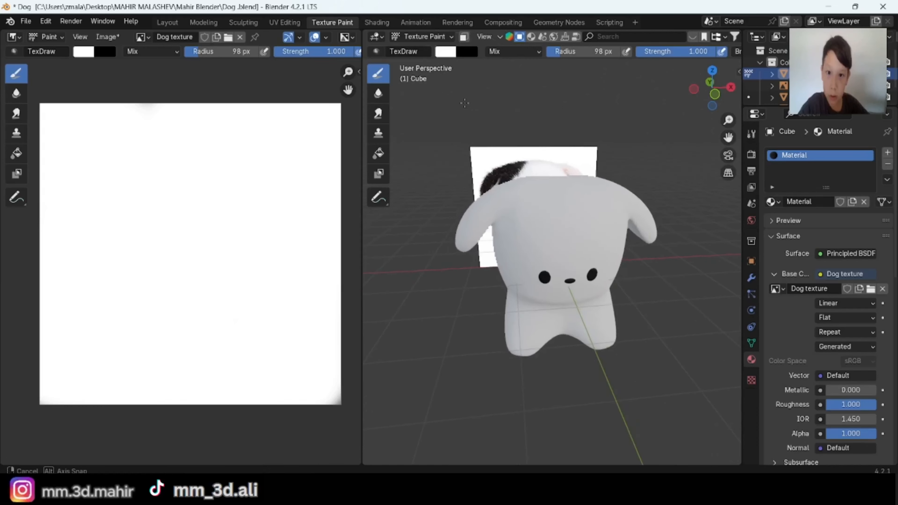
- Switch the brush color to black and paint the front and top of the dog's right ear, matching the reference photo
{"action": "middle_click_drag", "start_coordinate": [466, 54], "coordinate": [533, 142]}
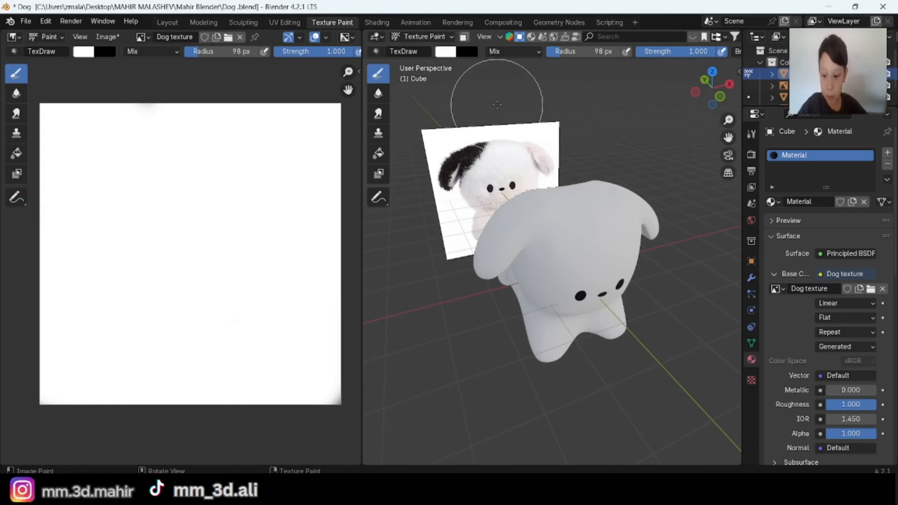
{"action": "mouse_move", "coordinate": [497, 105]}
{"action": "middle_mouse_down"}
{"action": "mouse_move", "coordinate": [491, 102]}
{"action": "mouse_move", "coordinate": [532, 127]}
{"action": "middle_mouse_up"}
{"action": "scroll", "coordinate": [496, 92], "scroll_direction": "up", "scroll_amount": 2}
{"action": "left_click_drag", "start_coordinate": [547, 267], "coordinate": [530, 294]}
{"action": "mouse_move", "coordinate": [626, 326]}
{"action": "middle_mouse_down"}
{"action": "mouse_move", "coordinate": [622, 285]}
{"action": "mouse_move", "coordinate": [596, 229]}
{"action": "mouse_move", "coordinate": [551, 201]}
{"action": "middle_mouse_up"}
{"action": "left_click_drag", "start_coordinate": [551, 200], "coordinate": [520, 266]}
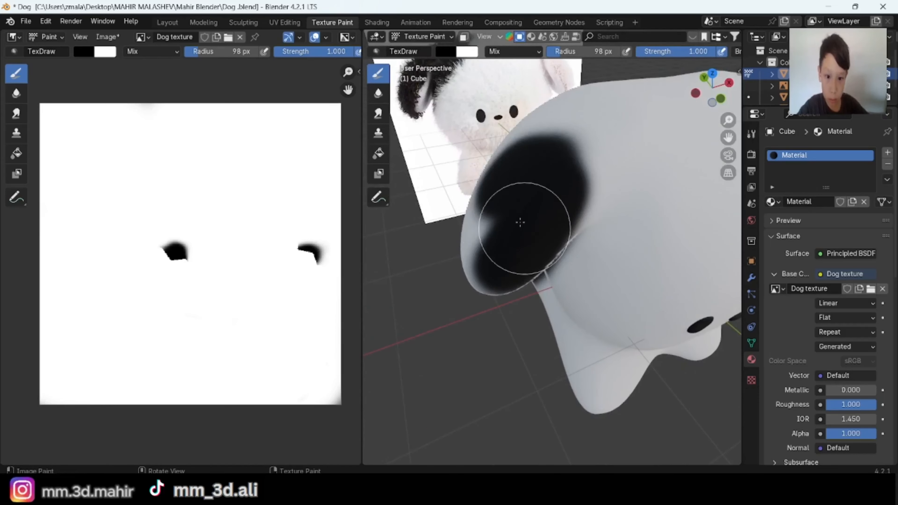
- Extend the black paint over the right ear's outer side, and switch the brush color back to white
{"action": "middle_click_drag", "start_coordinate": [674, 217], "coordinate": [634, 254]}
{"action": "left_click_drag", "start_coordinate": [663, 263], "coordinate": [662, 287]}
{"action": "middle_click_drag", "start_coordinate": [662, 287], "coordinate": [617, 235]}
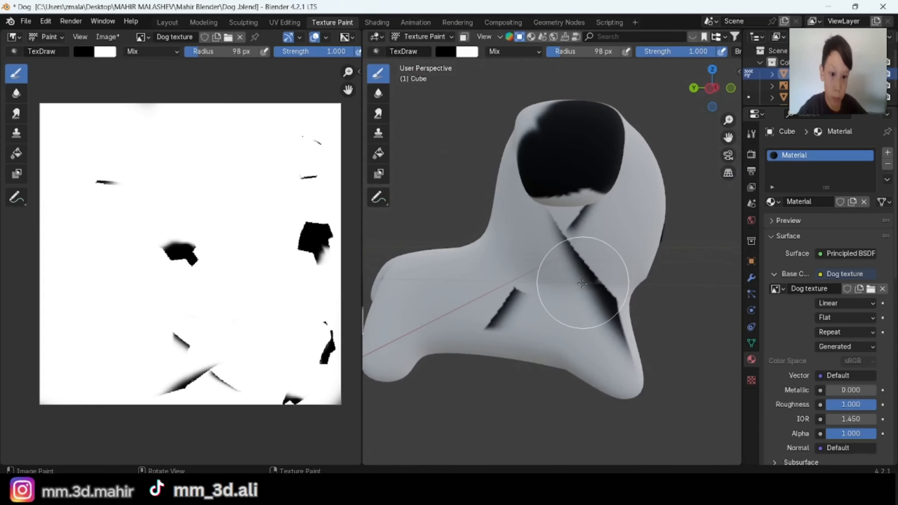
{"action": "middle_click_drag", "start_coordinate": [583, 281], "coordinate": [523, 217]}
{"action": "mouse_move", "coordinate": [594, 185]}
{"action": "middle_mouse_down"}
{"action": "mouse_move", "coordinate": [535, 267]}
{"action": "mouse_move", "coordinate": [603, 197]}
{"action": "middle_mouse_up"}
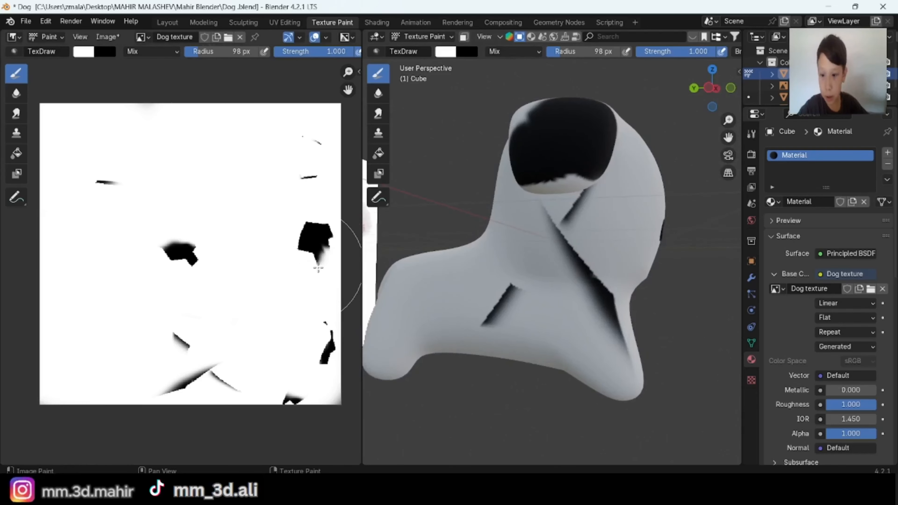
- Cover the stray black streaks on the dog's right side with white, and paint the right ear's outer side fully black
{"action": "left_click_drag", "start_coordinate": [632, 352], "coordinate": [633, 356]}
{"action": "mouse_move", "coordinate": [633, 357]}
{"action": "middle_mouse_down"}
{"action": "mouse_move", "coordinate": [569, 341]}
{"action": "mouse_move", "coordinate": [628, 349]}
{"action": "middle_mouse_up"}
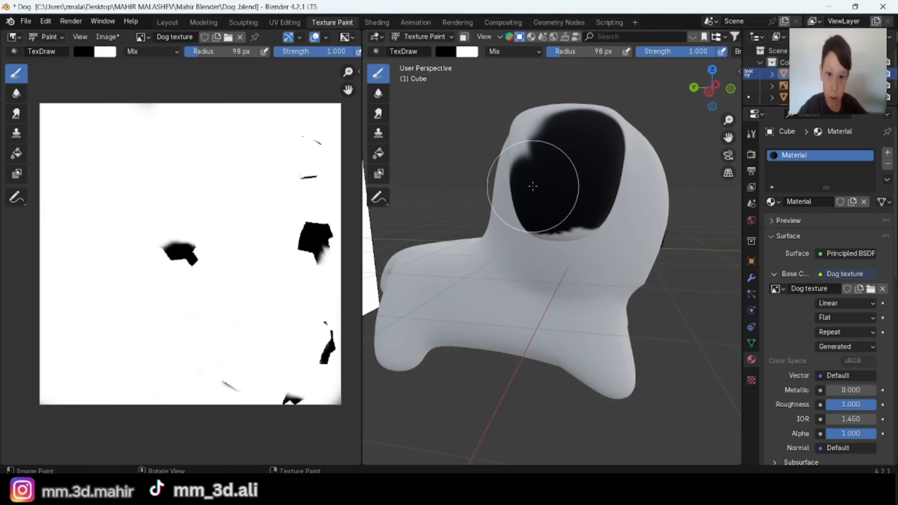
{"action": "middle_click_drag", "start_coordinate": [533, 186], "coordinate": [573, 202]}
{"action": "left_click_drag", "start_coordinate": [541, 267], "coordinate": [554, 219]}
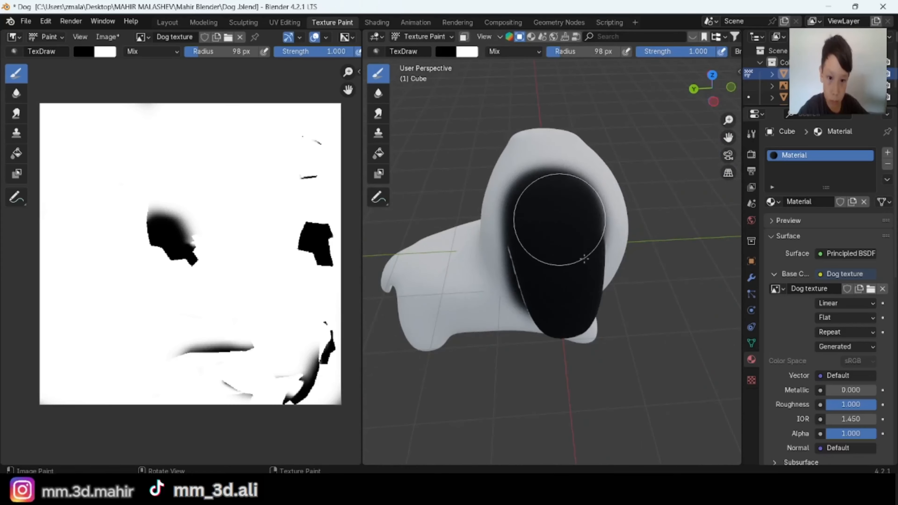
{"action": "middle_click_drag", "start_coordinate": [553, 220], "coordinate": [494, 213]}
{"action": "middle_click_drag", "start_coordinate": [603, 283], "coordinate": [792, 226]}
{"action": "scroll", "coordinate": [799, 219], "scroll_direction": "down", "scroll_amount": 1}
{"action": "middle_click_drag", "start_coordinate": [580, 219], "coordinate": [617, 230]}
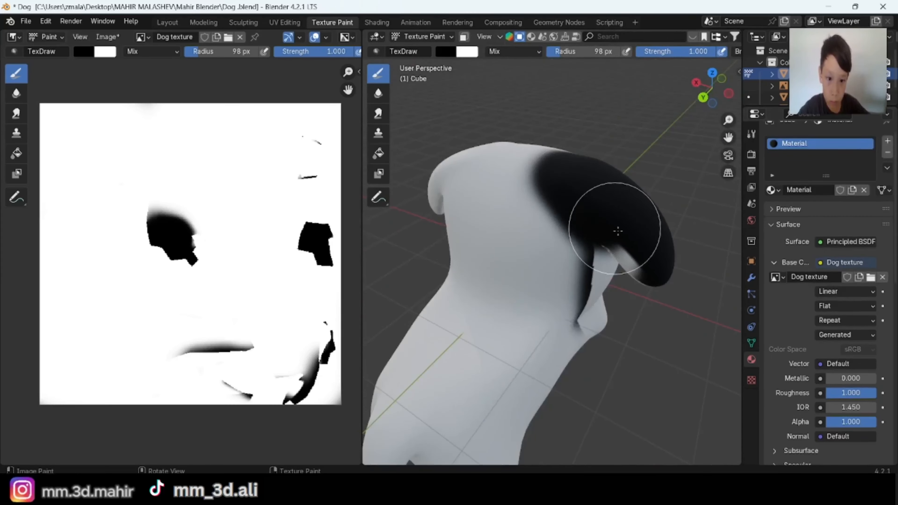
- Paint the back edge and the inside of the dog's right ear black
{"action": "left_click_drag", "start_coordinate": [618, 231], "coordinate": [601, 262]}
{"action": "mouse_move", "coordinate": [601, 262]}
{"action": "middle_mouse_down"}
{"action": "mouse_move", "coordinate": [516, 198]}
{"action": "mouse_move", "coordinate": [496, 170]}
{"action": "middle_mouse_up"}
{"action": "scroll", "coordinate": [578, 166], "scroll_direction": "up", "scroll_amount": 2}
{"action": "middle_click_drag", "start_coordinate": [496, 264], "coordinate": [608, 220]}
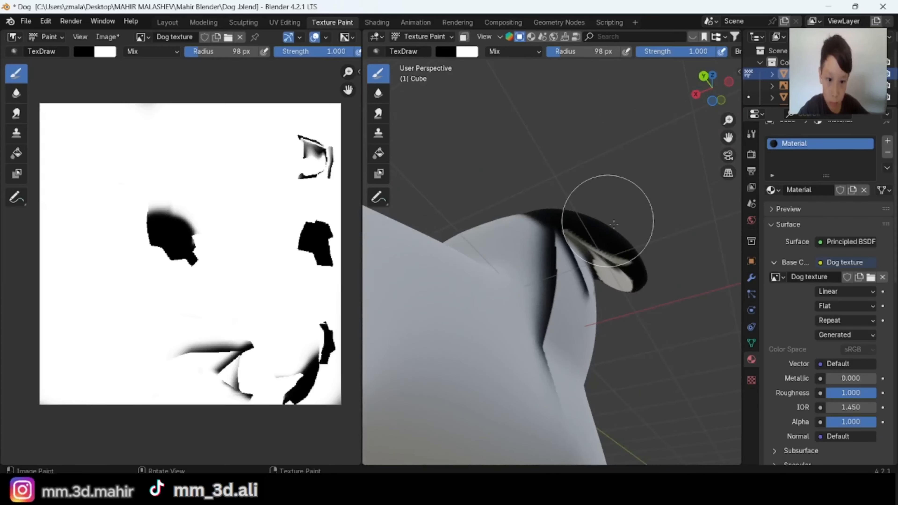
{"action": "left_click_drag", "start_coordinate": [607, 221], "coordinate": [624, 261]}
{"action": "middle_click_drag", "start_coordinate": [624, 261], "coordinate": [506, 245]}
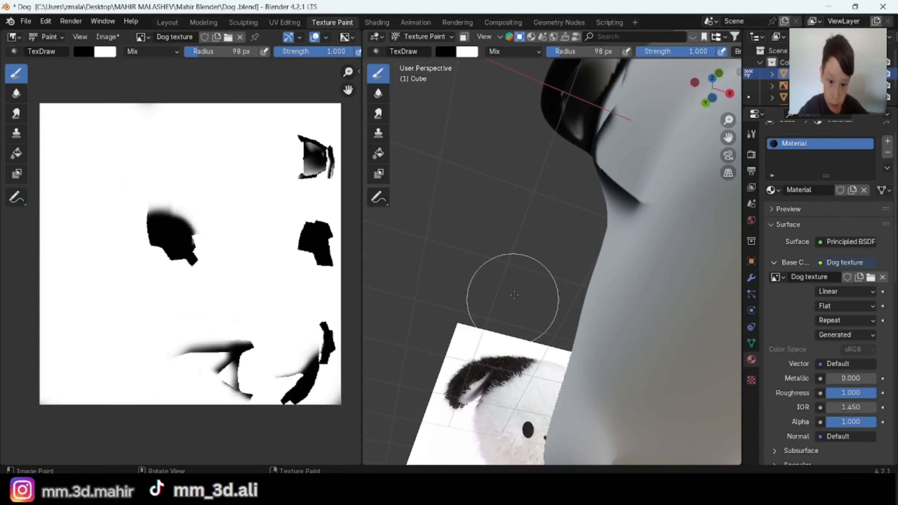
- Use white to cover the stray black streaks on the body behind the head and most of the right ear's inner side
{"action": "middle_click_drag", "start_coordinate": [514, 302], "coordinate": [502, 332], "text": "shift"}
{"action": "mouse_move", "coordinate": [543, 236]}
{"action": "middle_mouse_down"}
{"action": "mouse_move", "coordinate": [572, 190]}
{"action": "mouse_move", "coordinate": [602, 201]}
{"action": "mouse_move", "coordinate": [634, 248]}
{"action": "mouse_move", "coordinate": [659, 259]}
{"action": "mouse_move", "coordinate": [650, 297]}
{"action": "mouse_move", "coordinate": [607, 251]}
{"action": "mouse_move", "coordinate": [517, 344]}
{"action": "middle_mouse_up"}
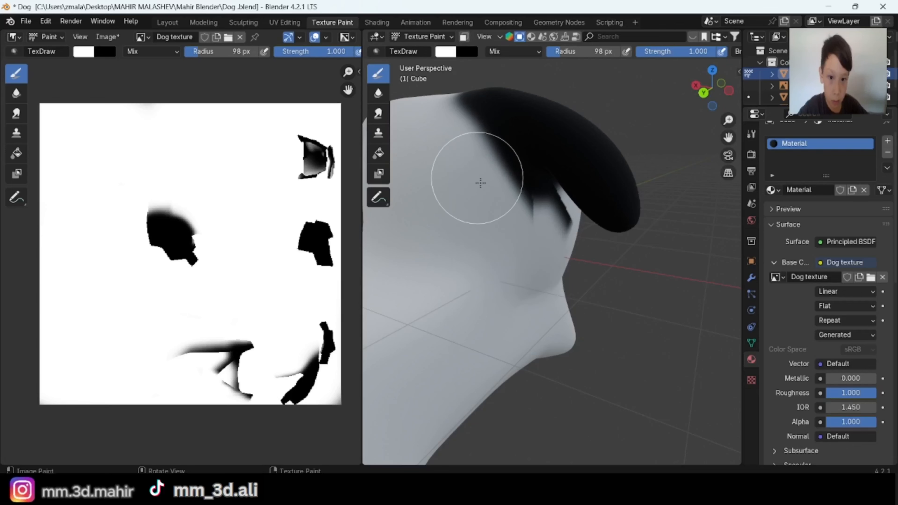
{"action": "middle_click_drag", "start_coordinate": [522, 248], "coordinate": [618, 177]}
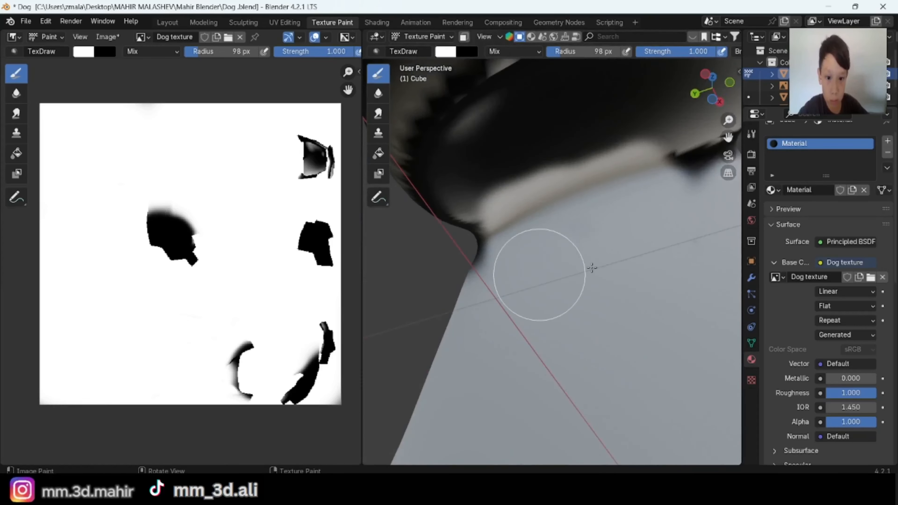
{"action": "middle_click_drag", "start_coordinate": [593, 267], "coordinate": [546, 248]}
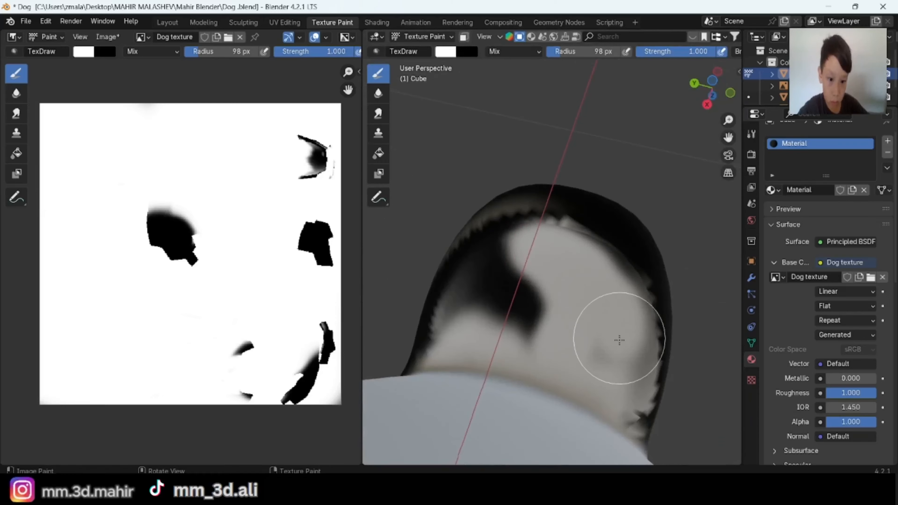
{"action": "left_click_drag", "start_coordinate": [620, 340], "coordinate": [525, 252]}
{"action": "mouse_move", "coordinate": [621, 334]}
{"action": "middle_mouse_down"}
{"action": "mouse_move", "coordinate": [602, 331]}
{"action": "mouse_move", "coordinate": [498, 230]}
{"action": "mouse_move", "coordinate": [422, 354]}
{"action": "mouse_move", "coordinate": [431, 237]}
{"action": "mouse_move", "coordinate": [630, 237]}
{"action": "mouse_move", "coordinate": [623, 163]}
{"action": "mouse_move", "coordinate": [612, 164]}
{"action": "mouse_move", "coordinate": [580, 237]}
{"action": "middle_mouse_up"}
- Refine the right ear's inner side, alternating black and white so that a black rim surrounds the white center
{"action": "key", "text": "x"}
{"action": "left_click_drag", "start_coordinate": [604, 213], "coordinate": [572, 213]}
{"action": "mouse_move", "coordinate": [573, 212]}
{"action": "middle_mouse_down"}
{"action": "mouse_move", "coordinate": [541, 305]}
{"action": "mouse_move", "coordinate": [558, 322]}
{"action": "mouse_move", "coordinate": [560, 140]}
{"action": "middle_mouse_up"}
{"action": "key", "text": "x"}
{"action": "left_click_drag", "start_coordinate": [559, 140], "coordinate": [594, 152]}
{"action": "middle_click_drag", "start_coordinate": [594, 152], "coordinate": [607, 171]}
{"action": "scroll", "coordinate": [669, 185], "scroll_direction": "down", "scroll_amount": 5}
{"action": "middle_click_drag", "start_coordinate": [665, 187], "coordinate": [523, 227]}
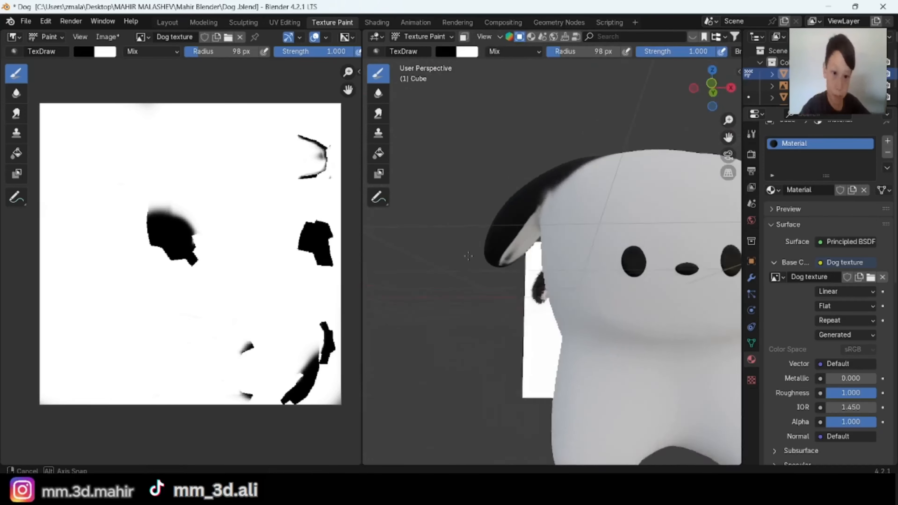
- Paint a black patch around the upper part of the dog's left front leg, matching the reference photo
{"action": "scroll", "coordinate": [513, 120], "scroll_direction": "up", "scroll_amount": 4}
{"action": "scroll", "coordinate": [506, 131], "scroll_direction": "down", "scroll_amount": 5}
{"action": "middle_click_drag", "start_coordinate": [506, 148], "coordinate": [616, 264]}
{"action": "scroll", "coordinate": [636, 253], "scroll_direction": "down", "scroll_amount": 2}
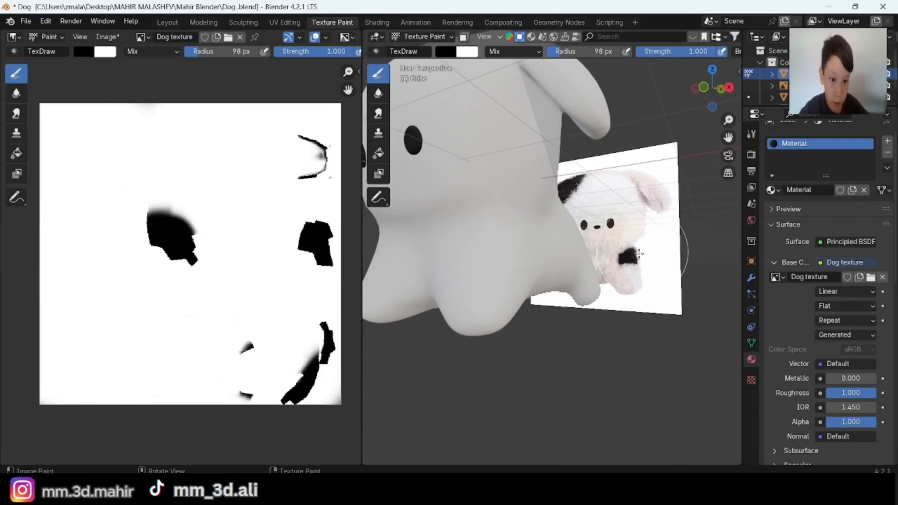
{"action": "scroll", "coordinate": [479, 239], "scroll_direction": "up", "scroll_amount": 3}
{"action": "middle_click_drag", "start_coordinate": [480, 238], "coordinate": [499, 243], "text": "shift"}
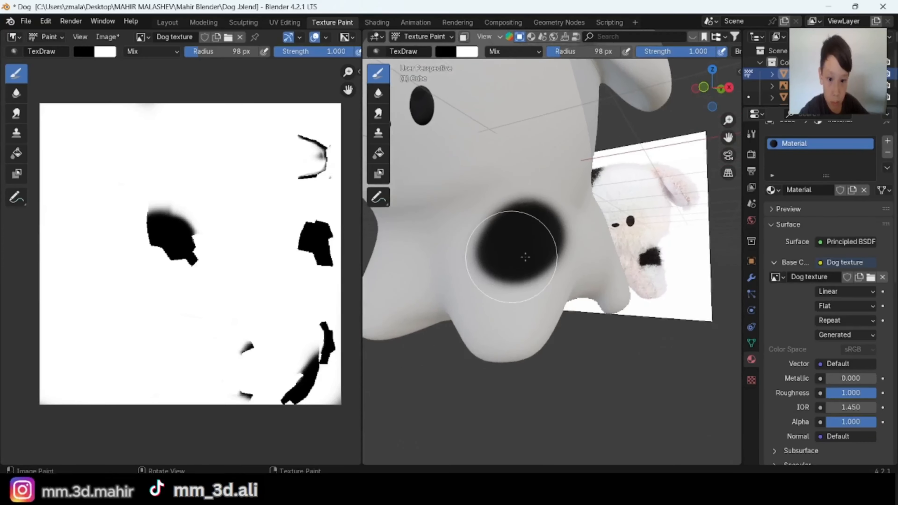
{"action": "middle_click_drag", "start_coordinate": [529, 216], "coordinate": [451, 217]}
{"action": "mouse_move", "coordinate": [456, 230]}
{"action": "left_mouse_down"}
{"action": "mouse_move", "coordinate": [504, 234]}
{"action": "mouse_move", "coordinate": [575, 263]}
{"action": "left_mouse_up"}
- Paint the dog's tail black over its base and upper side
{"action": "scroll", "coordinate": [574, 263], "scroll_direction": "down", "scroll_amount": 2}
{"action": "mouse_move", "coordinate": [509, 262]}
{"action": "middle_mouse_down"}
{"action": "mouse_move", "coordinate": [589, 280]}
{"action": "mouse_move", "coordinate": [501, 297]}
{"action": "mouse_move", "coordinate": [579, 342]}
{"action": "mouse_move", "coordinate": [569, 269]}
{"action": "mouse_move", "coordinate": [556, 275]}
{"action": "mouse_move", "coordinate": [571, 267]}
{"action": "middle_mouse_up"}
{"action": "scroll", "coordinate": [501, 297], "scroll_direction": "up", "scroll_amount": 2}
{"action": "scroll", "coordinate": [579, 342], "scroll_direction": "down", "scroll_amount": 2}
{"action": "scroll", "coordinate": [556, 275], "scroll_direction": "up", "scroll_amount": 3}
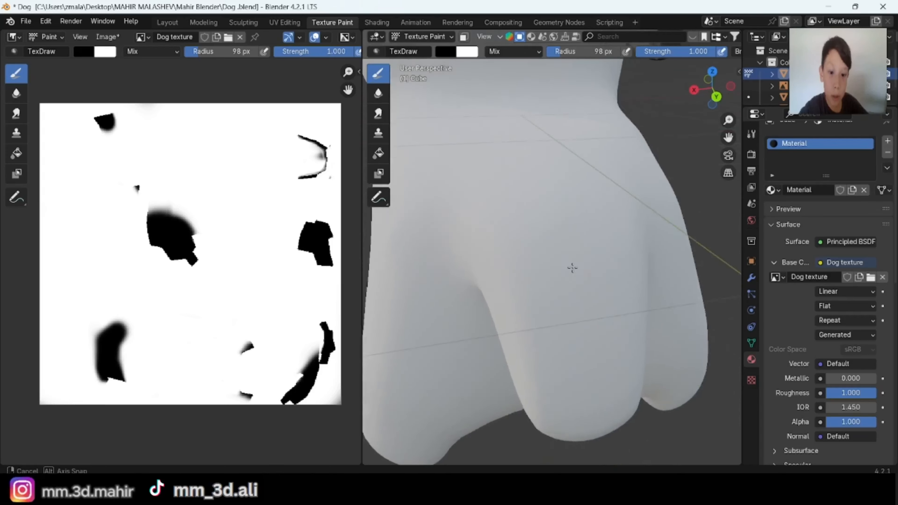
{"action": "scroll", "coordinate": [571, 266], "scroll_direction": "down", "scroll_amount": 2}
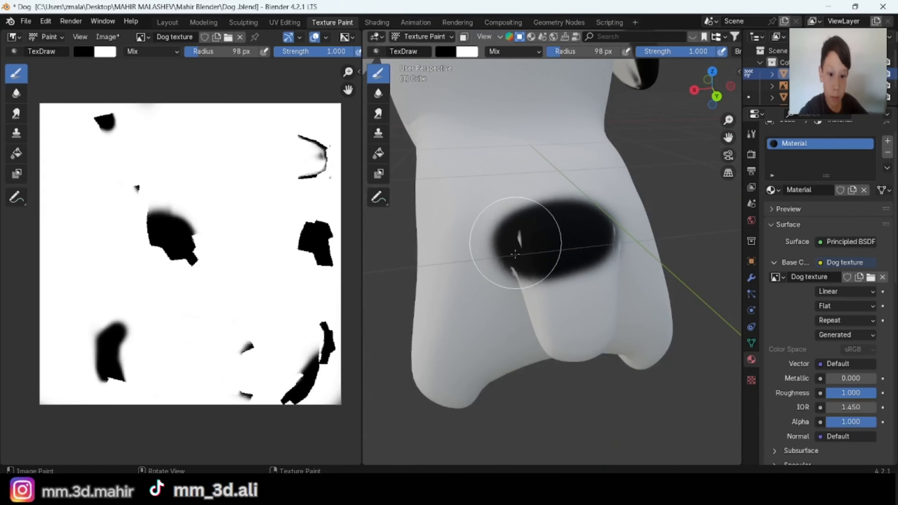
{"action": "middle_click_drag", "start_coordinate": [608, 298], "coordinate": [596, 236]}
{"action": "left_click_drag", "start_coordinate": [595, 237], "coordinate": [560, 283]}
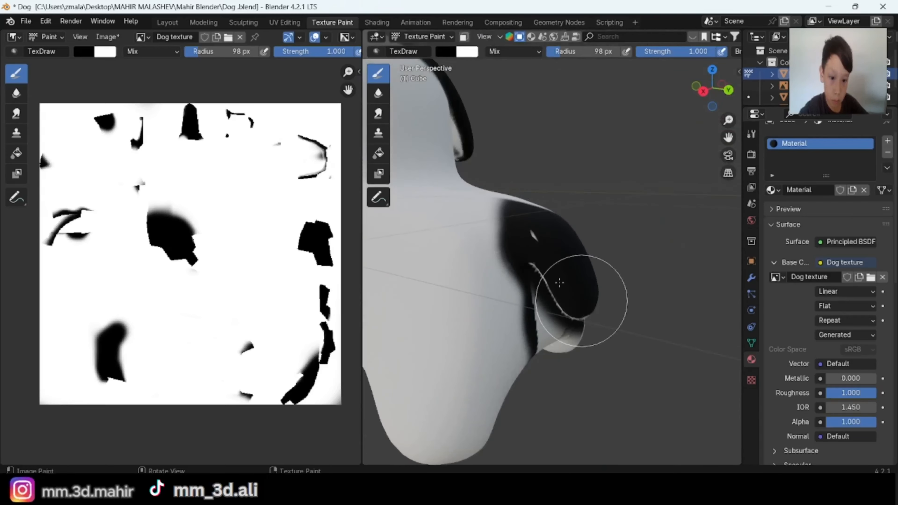
- Extend the black paint over the sides and underside of the tail
{"action": "middle_click_drag", "start_coordinate": [559, 283], "coordinate": [579, 239]}
{"action": "left_click_drag", "start_coordinate": [579, 239], "coordinate": [547, 216]}
{"action": "middle_click_drag", "start_coordinate": [547, 215], "coordinate": [546, 192]}
{"action": "left_click_drag", "start_coordinate": [546, 192], "coordinate": [533, 211]}
{"action": "middle_click_drag", "start_coordinate": [533, 210], "coordinate": [495, 259]}
{"action": "left_click_drag", "start_coordinate": [495, 259], "coordinate": [505, 243]}
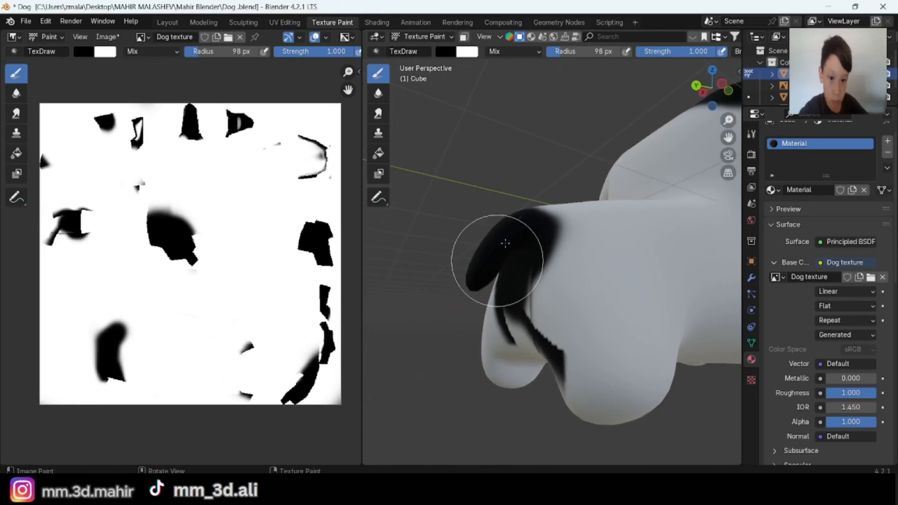
- Switch the brush color to white and cover the black streaks on the rear of the body beneath the tail
{"action": "mouse_move", "coordinate": [506, 243]}
{"action": "middle_mouse_down"}
{"action": "mouse_move", "coordinate": [544, 293]}
{"action": "mouse_move", "coordinate": [621, 267]}
{"action": "middle_mouse_up"}
{"action": "key", "text": "x"}
{"action": "left_click_drag", "start_coordinate": [521, 286], "coordinate": [527, 301]}
{"action": "middle_click_drag", "start_coordinate": [527, 301], "coordinate": [660, 233]}
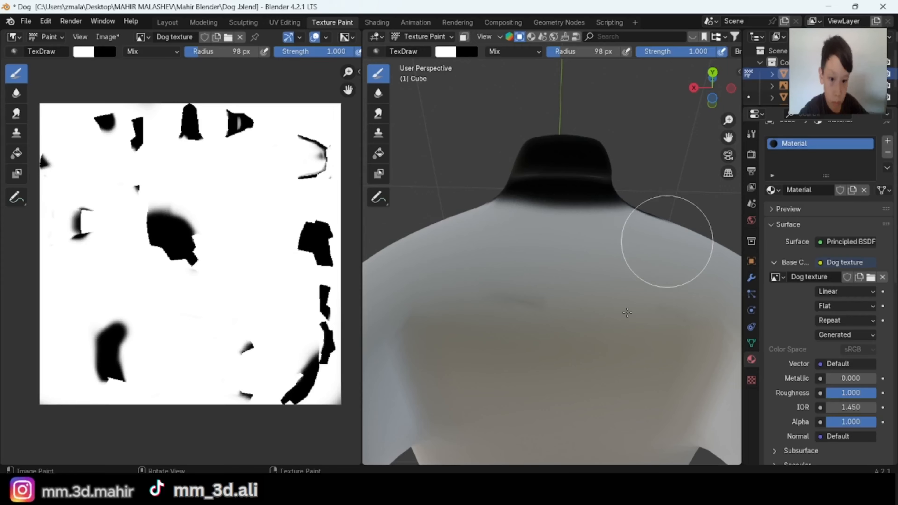
{"action": "mouse_move", "coordinate": [627, 312]}
{"action": "middle_mouse_down"}
{"action": "mouse_move", "coordinate": [637, 345]}
{"action": "mouse_move", "coordinate": [576, 235]}
{"action": "mouse_move", "coordinate": [437, 264]}
{"action": "mouse_move", "coordinate": [554, 375]}
{"action": "mouse_move", "coordinate": [600, 367]}
{"action": "mouse_move", "coordinate": [592, 270]}
{"action": "mouse_move", "coordinate": [619, 269]}
{"action": "mouse_move", "coordinate": [615, 278]}
{"action": "mouse_move", "coordinate": [608, 262]}
{"action": "middle_mouse_up"}
- Switch the brush color to black and paint the dog's right hind leg all around
{"action": "key", "text": "x"}
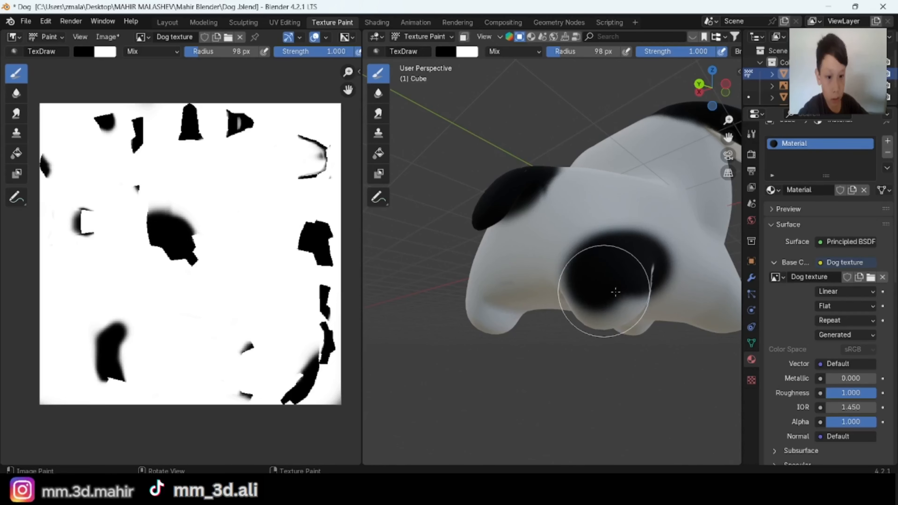
{"action": "mouse_move", "coordinate": [616, 292]}
{"action": "middle_mouse_down"}
{"action": "mouse_move", "coordinate": [636, 269]}
{"action": "mouse_move", "coordinate": [712, 251]}
{"action": "mouse_move", "coordinate": [743, 280]}
{"action": "mouse_move", "coordinate": [555, 223]}
{"action": "mouse_move", "coordinate": [516, 241]}
{"action": "middle_mouse_up"}
{"action": "key", "text": "x"}
{"action": "key", "text": "x"}
{"action": "middle_click_drag", "start_coordinate": [550, 274], "coordinate": [645, 250]}
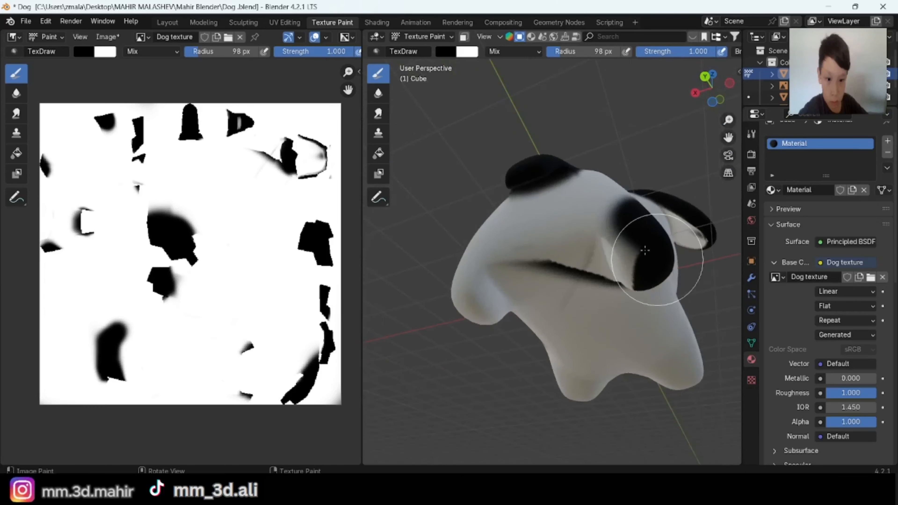
{"action": "left_click_drag", "start_coordinate": [643, 275], "coordinate": [624, 274]}
- Switch the brush color to white and cover the stray black streaks and gray smudges on the belly and around the hind legs
{"action": "key", "text": "x"}
{"action": "left_click_drag", "start_coordinate": [550, 269], "coordinate": [527, 267]}
{"action": "middle_click_drag", "start_coordinate": [527, 308], "coordinate": [492, 286]}
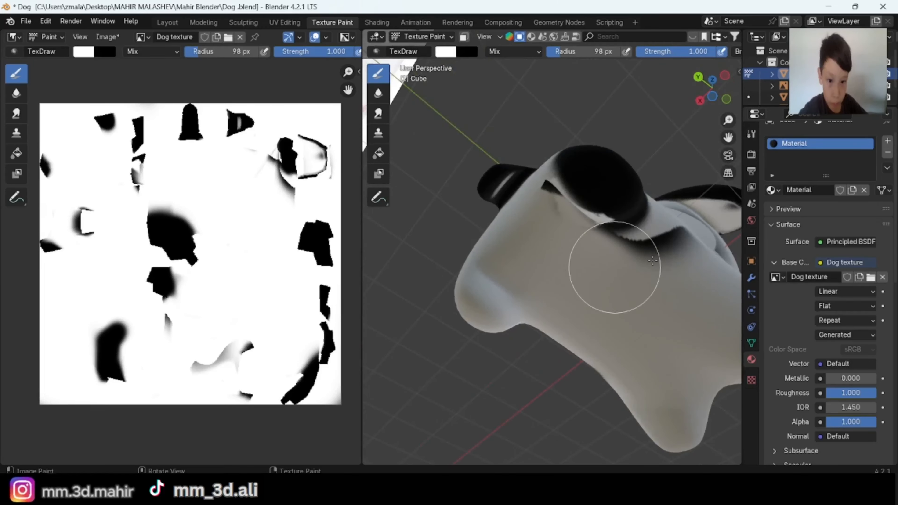
{"action": "middle_click_drag", "start_coordinate": [653, 261], "coordinate": [651, 262]}
{"action": "middle_click_drag", "start_coordinate": [607, 292], "coordinate": [501, 273]}
{"action": "middle_click_drag", "start_coordinate": [488, 237], "coordinate": [522, 243]}
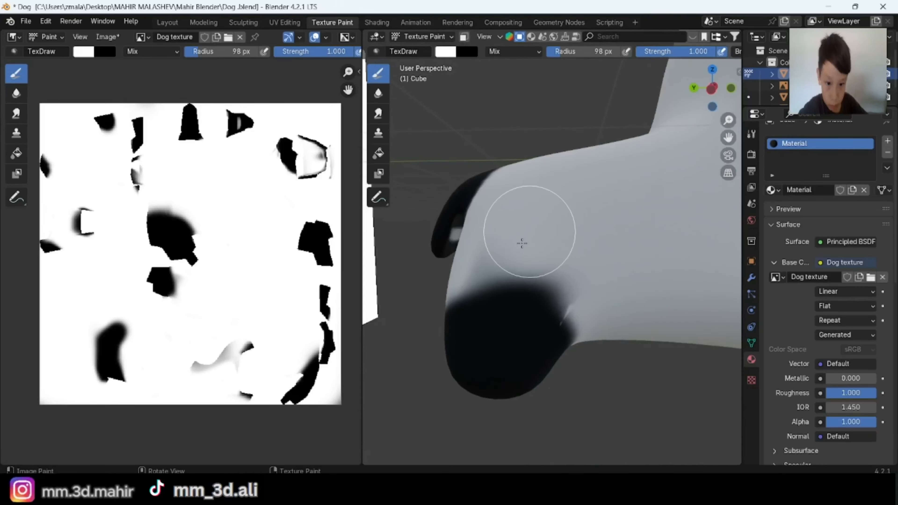
{"action": "middle_click_drag", "start_coordinate": [475, 264], "coordinate": [563, 232]}
{"action": "middle_click_drag", "start_coordinate": [658, 289], "coordinate": [739, 145]}
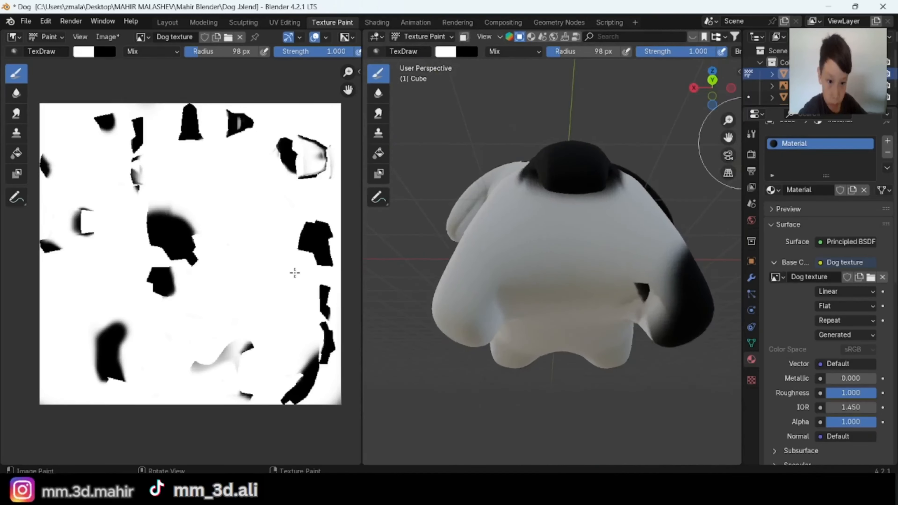
{"action": "key", "text": "x"}
{"action": "mouse_move", "coordinate": [631, 288]}
{"action": "middle_mouse_down"}
{"action": "mouse_move", "coordinate": [647, 250]}
{"action": "mouse_move", "coordinate": [551, 301]}
{"action": "mouse_move", "coordinate": [617, 301]}
{"action": "mouse_move", "coordinate": [568, 256]}
{"action": "middle_mouse_up"}
{"action": "key", "text": "x"}
{"action": "left_click_drag", "start_coordinate": [491, 155], "coordinate": [503, 156]}
- Darken the rim around the right ear's inner side with black
{"action": "mouse_move", "coordinate": [509, 192]}
{"action": "middle_mouse_down"}
{"action": "mouse_move", "coordinate": [537, 157]}
{"action": "mouse_move", "coordinate": [443, 106]}
{"action": "middle_mouse_up"}
{"action": "scroll", "coordinate": [495, 141], "scroll_direction": "up", "scroll_amount": 3}
{"action": "scroll", "coordinate": [496, 141], "scroll_direction": "up", "scroll_amount": 3}
{"action": "middle_click_drag", "start_coordinate": [488, 131], "coordinate": [515, 197], "text": "shift"}
{"action": "mouse_move", "coordinate": [514, 197]}
{"action": "left_mouse_down"}
{"action": "mouse_move", "coordinate": [537, 138]}
{"action": "mouse_move", "coordinate": [506, 187]}
{"action": "mouse_move", "coordinate": [587, 136]}
{"action": "left_mouse_up"}
{"action": "left_click_drag", "start_coordinate": [578, 273], "coordinate": [473, 279]}
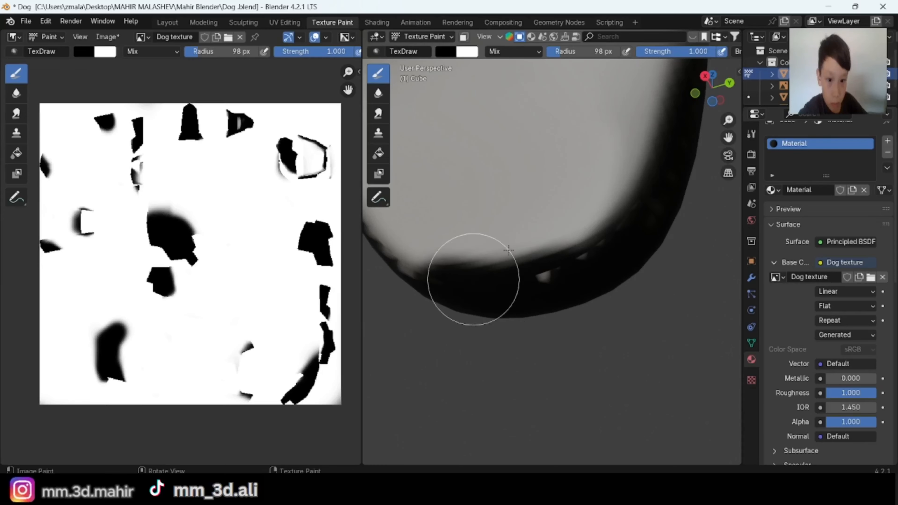
- Switch the brush color to white and touch up the center of the right ear's inner side
{"action": "scroll", "coordinate": [495, 248], "scroll_direction": "down", "scroll_amount": 2}
{"action": "key", "text": "x"}
{"action": "left_click_drag", "start_coordinate": [505, 217], "coordinate": [560, 193]}
{"action": "middle_click_drag", "start_coordinate": [560, 192], "coordinate": [501, 319]}
{"action": "scroll", "coordinate": [500, 319], "scroll_direction": "down", "scroll_amount": 6}
{"action": "middle_click_drag", "start_coordinate": [580, 311], "coordinate": [481, 303]}
{"action": "scroll", "coordinate": [482, 303], "scroll_direction": "up", "scroll_amount": 2}
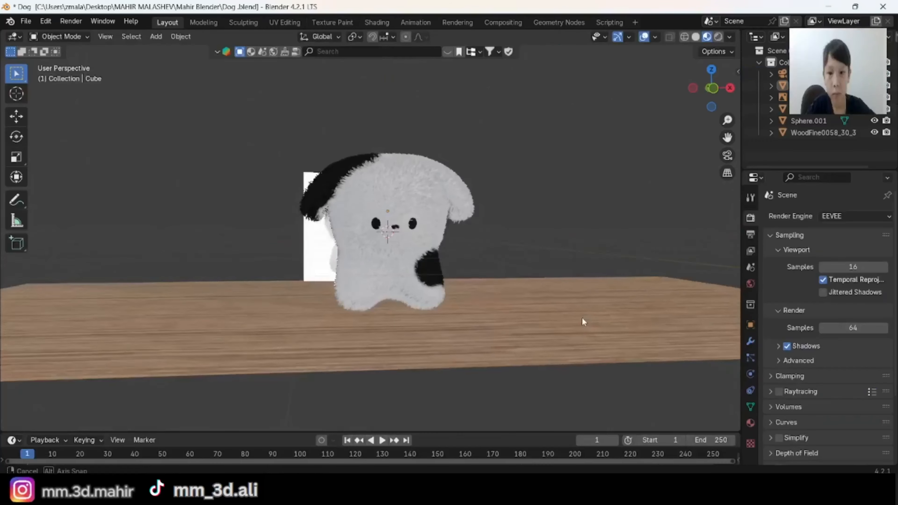
{"action": "mouse_move", "coordinate": [581, 317]}
{"action": "middle_mouse_down"}
{"action": "mouse_move", "coordinate": [611, 322]}
{"action": "mouse_move", "coordinate": [595, 334]}
{"action": "mouse_move", "coordinate": [553, 339]}
{"action": "mouse_move", "coordinate": [579, 344]}
{"action": "mouse_move", "coordinate": [531, 331]}
{"action": "mouse_move", "coordinate": [554, 332]}
{"action": "mouse_move", "coordinate": [482, 299]}
{"action": "mouse_move", "coordinate": [568, 301]}
{"action": "mouse_move", "coordinate": [606, 321]}
{"action": "mouse_move", "coordinate": [463, 326]}
{"action": "mouse_move", "coordinate": [535, 291]}
{"action": "mouse_move", "coordinate": [502, 282]}
{"action": "mouse_move", "coordinate": [478, 258]}
{"action": "mouse_move", "coordinate": [418, 297]}
{"action": "mouse_move", "coordinate": [245, 301]}
{"action": "mouse_move", "coordinate": [435, 265]}
{"action": "mouse_move", "coordinate": [422, 243]}
{"action": "mouse_move", "coordinate": [459, 226]}
{"action": "middle_mouse_up"}
{"action": "scroll", "coordinate": [570, 307], "scroll_direction": "up", "scroll_amount": 3}
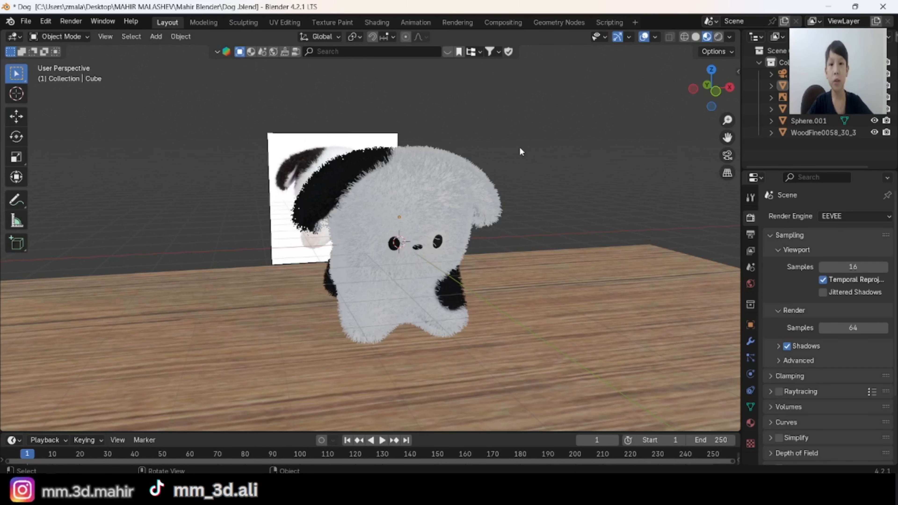
{"action": "mouse_move", "coordinate": [546, 205]}
{"action": "middle_mouse_down"}
{"action": "mouse_move", "coordinate": [518, 202]}
{"action": "mouse_move", "coordinate": [561, 226]}
{"action": "mouse_move", "coordinate": [584, 224]}
{"action": "mouse_move", "coordinate": [558, 196]}
{"action": "mouse_move", "coordinate": [511, 187]}
{"action": "mouse_move", "coordinate": [604, 176]}
{"action": "mouse_move", "coordinate": [573, 200]}
{"action": "mouse_move", "coordinate": [536, 192]}
{"action": "middle_mouse_up"}
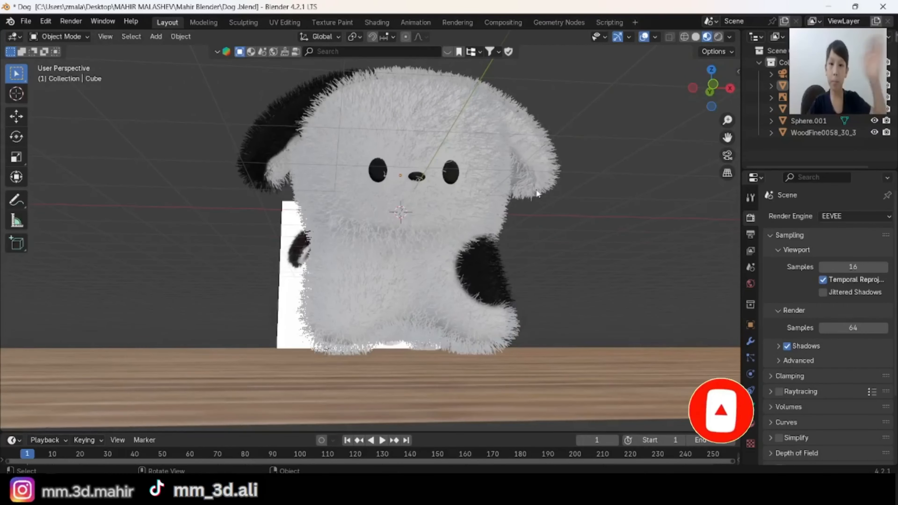